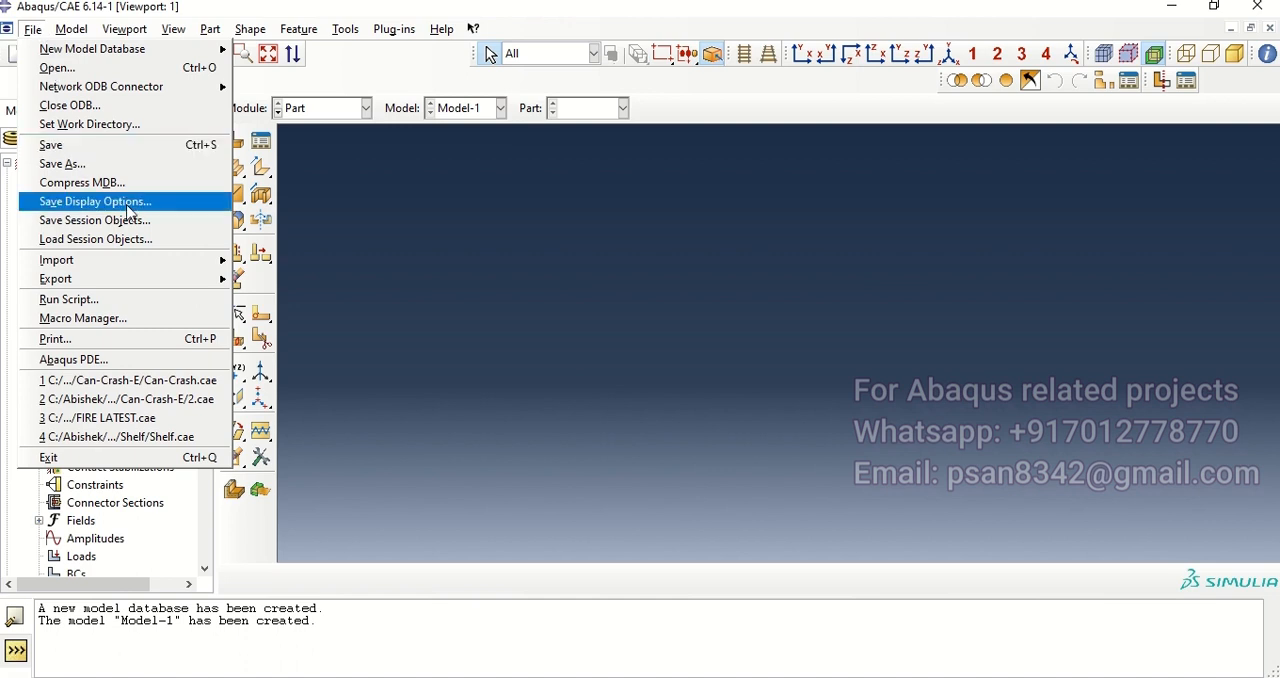
# Step: Import Crusher.sat as a 3D discrete rigid part
pyautogui.moveTo(125, 261)
pyautogui.click(287, 291)
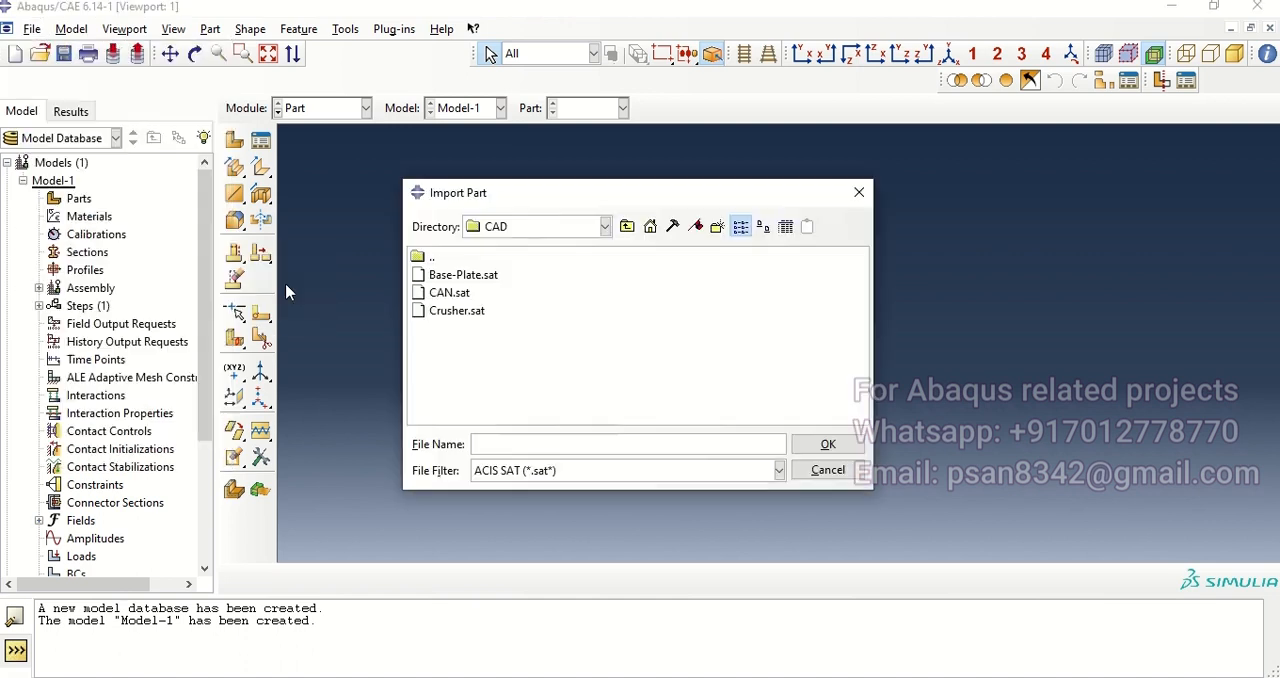
pyautogui.click(458, 312)
pyautogui.click(824, 452)
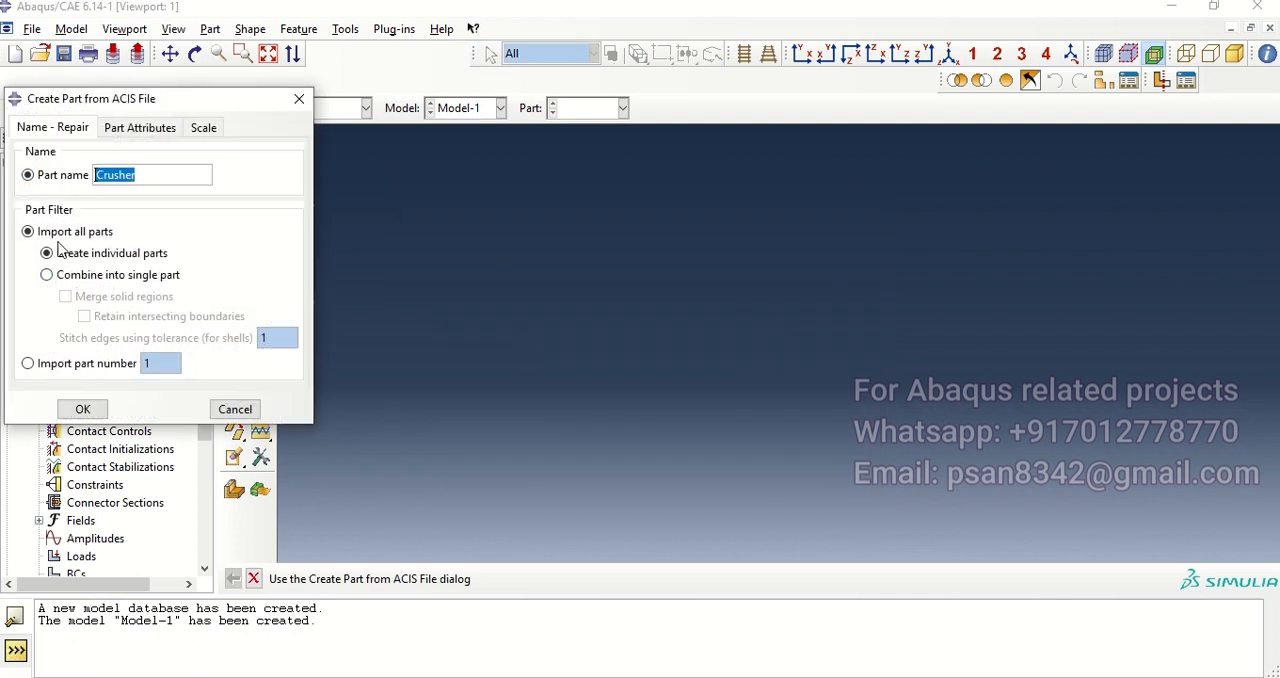
pyautogui.click(112, 132)
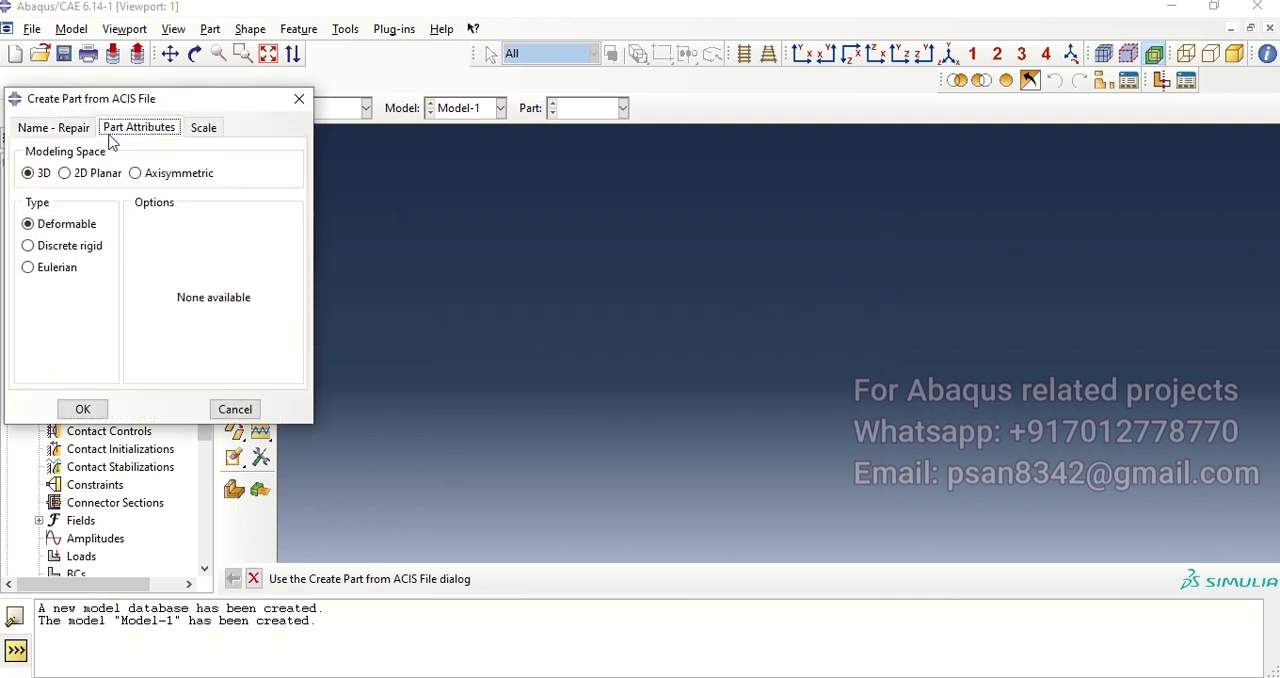
pyautogui.click(62, 252)
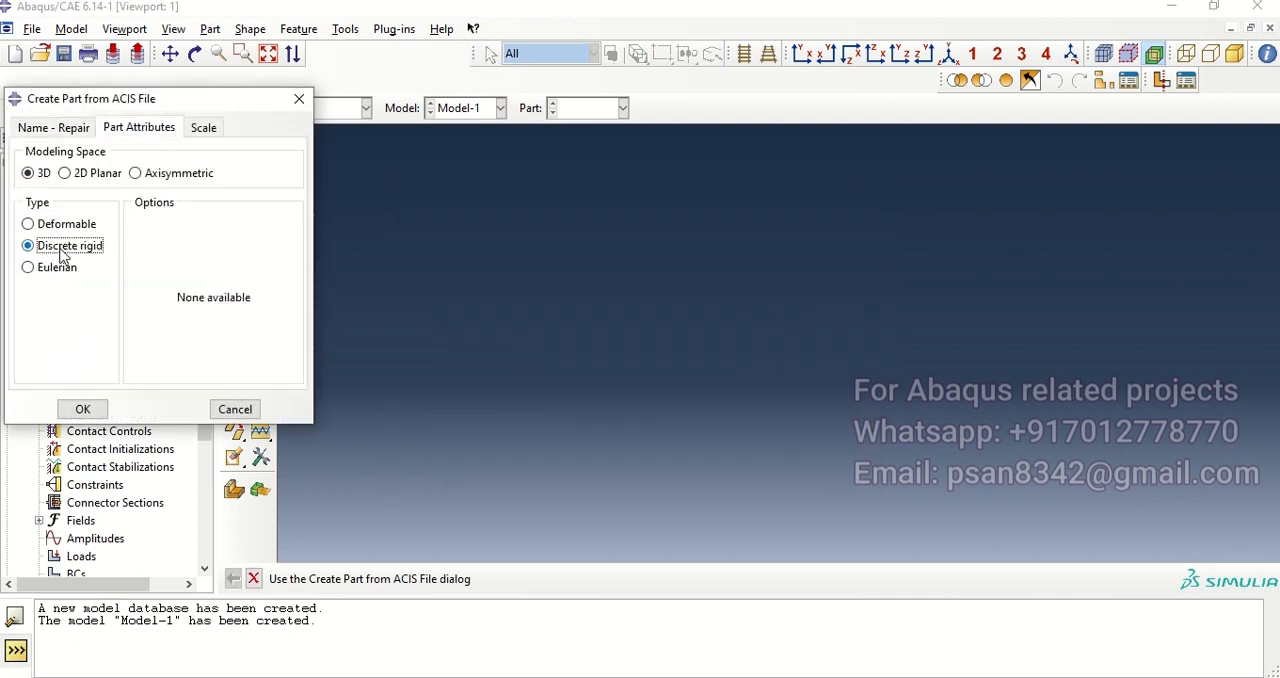
pyautogui.click(80, 410)
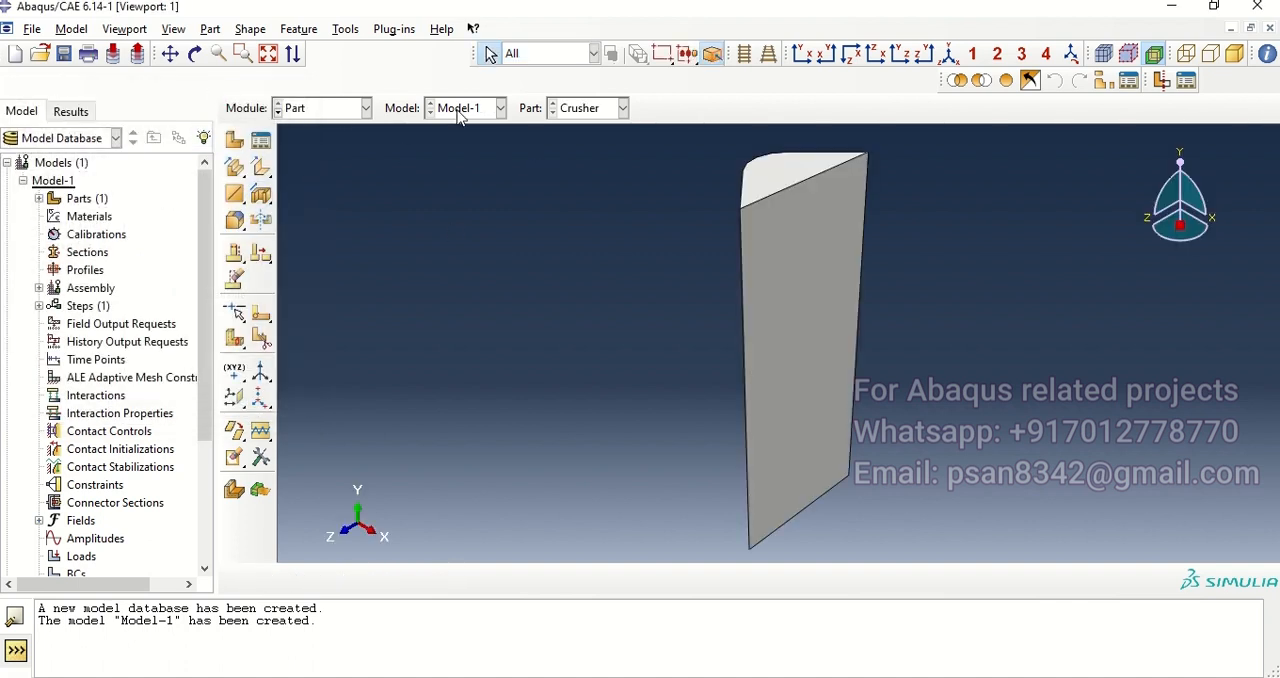
# Step: Create a datum point on the crusher's flat face, midway between the midpoints of its two long vertical edges
pyautogui.click(343, 29)
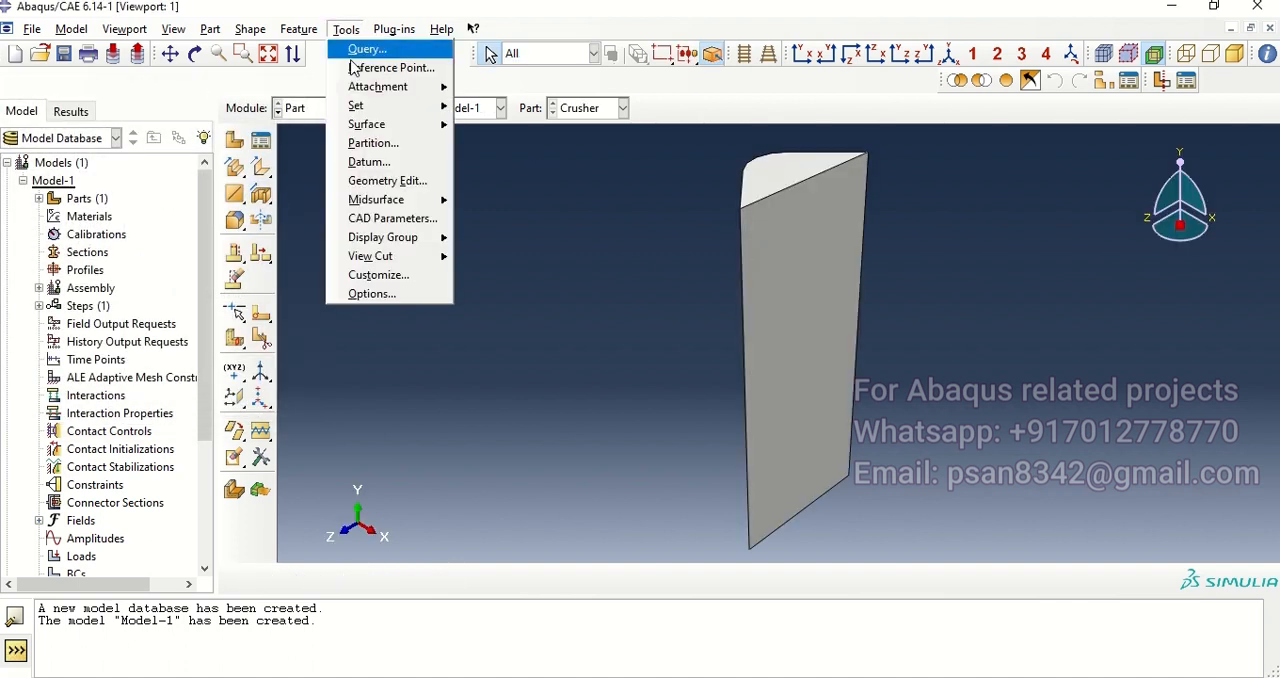
pyautogui.click(388, 163)
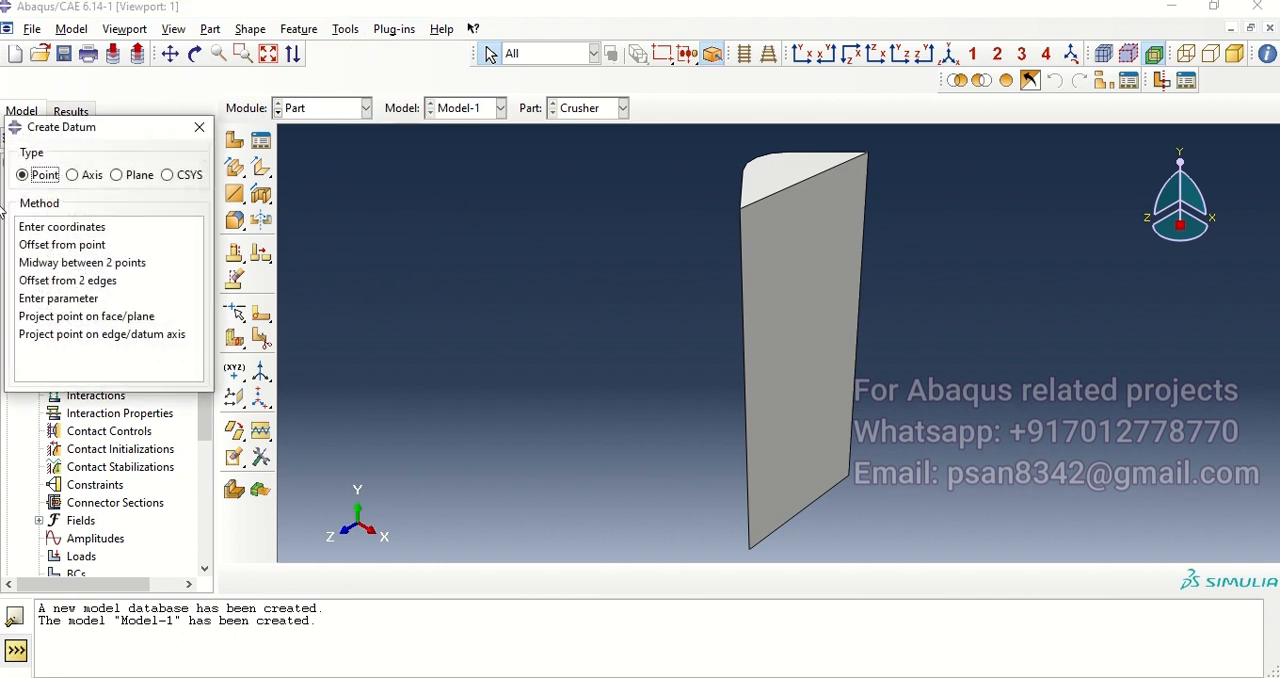
pyautogui.click(64, 264)
pyautogui.click(746, 405)
pyautogui.click(857, 334)
# Step: Assign a reference point to the crusher at the datum point in the middle of its flat face
pyautogui.click(345, 29)
pyautogui.click(380, 64)
pyautogui.click(805, 368)
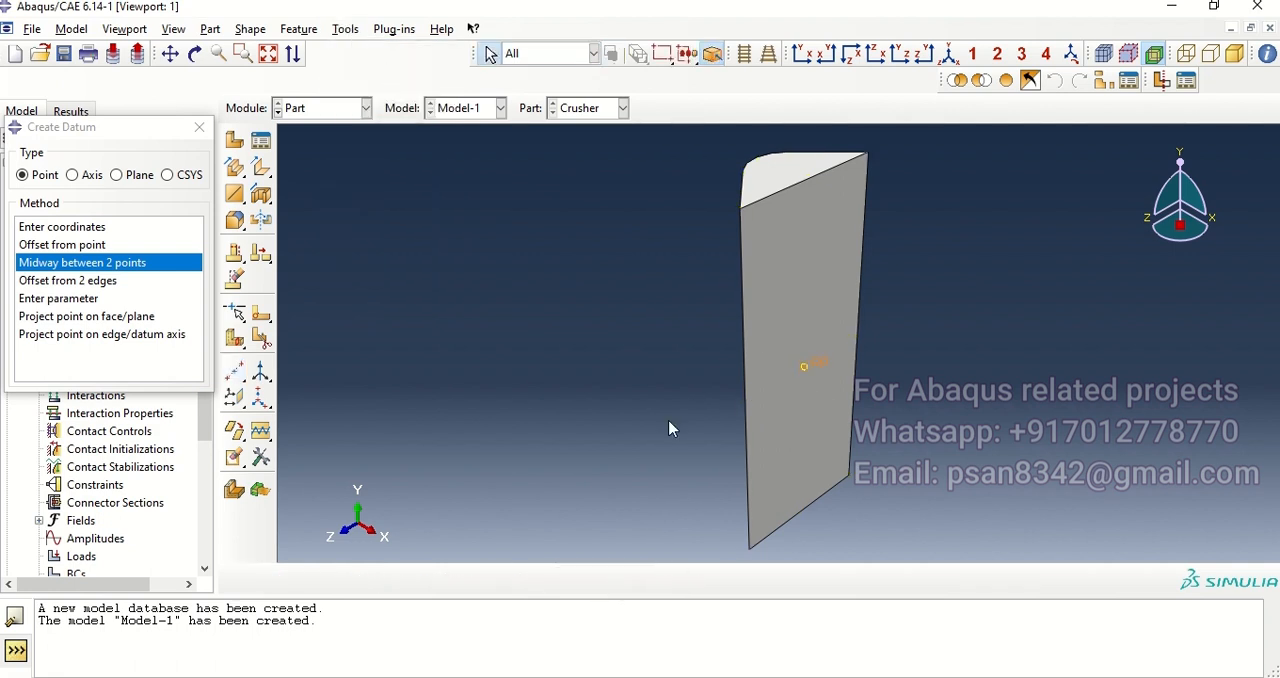
pyautogui.click(199, 129)
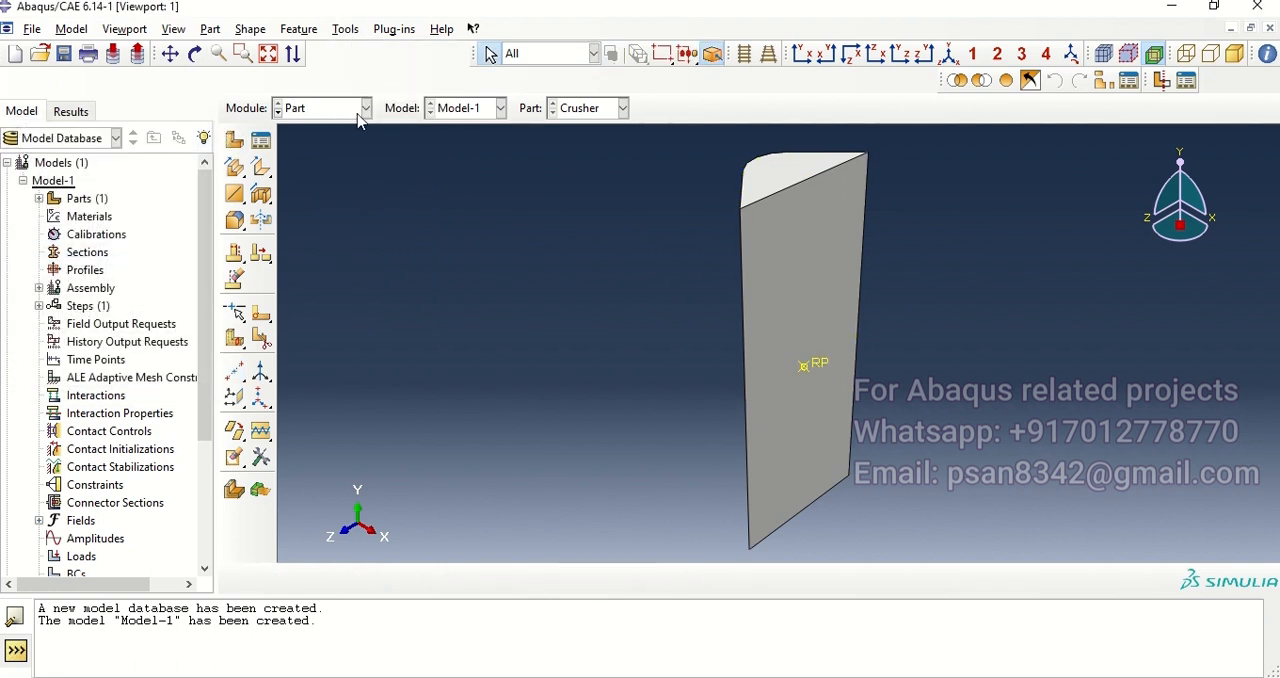
# Step: Import Base-Plate.sat as a 3D discrete rigid part
pyautogui.click(32, 29)
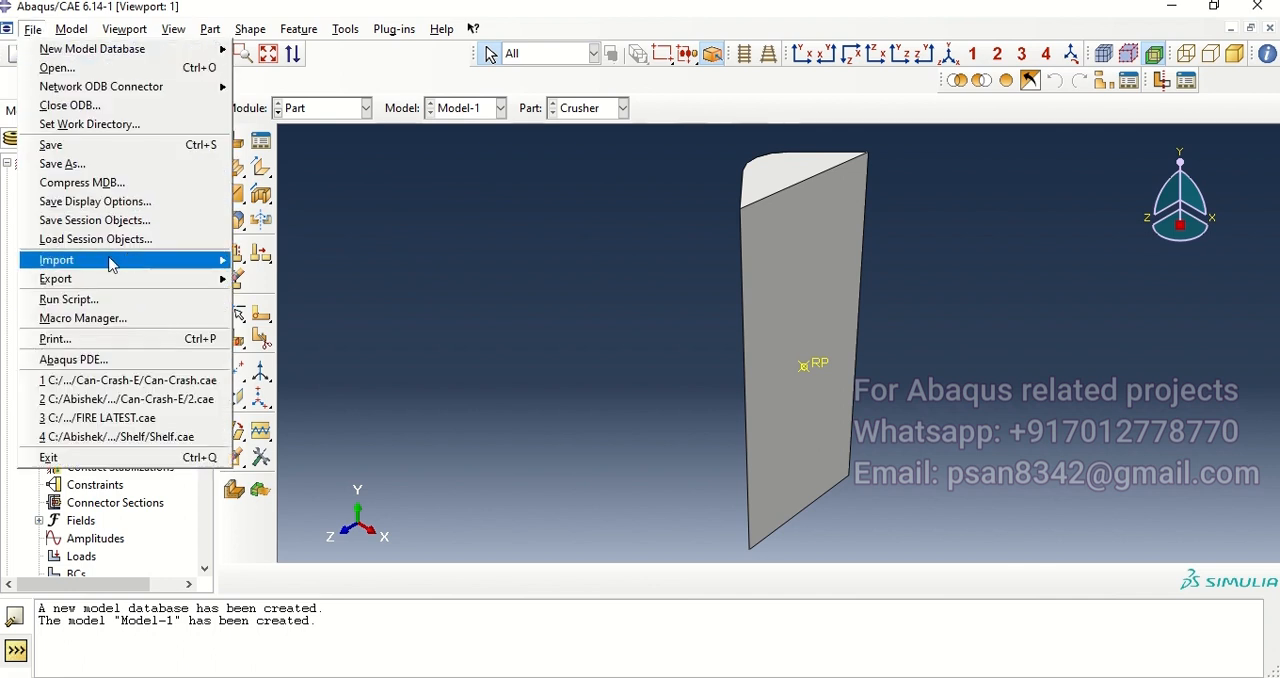
pyautogui.moveTo(108, 268)
pyautogui.click(268, 280)
pyautogui.click(497, 276)
pyautogui.click(828, 444)
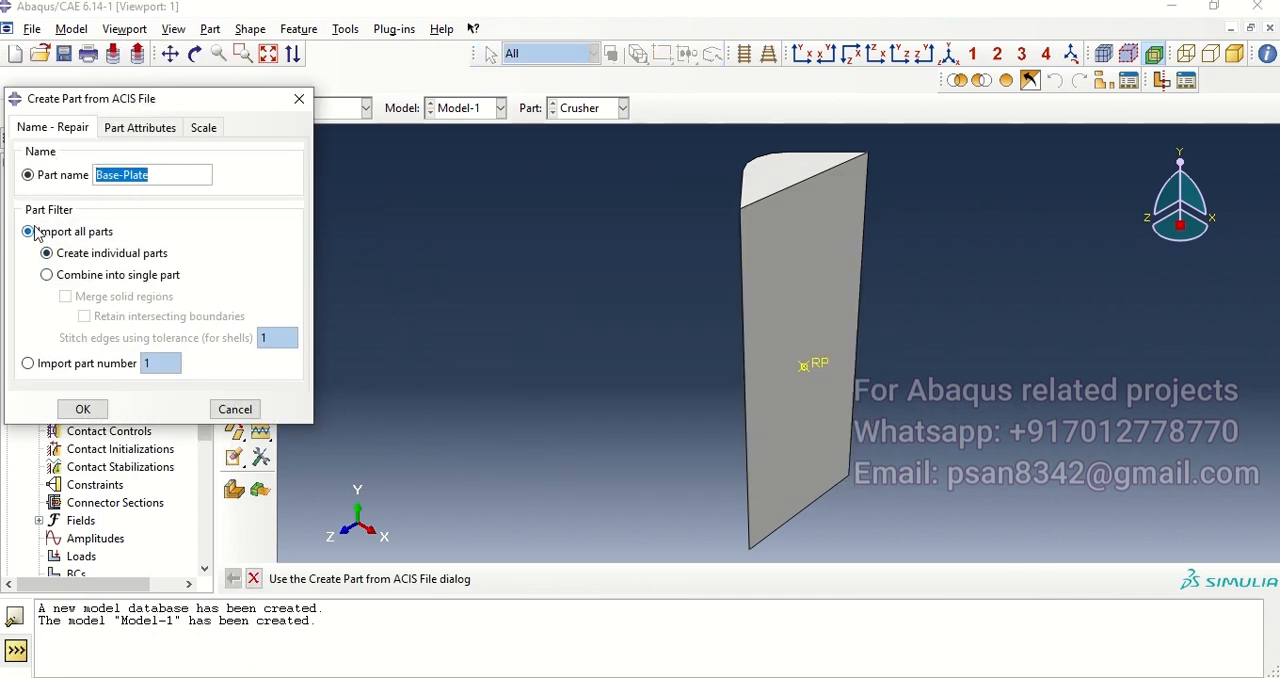
pyautogui.click(121, 131)
pyautogui.click(78, 246)
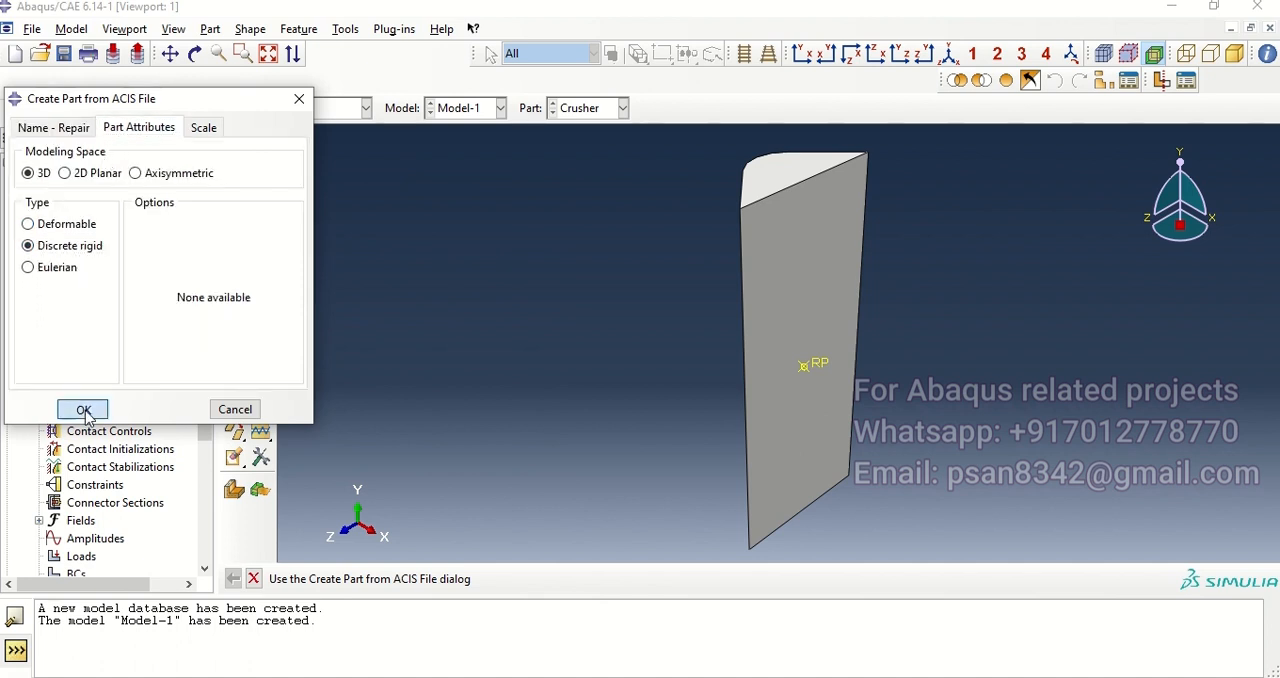
pyautogui.click(84, 409)
# Step: Create a datum point at the base plate's centre, midway between the midpoints of its two vertical edges
pyautogui.click(346, 32)
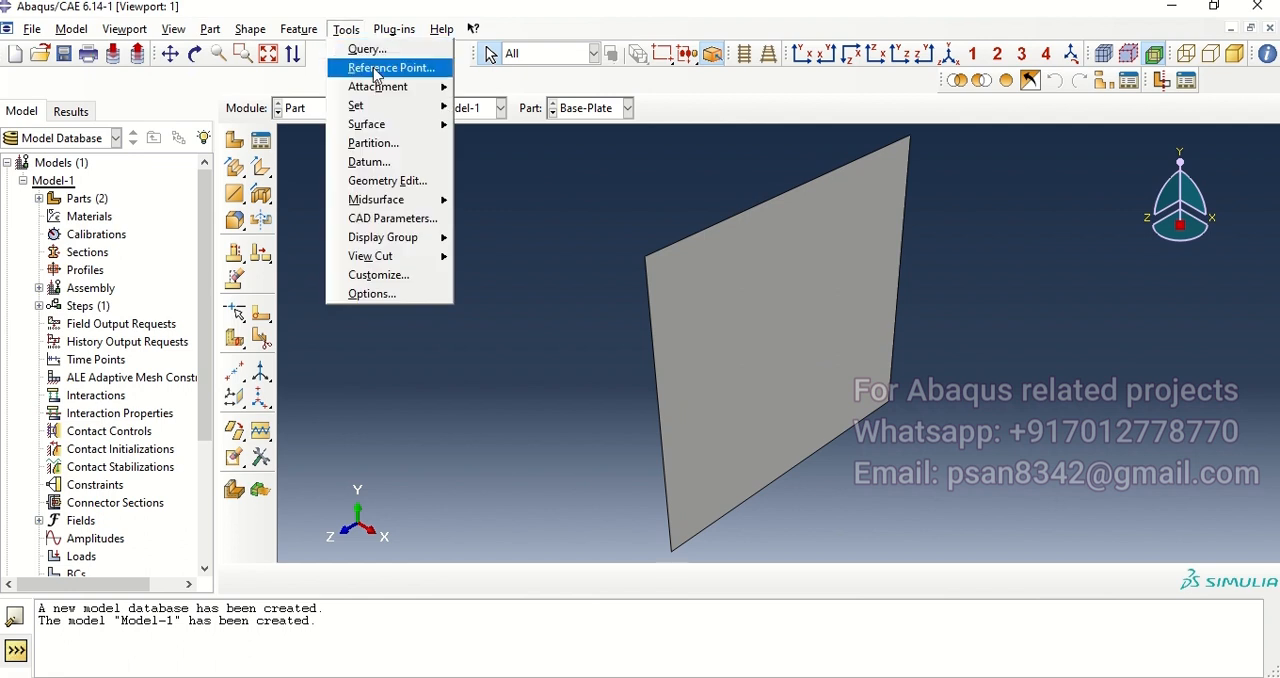
pyautogui.click(393, 162)
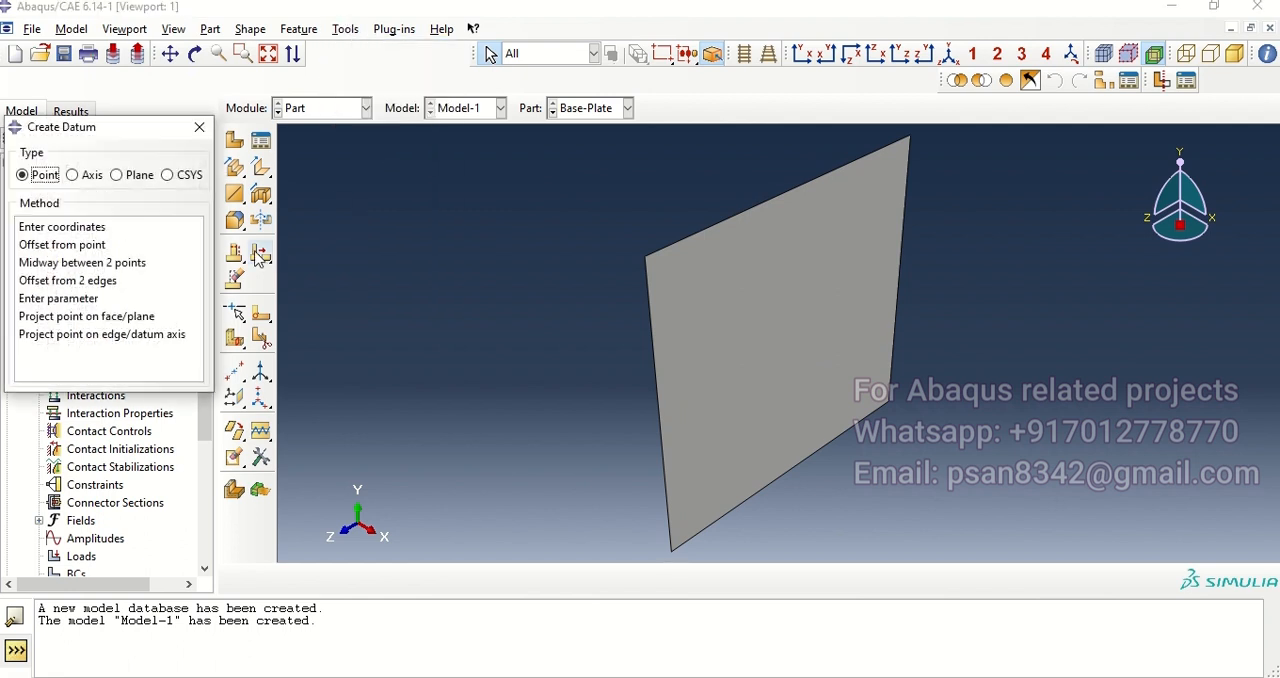
pyautogui.click(84, 263)
pyautogui.click(659, 421)
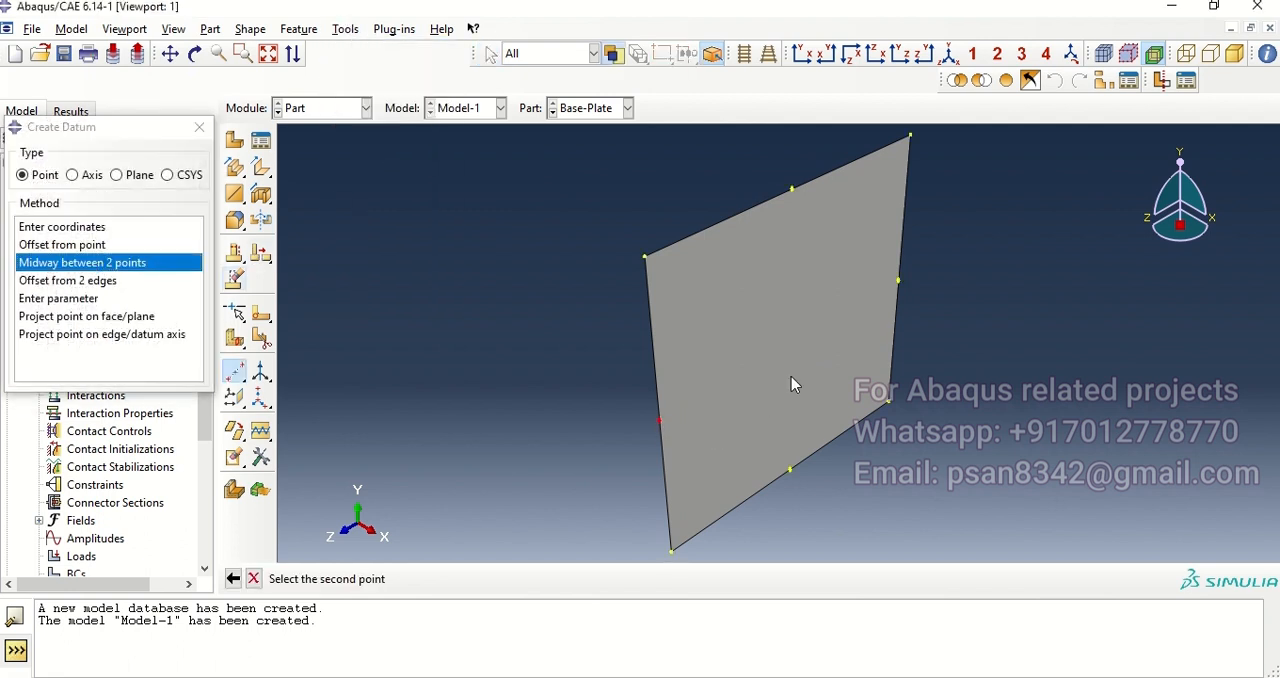
pyautogui.click(897, 283)
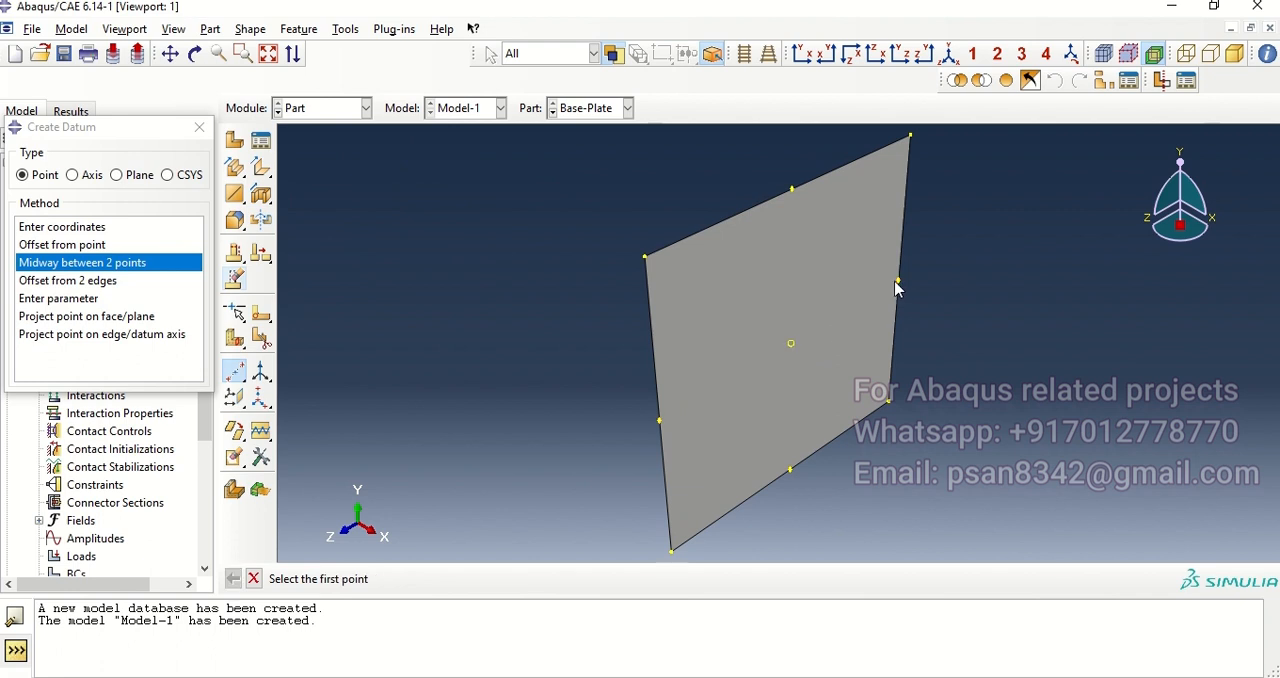
pyautogui.click(199, 127)
# Step: Assign a reference point to the base plate at its central datum point
pyautogui.click(346, 29)
pyautogui.click(370, 67)
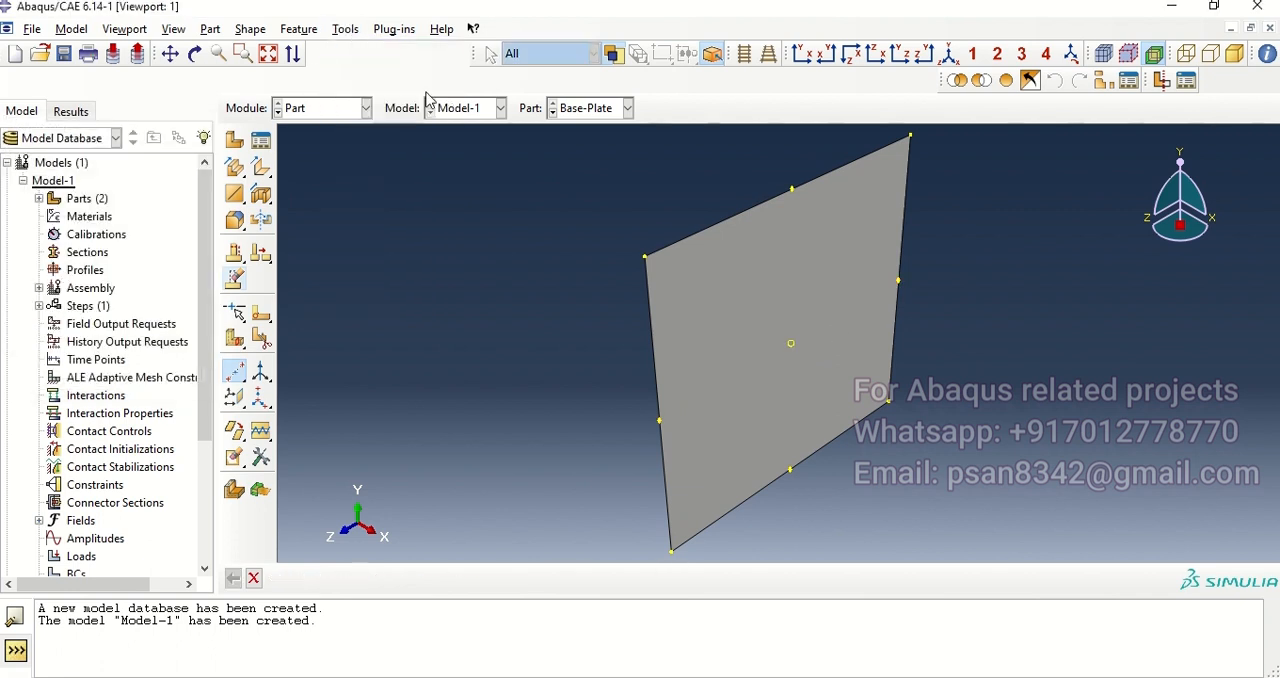
pyautogui.click(791, 346)
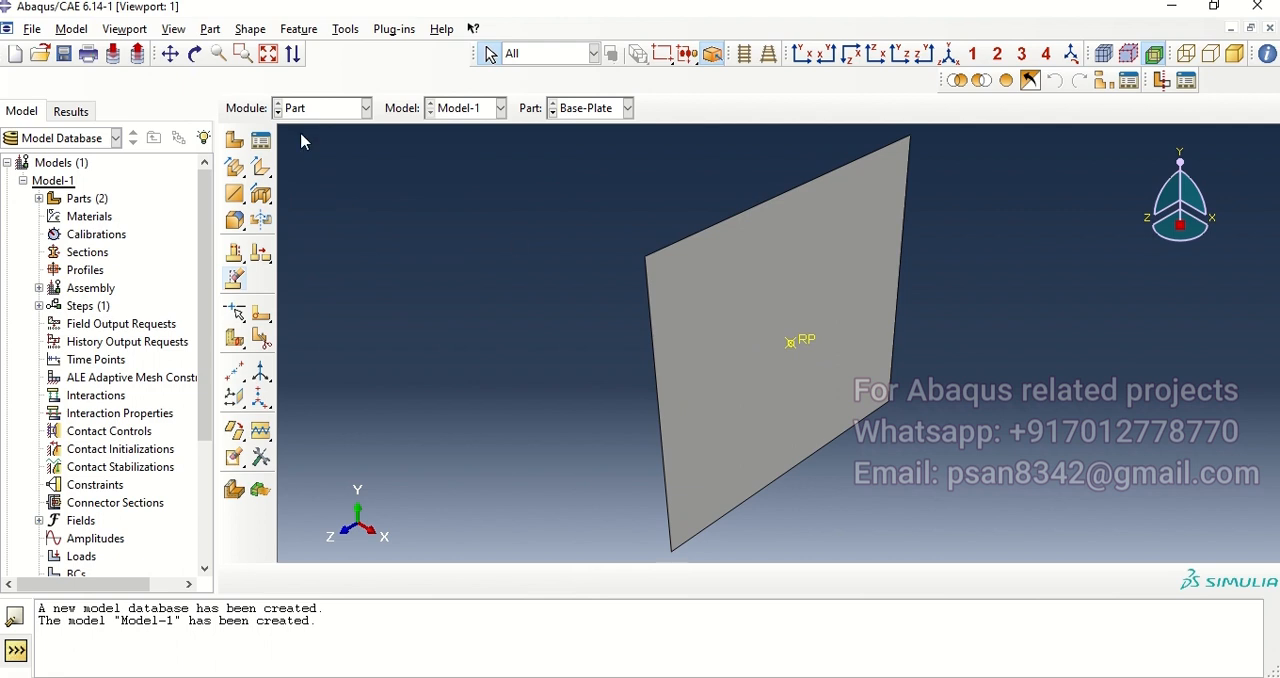
# Step: Import CAN.sat as a 3D deformable part and dismiss the imprecise geometry warning
pyautogui.click(32, 30)
pyautogui.moveTo(108, 263)
pyautogui.click(290, 280)
pyautogui.click(440, 293)
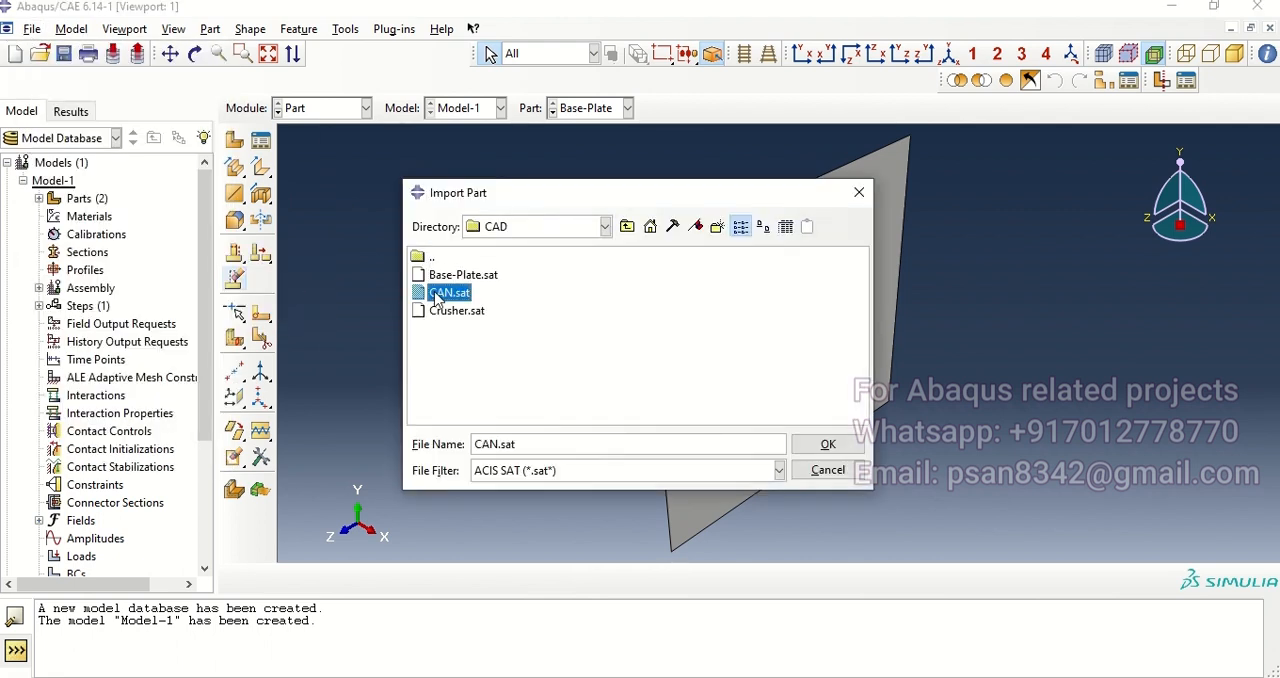
pyautogui.click(826, 444)
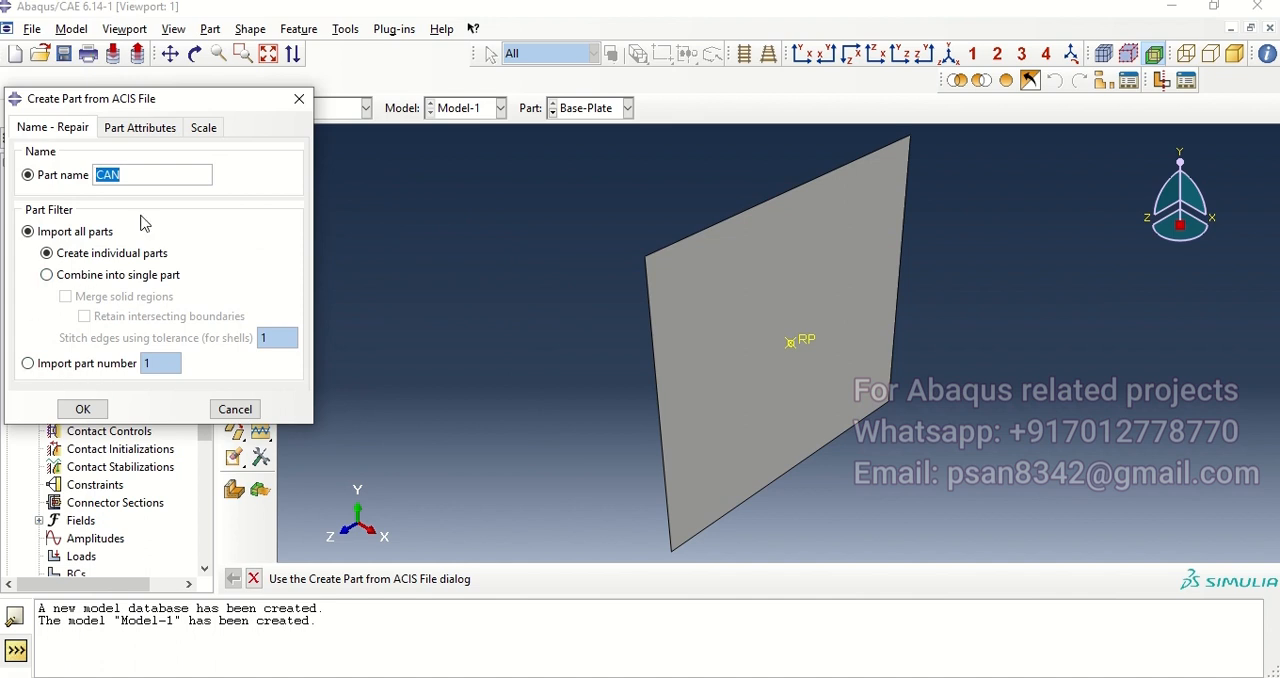
pyautogui.click(128, 128)
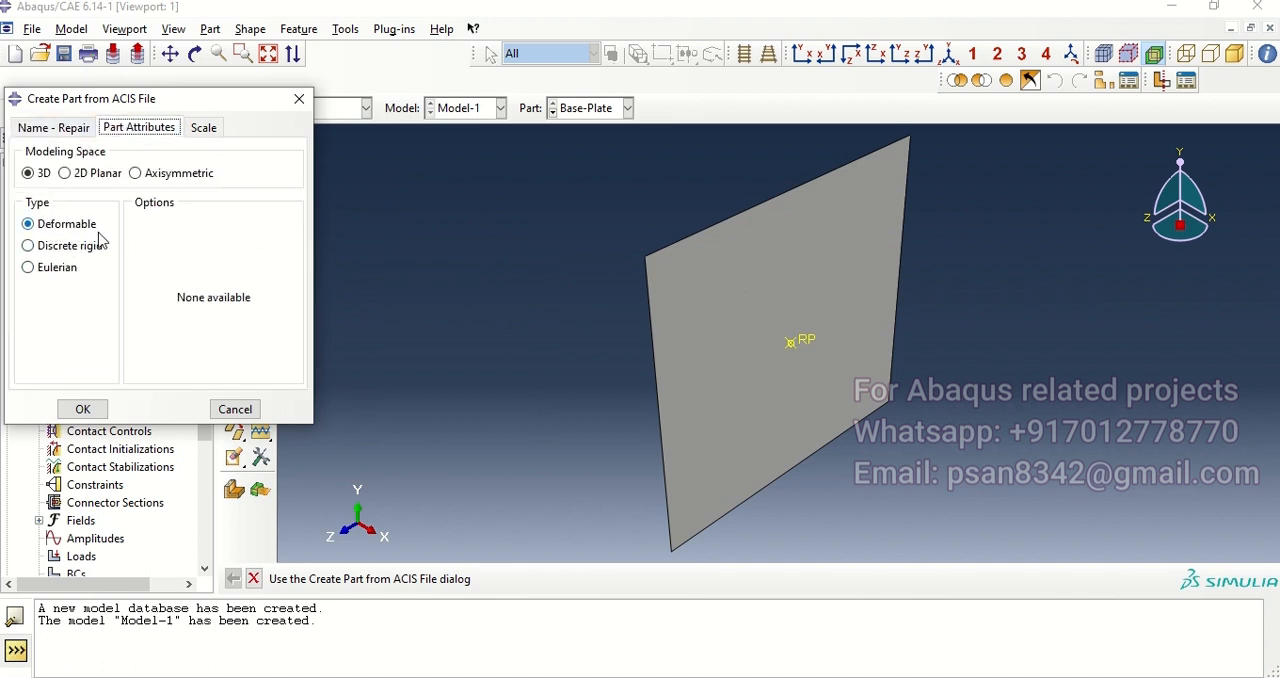
pyautogui.click(84, 408)
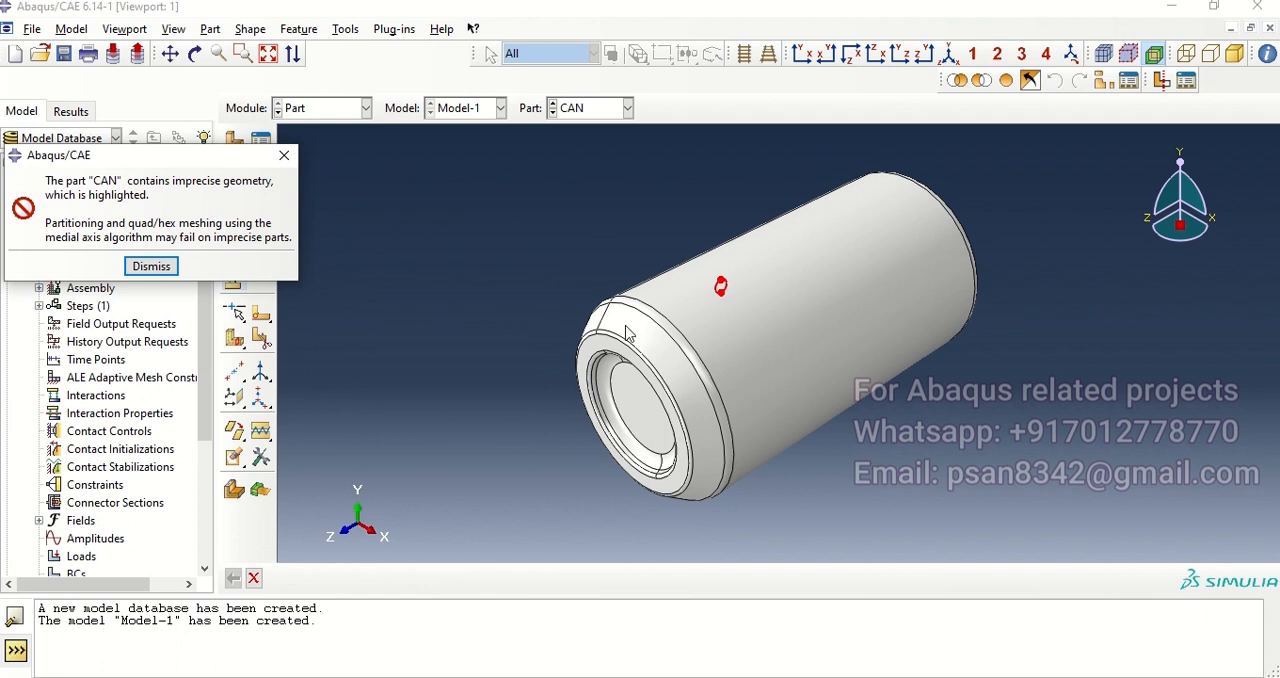
pyautogui.click(141, 266)
# Step: In the Property module, copy the Steel material from the Steel_Johnson_Cook.lib library into Model-1
pyautogui.click(366, 108)
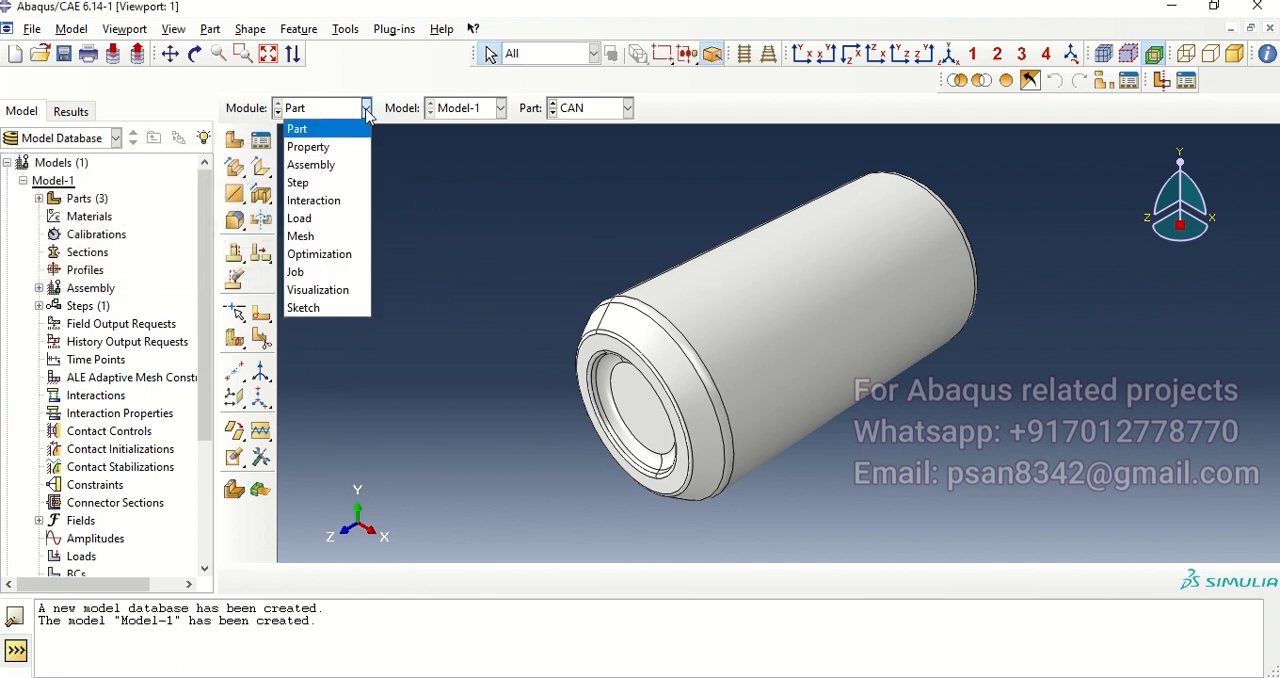
pyautogui.click(360, 146)
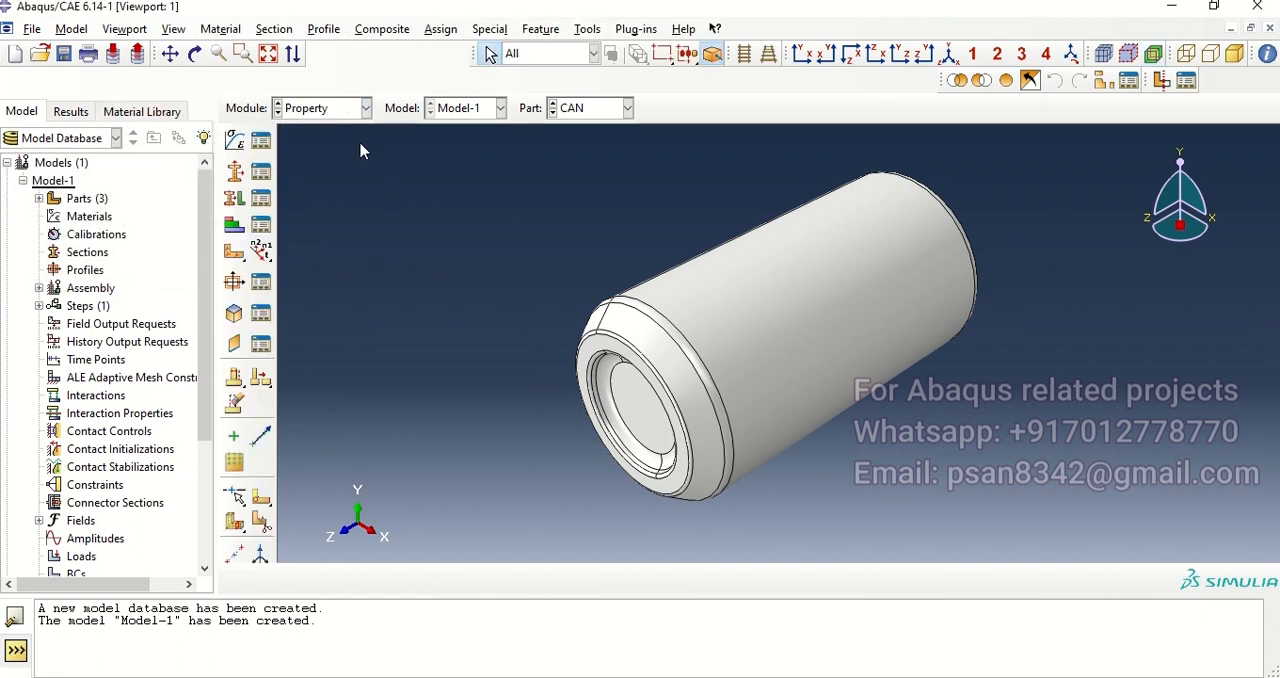
pyautogui.click(110, 112)
pyautogui.click(201, 142)
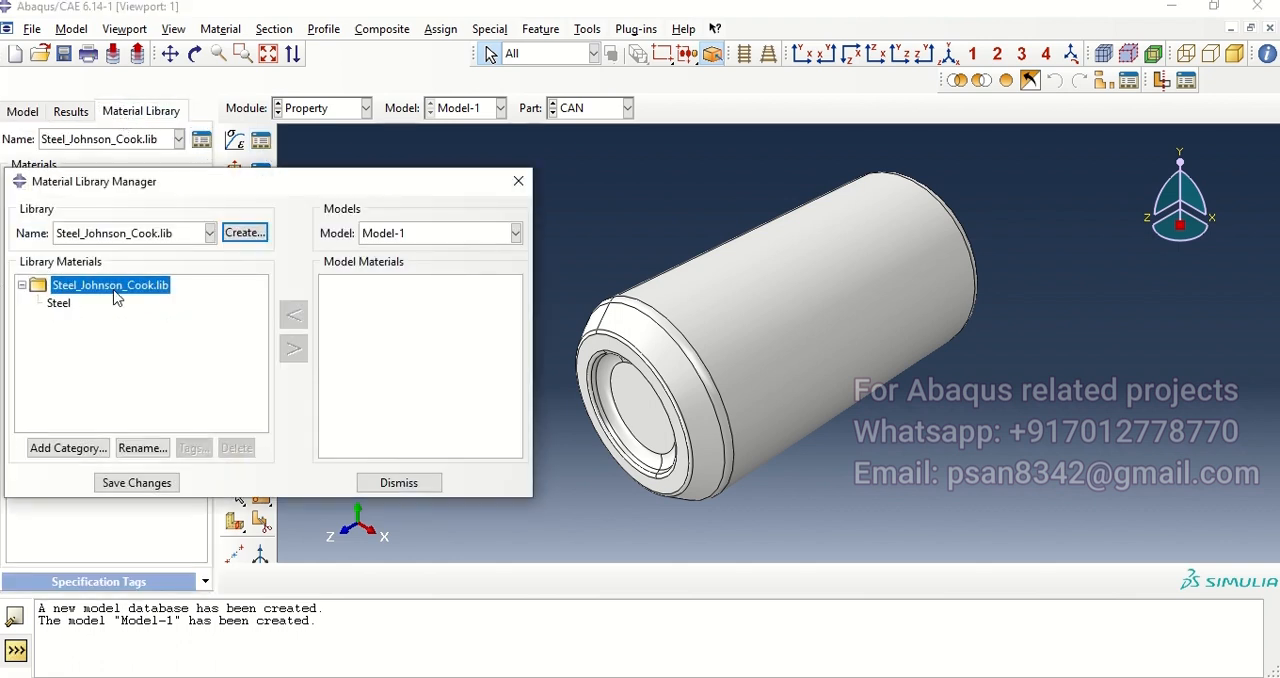
pyautogui.click(58, 303)
pyautogui.click(294, 350)
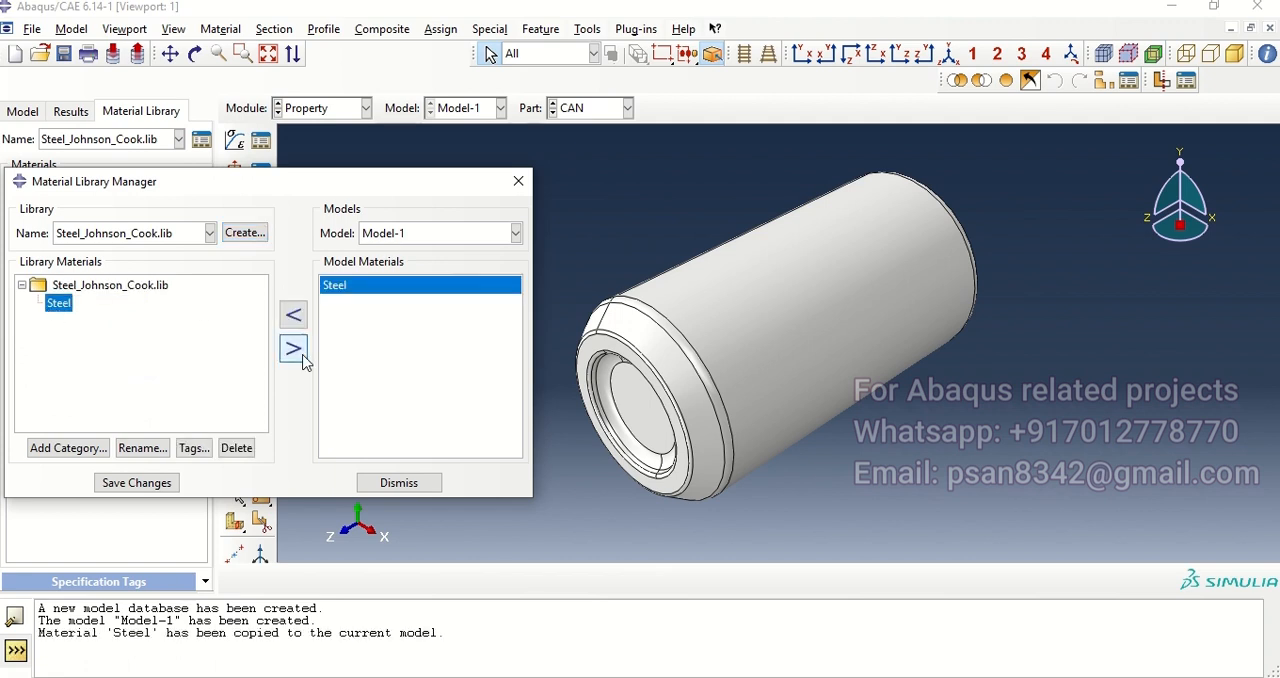
pyautogui.click(403, 482)
# Step: Review the Steel material's density, elastic, Johnson-Cook plastic and rate-dependent data, then save and close the material editor
pyautogui.click(262, 145)
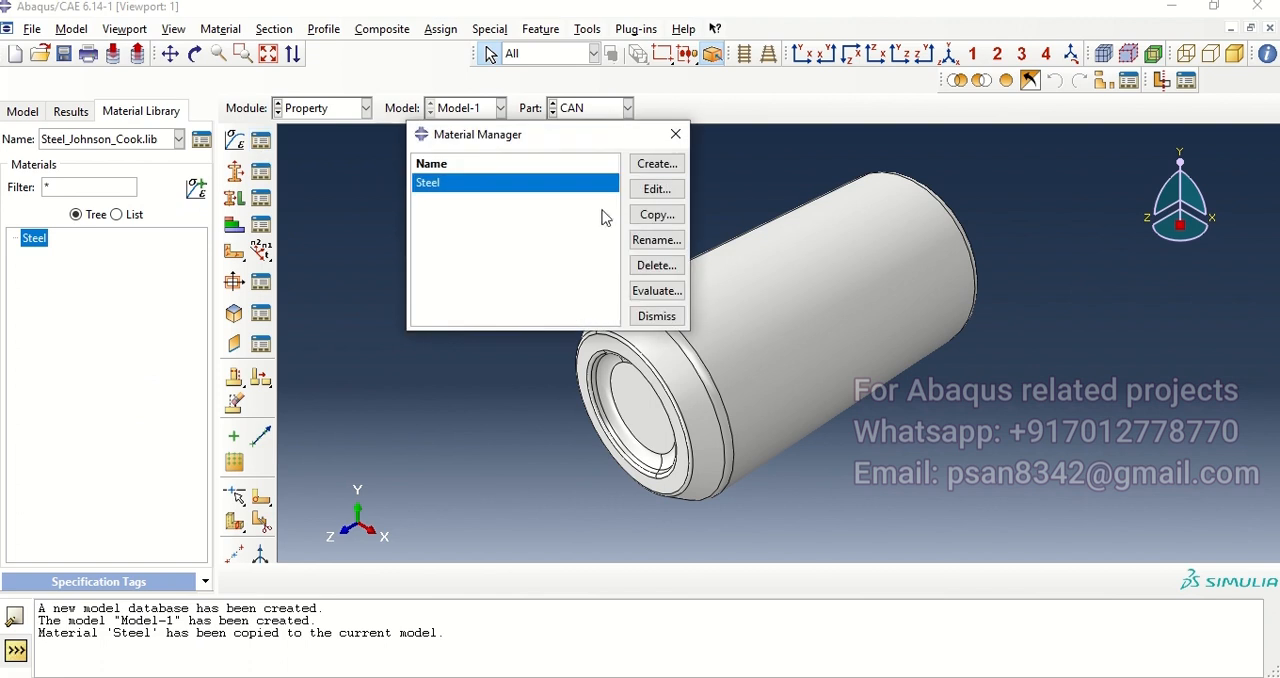
pyautogui.click(655, 191)
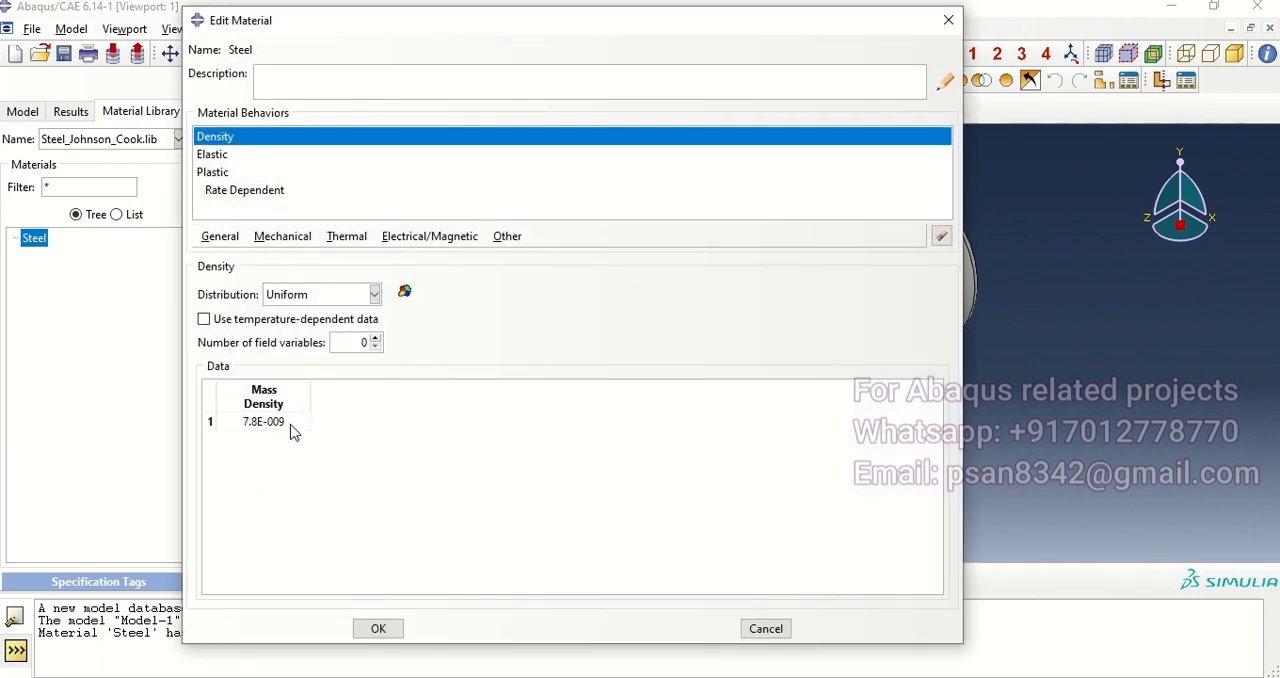
pyautogui.click(214, 156)
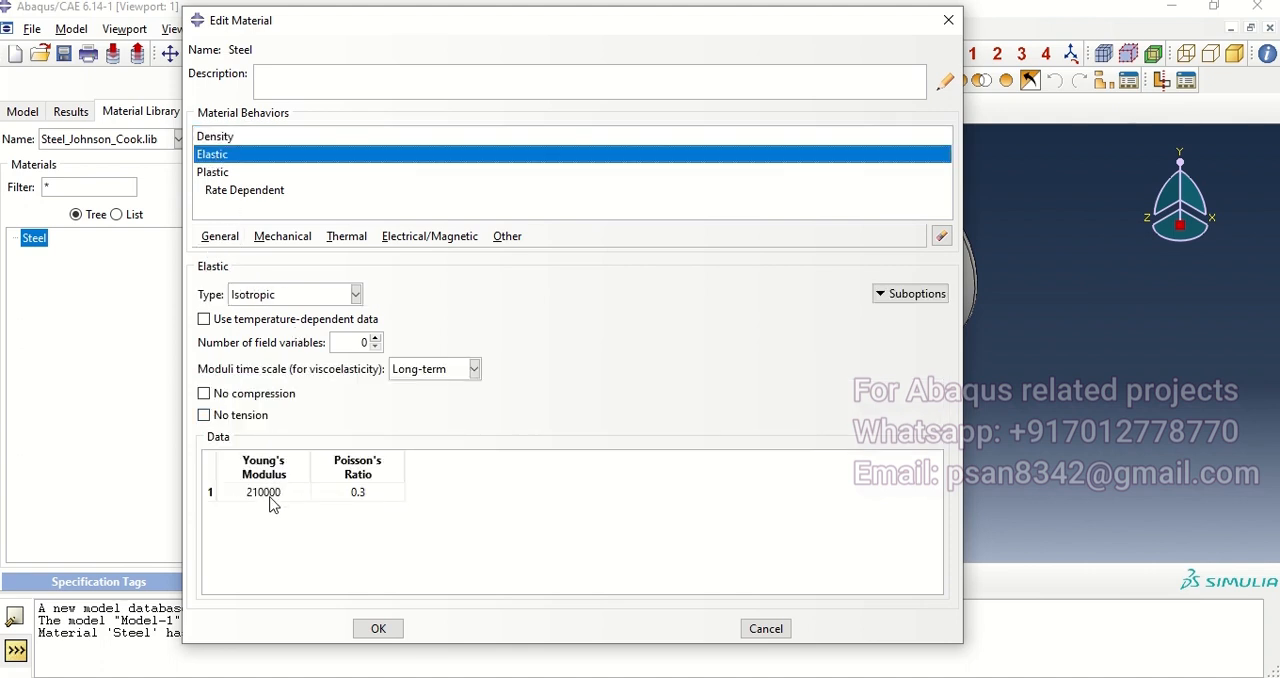
pyautogui.click(221, 174)
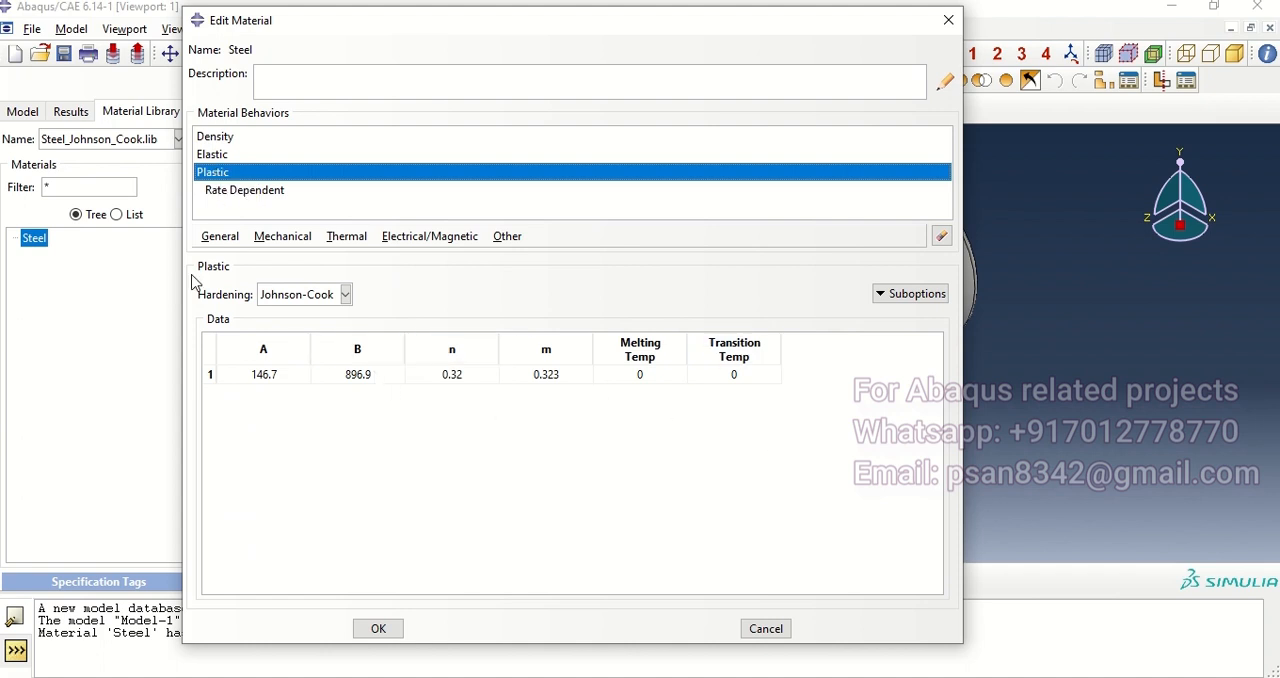
pyautogui.click(253, 192)
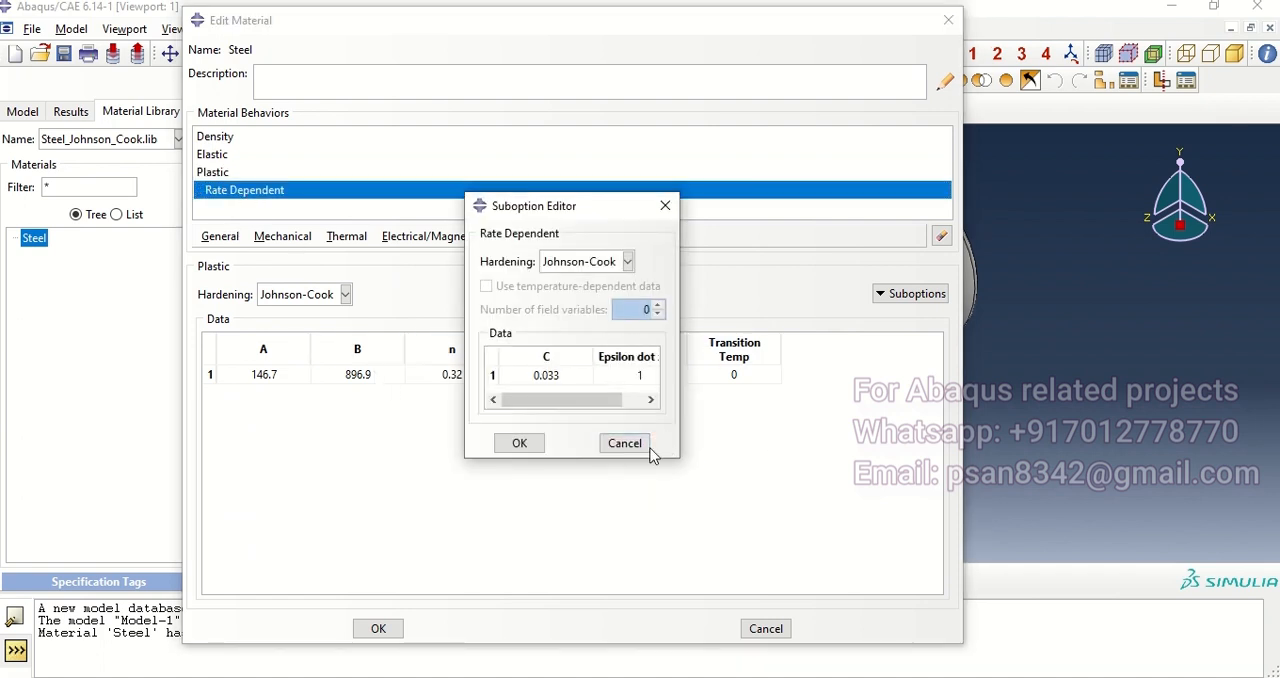
pyautogui.click(641, 446)
pyautogui.click(948, 20)
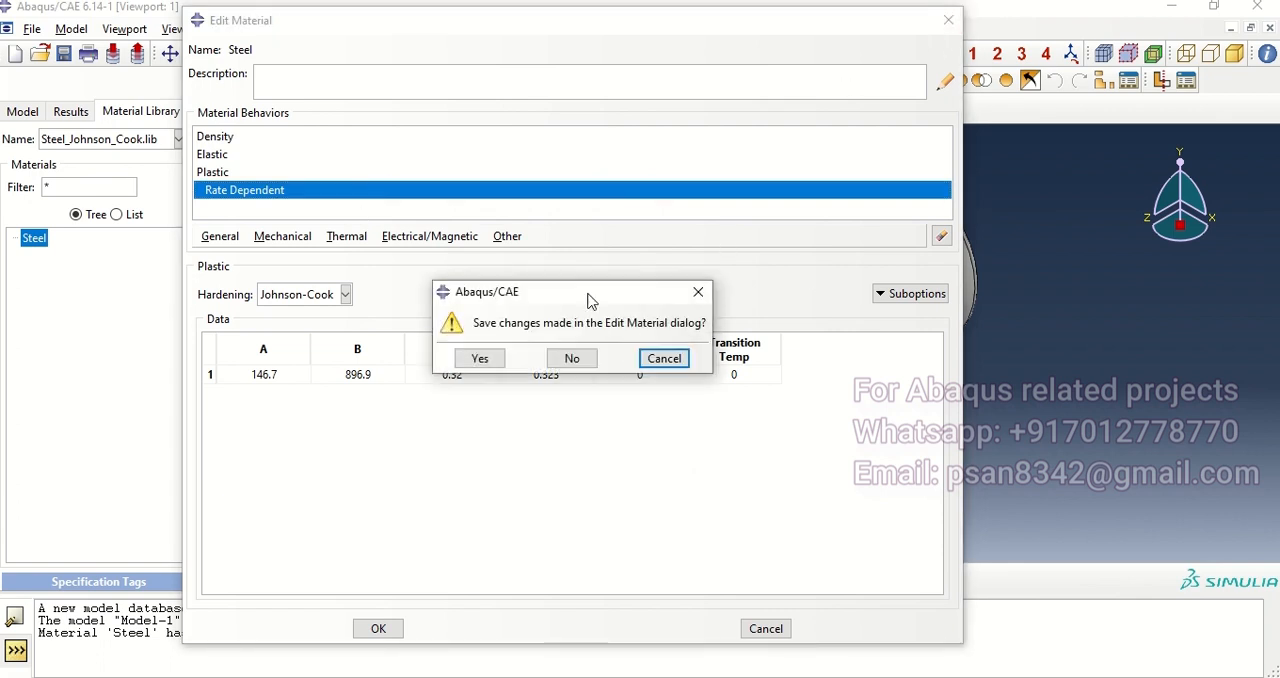
pyautogui.click(498, 361)
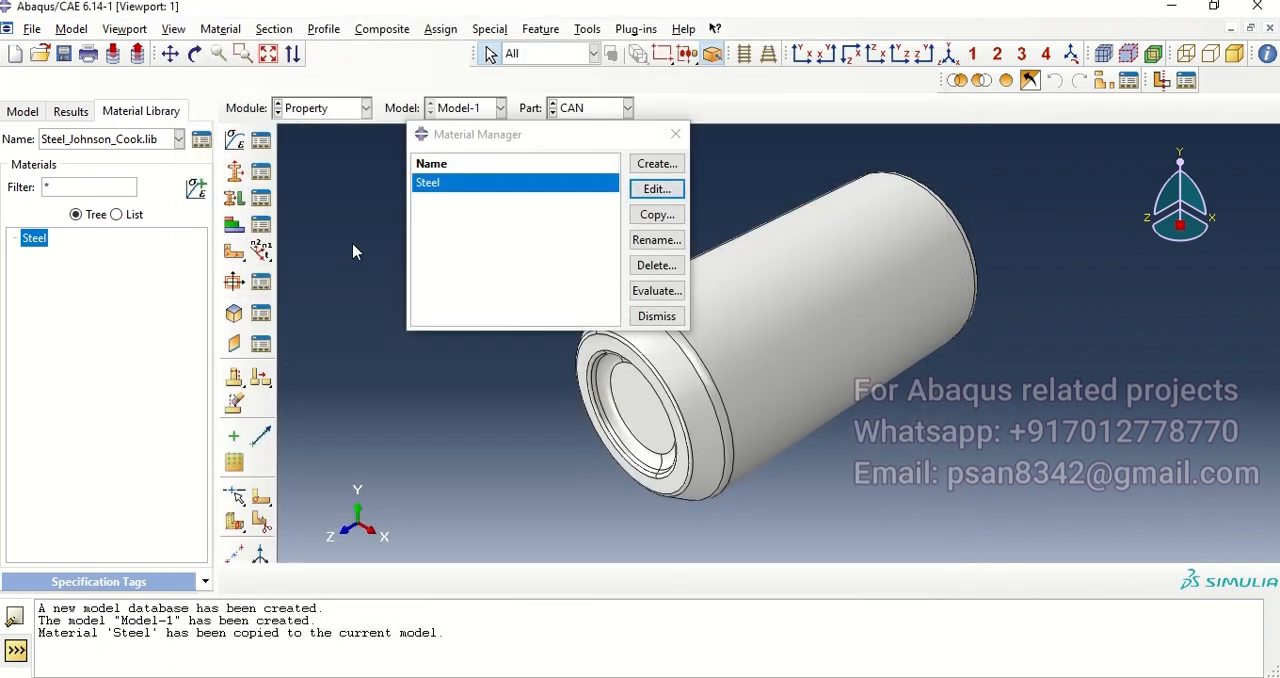
pyautogui.click(676, 134)
# Step: Create a homogeneous shell section using the Steel material with a shell thickness of 0.5
pyautogui.click(235, 172)
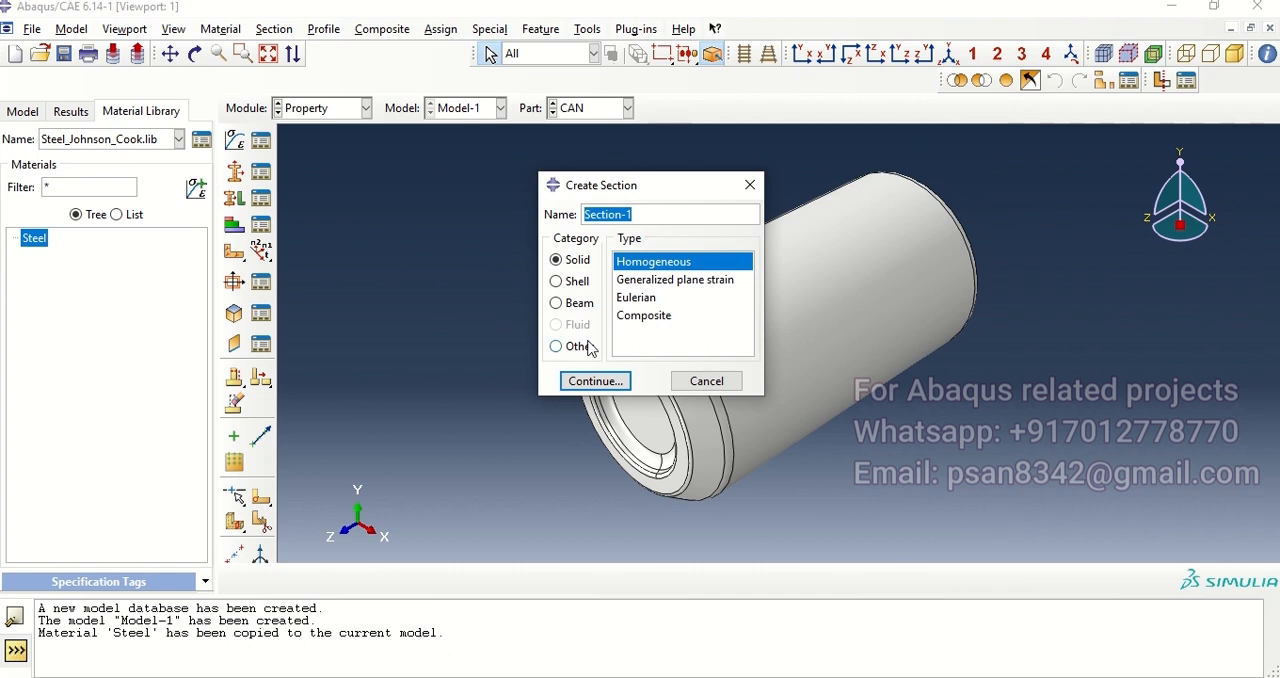
pyautogui.click(580, 284)
pyautogui.click(595, 381)
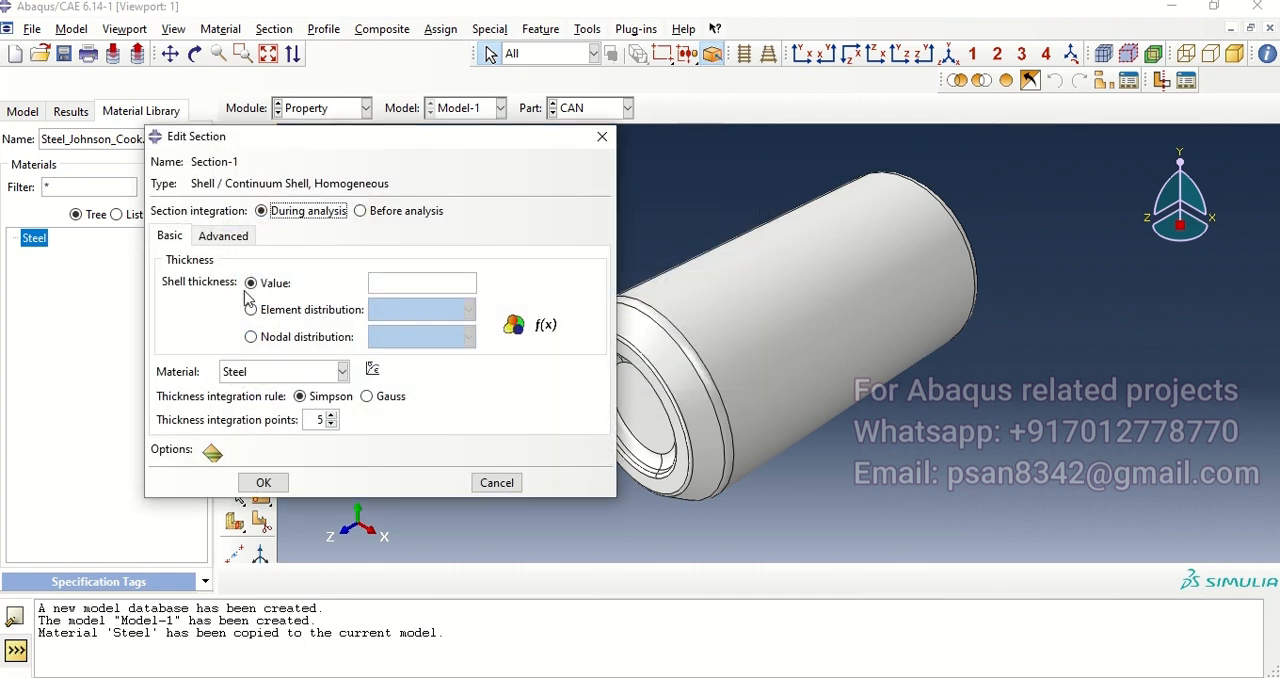
pyautogui.write('0.')
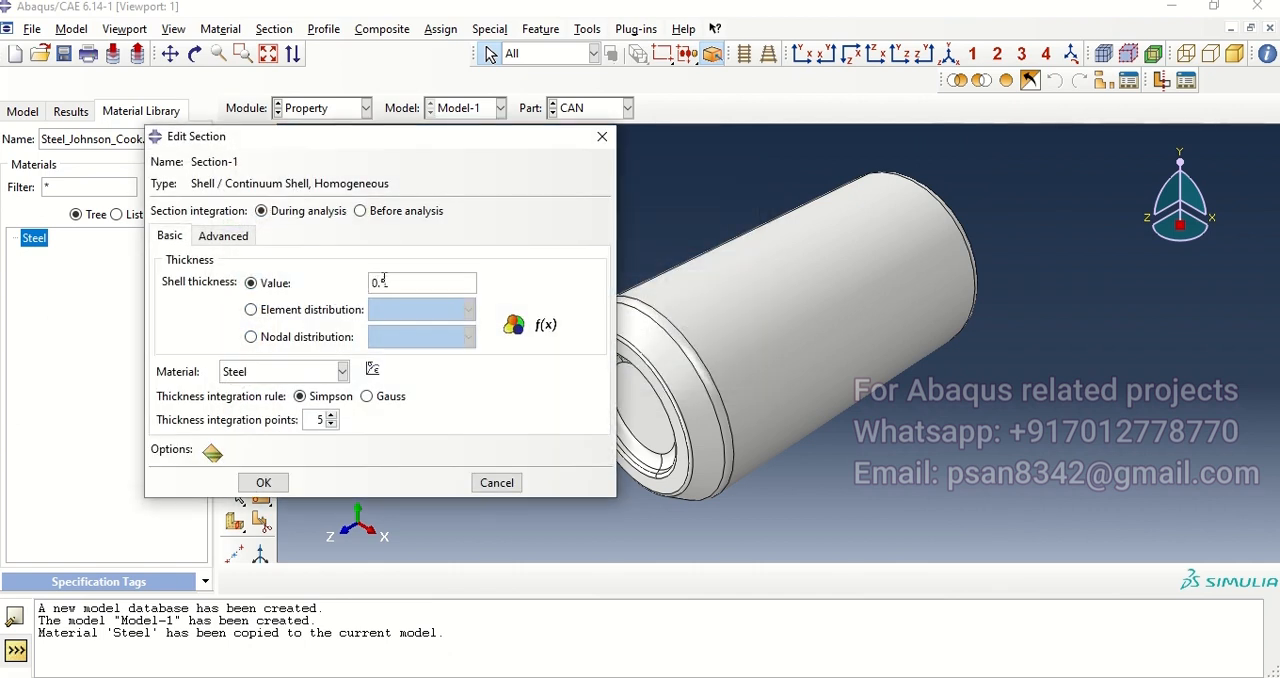
pyautogui.write('5')
pyautogui.click(263, 482)
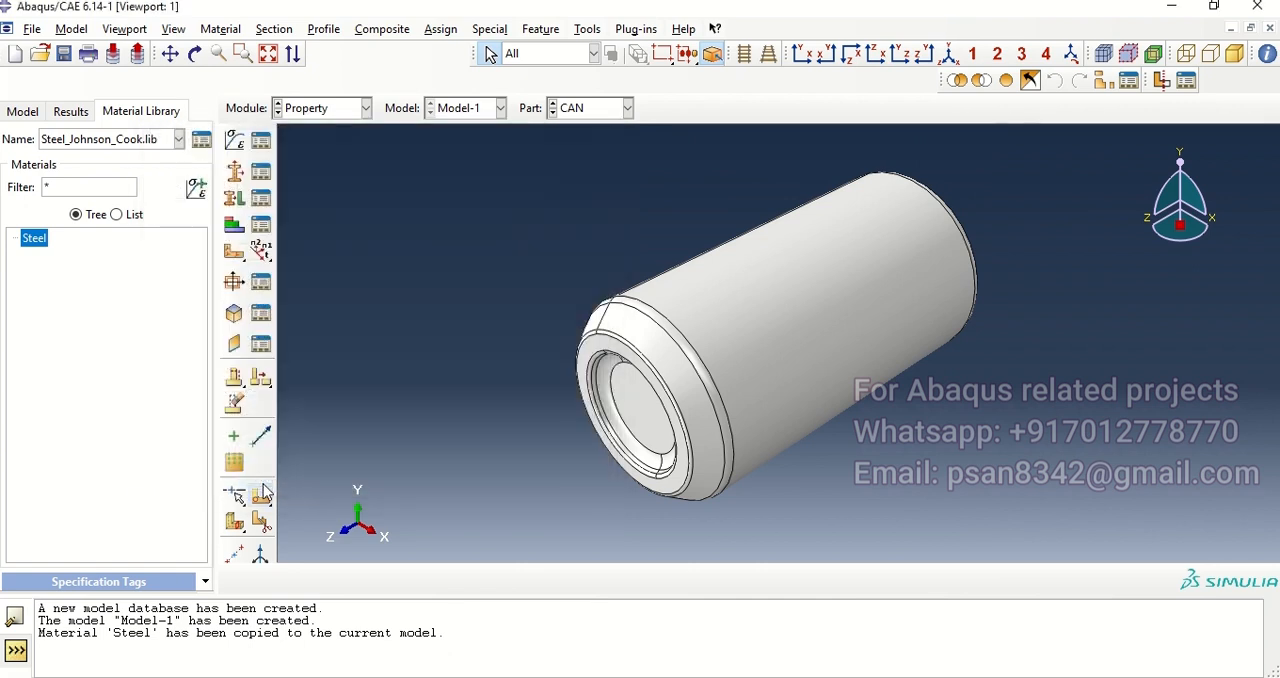
# Step: Assign Section-1 to the whole CAN part without creating a set, keeping thickness from section and the middle surface offset
pyautogui.click(233, 199)
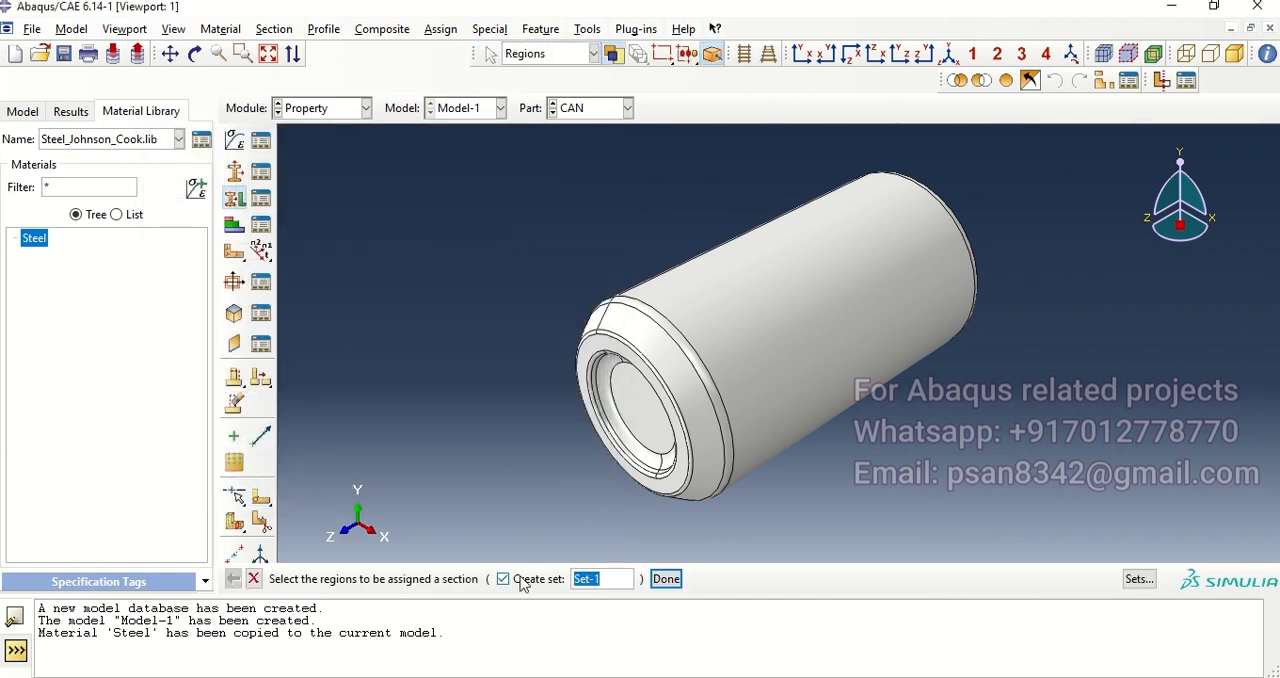
pyautogui.scroll(-2, 620, 378)
pyautogui.moveTo(543, 213); pyautogui.dragTo(904, 524)
pyautogui.click(598, 579)
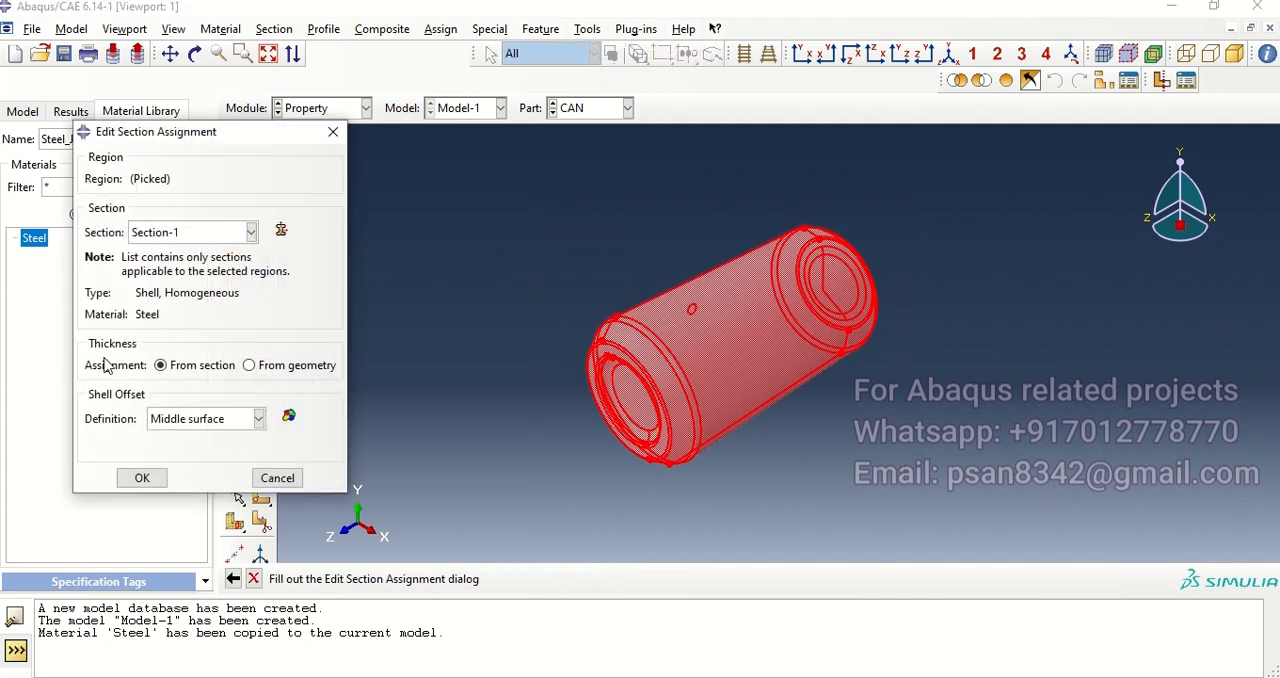
pyautogui.click(142, 478)
# Step: On the Crusher part, create a point mass/inertia at the reference point with an isotropic mass of 0.5
pyautogui.click(590, 112)
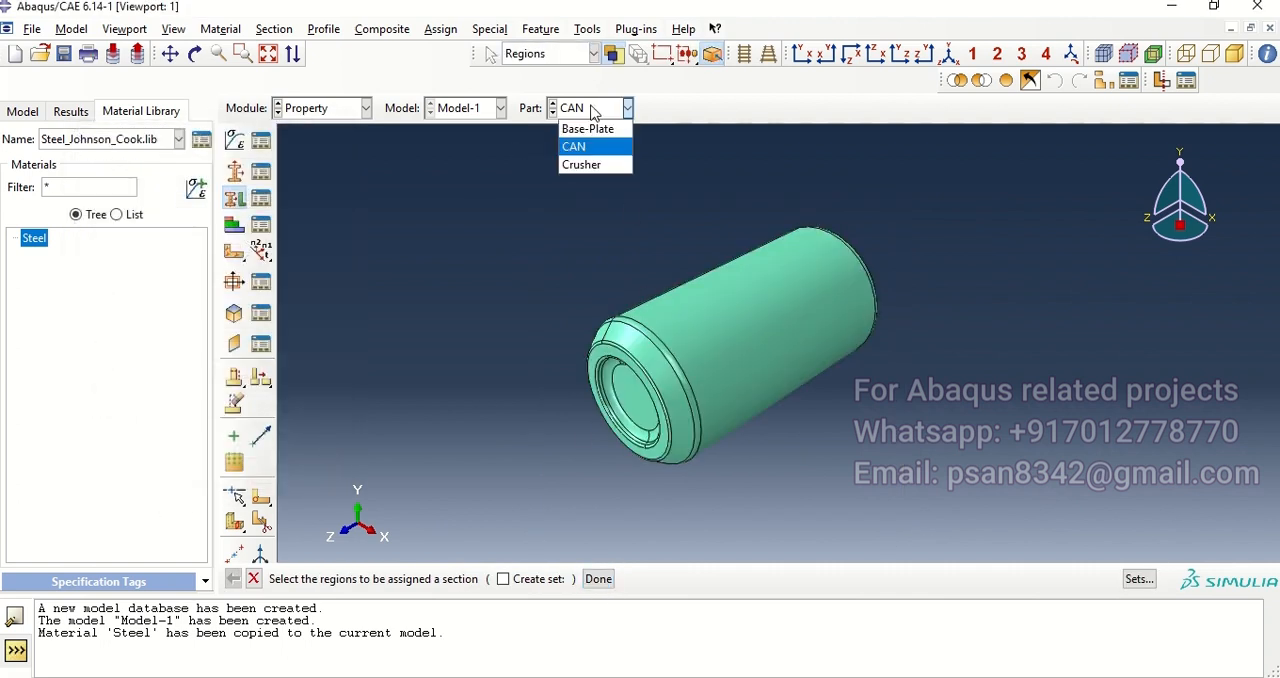
pyautogui.click(592, 165)
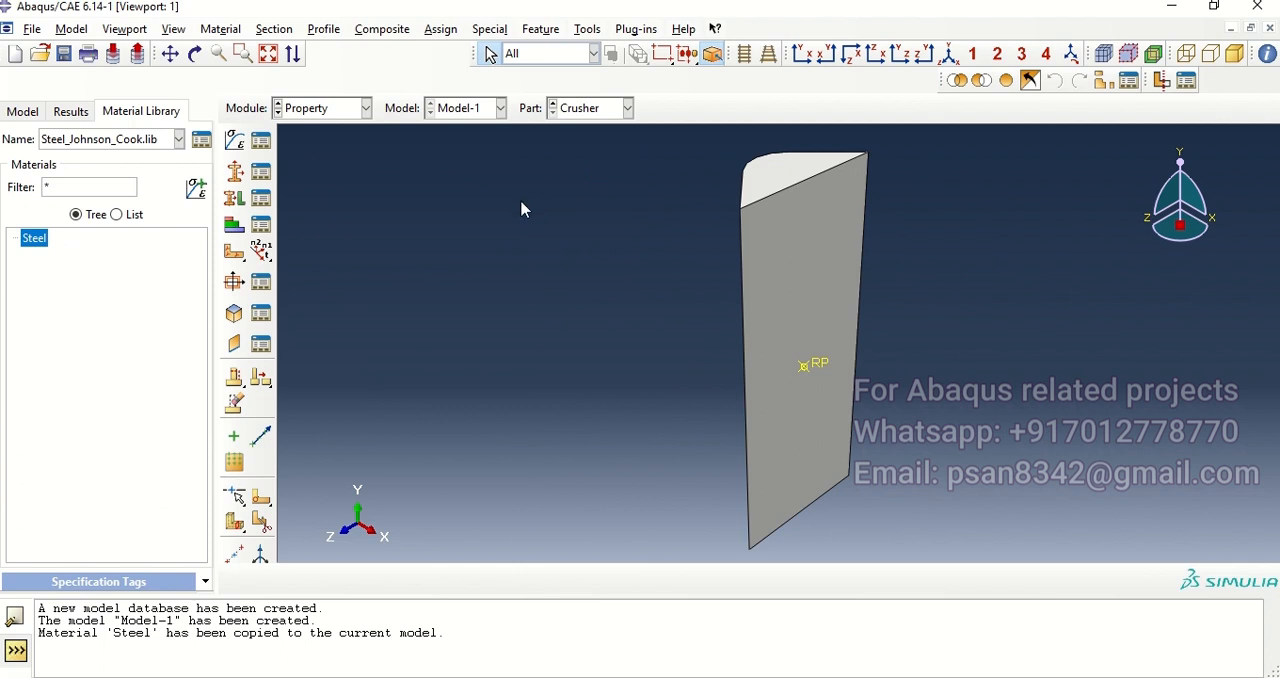
pyautogui.click(490, 29)
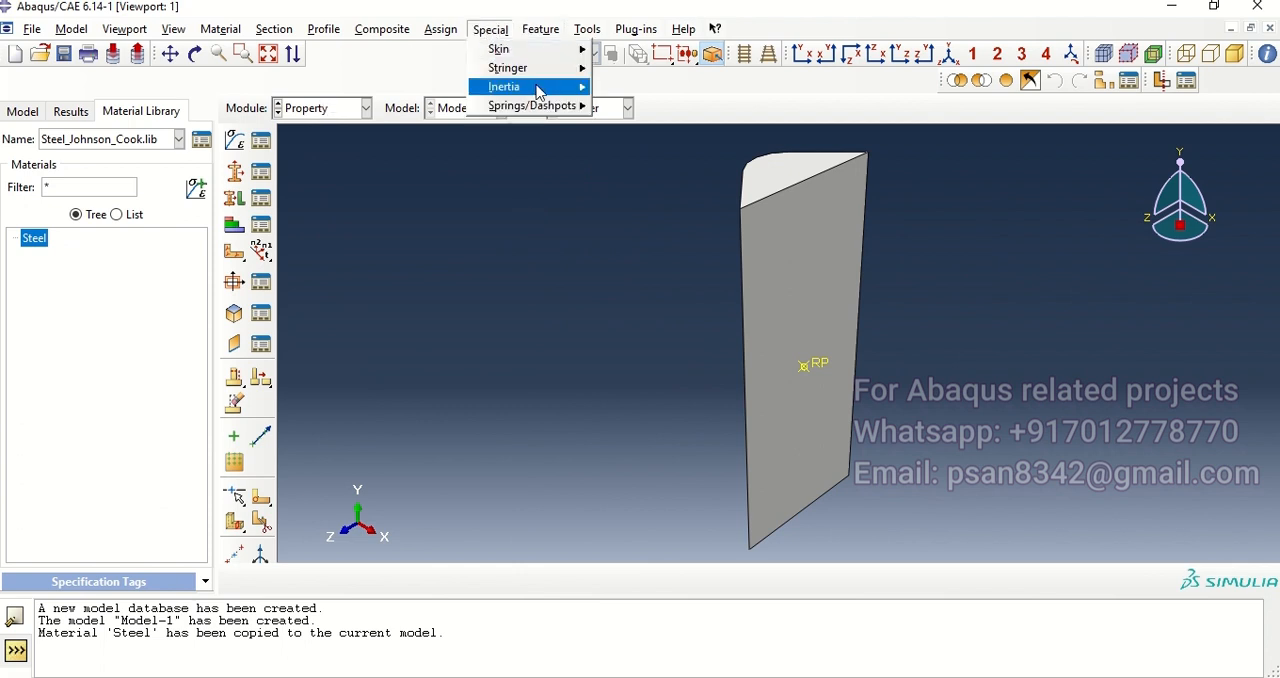
pyautogui.moveTo(540, 88)
pyautogui.click(643, 107)
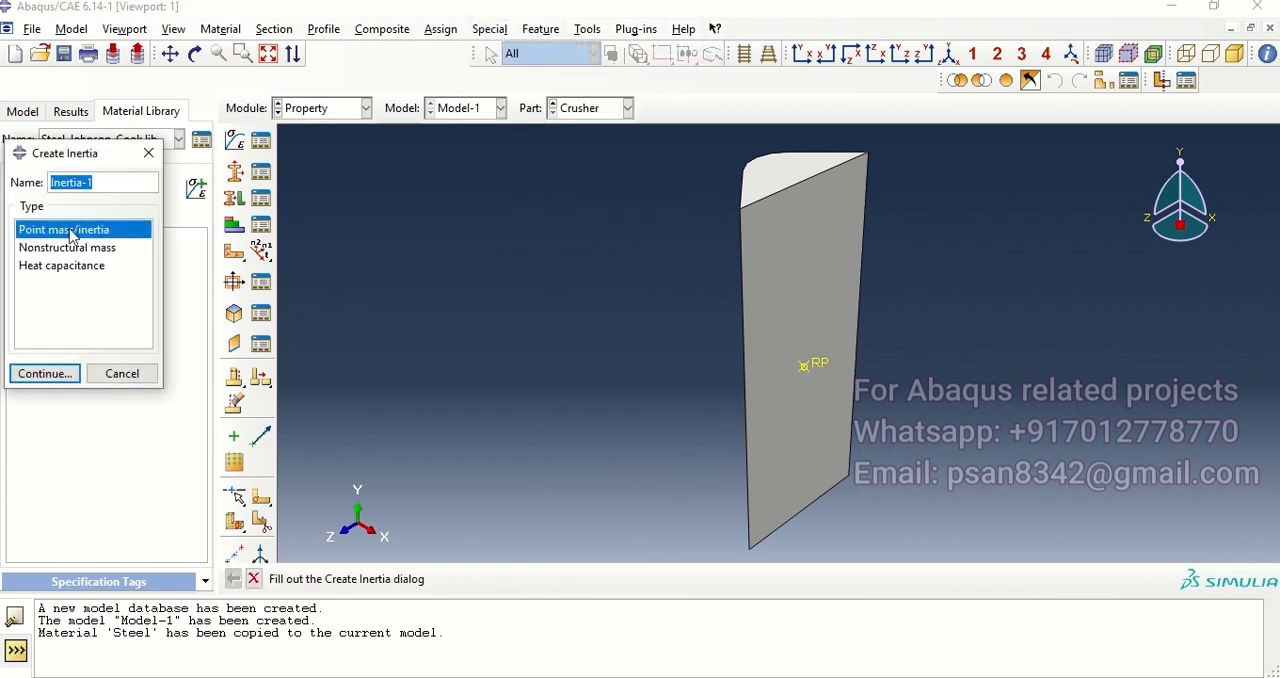
pyautogui.click(40, 374)
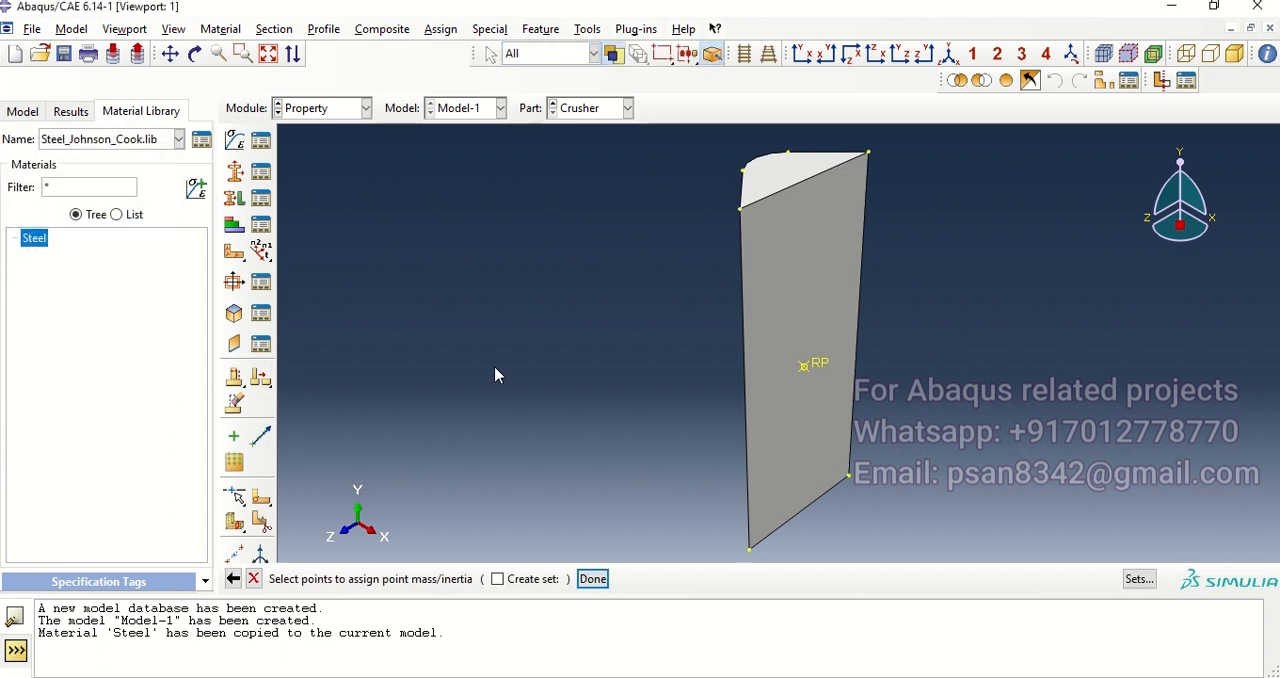
pyautogui.click(813, 366)
pyautogui.click(592, 579)
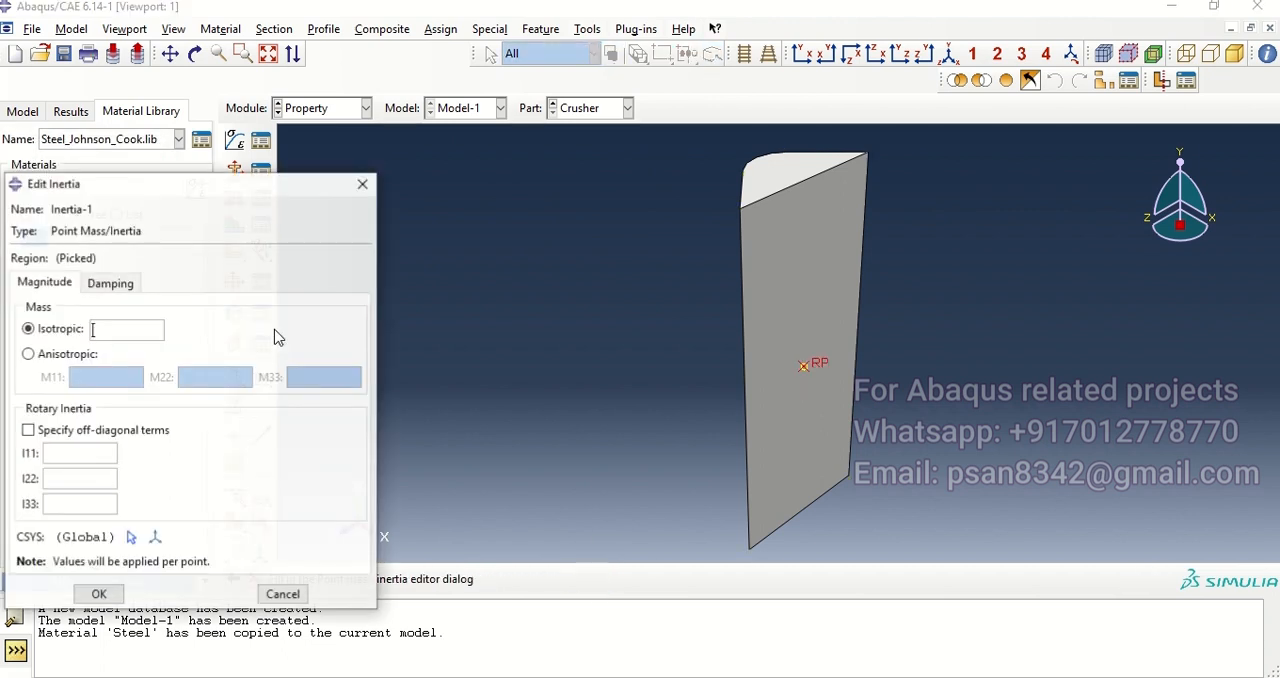
pyautogui.click(108, 330)
pyautogui.write('0.5')
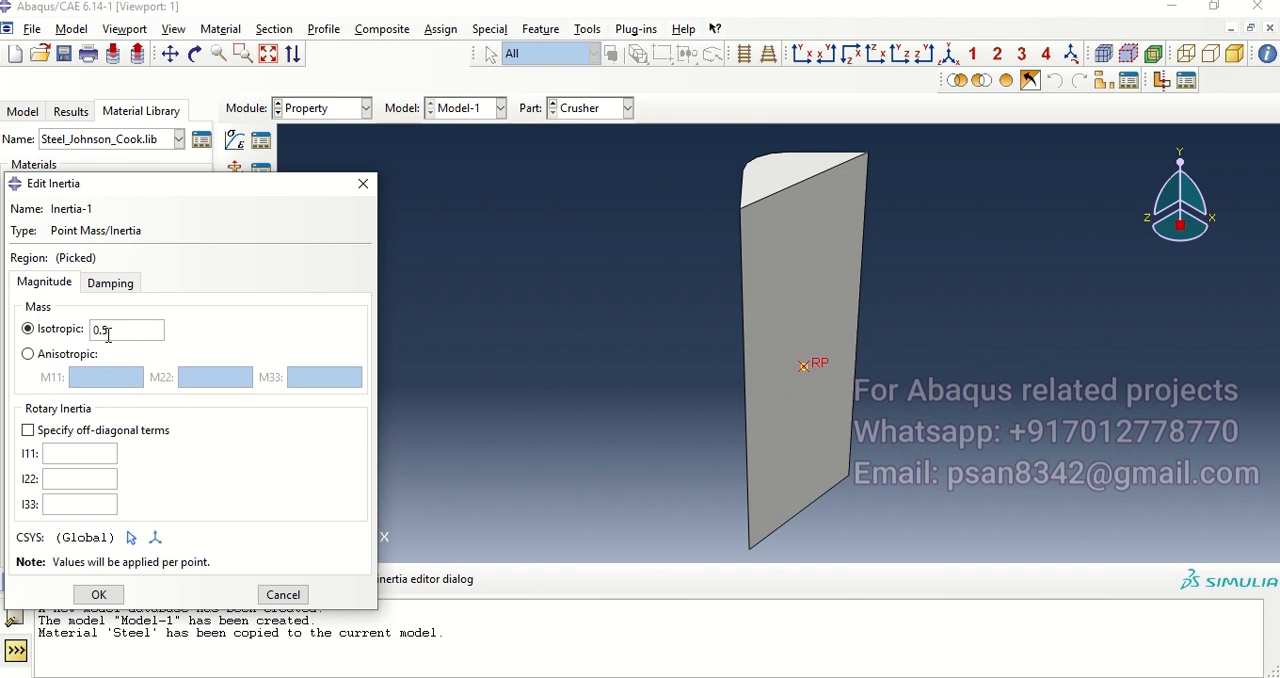
pyautogui.click(100, 594)
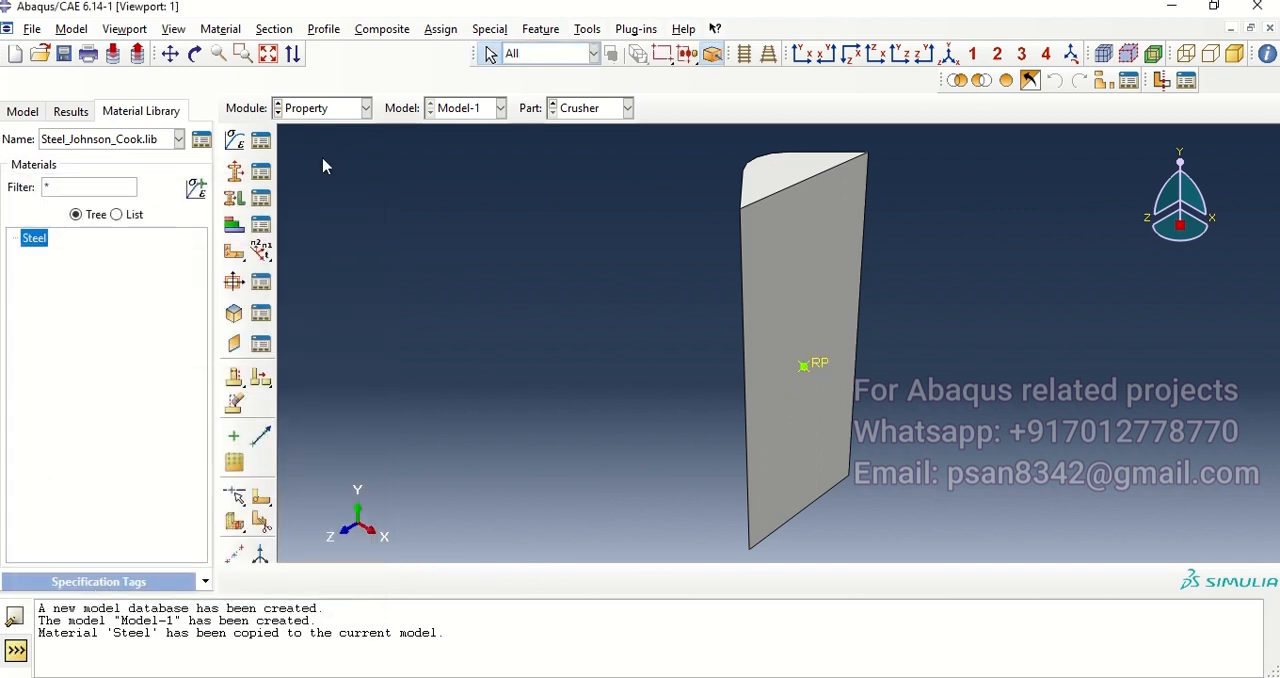
# Step: In the Assembly module, create independent instances of the Base-Plate, CAN and Crusher parts
pyautogui.click(352, 110)
pyautogui.click(336, 165)
pyautogui.click(234, 140)
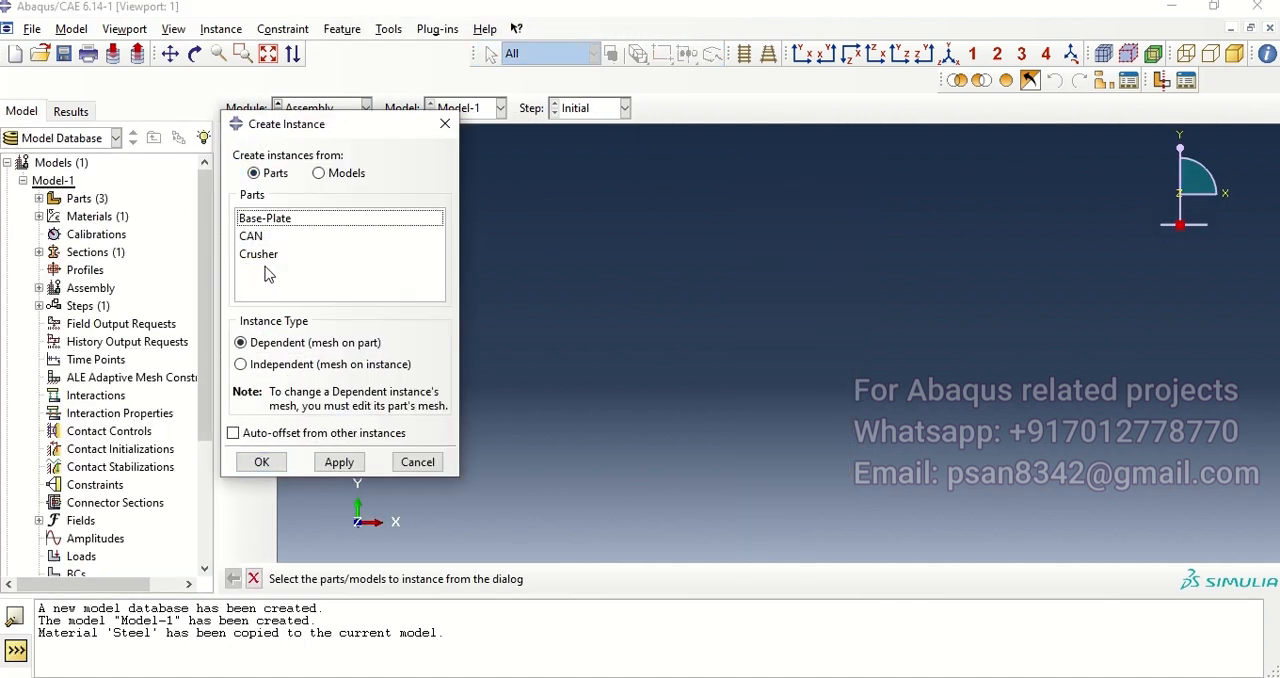
pyautogui.moveTo(259, 221); pyautogui.dragTo(241, 307)
pyautogui.click(289, 367)
pyautogui.click(268, 464)
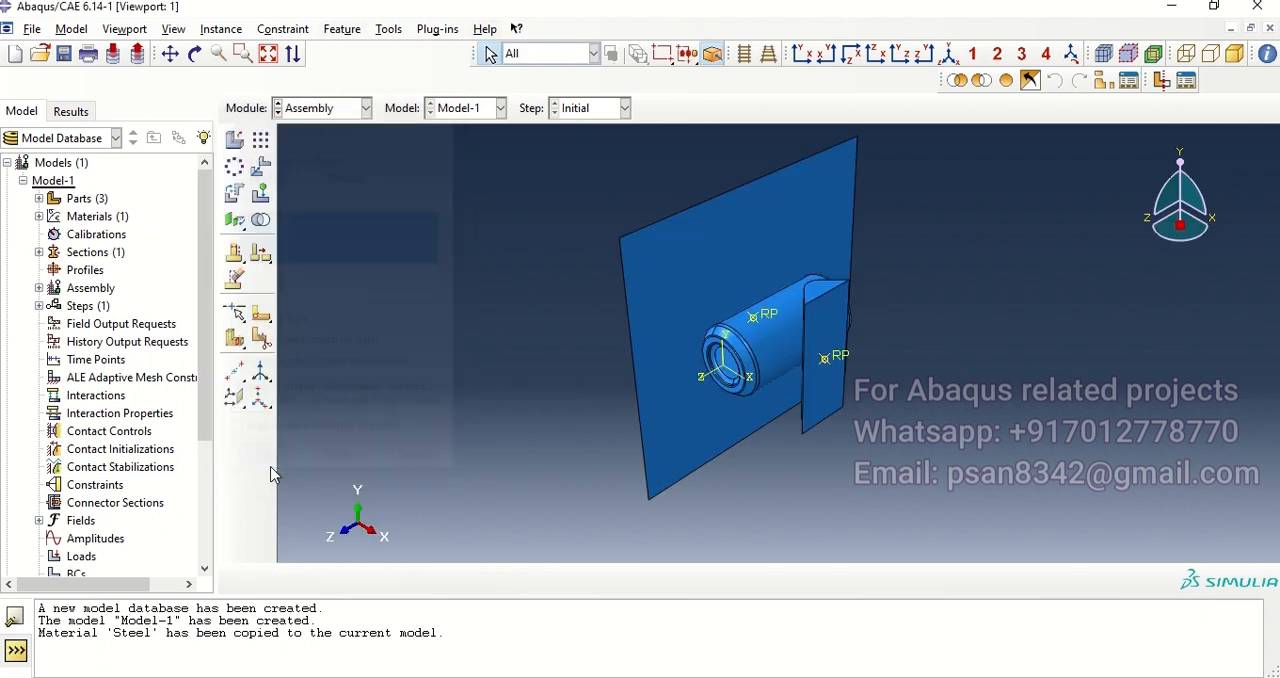
# Step: Turn off perspective and examine how the crusher, can and base plate are positioned relative to each other
pyautogui.keyDown('ctrl'); pyautogui.keyDown('alt'); pyautogui.moveTo(883, 448); pyautogui.dragTo(798, 316); pyautogui.keyUp('alt'); pyautogui.keyUp('ctrl')
pyautogui.scroll(5, 835, 336)
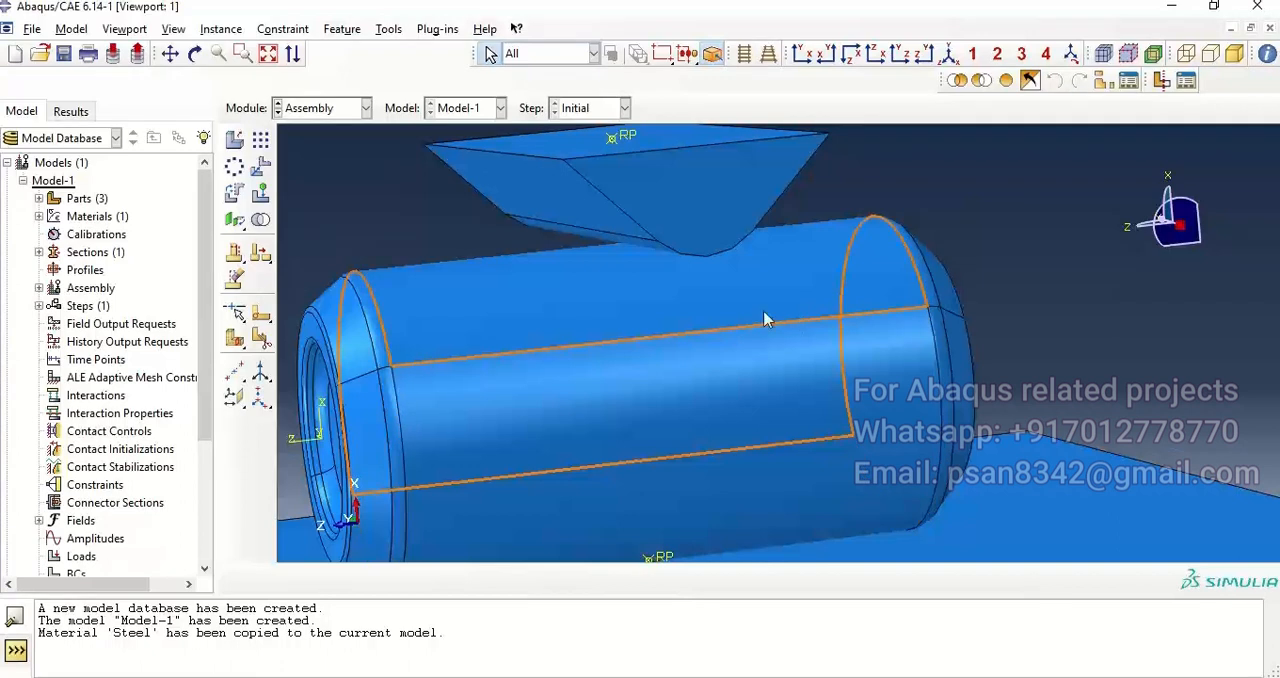
pyautogui.scroll(-5, 798, 315)
pyautogui.moveTo(961, 374)
pyautogui.keyDown('ctrl'); pyautogui.keyDown('alt'); pyautogui.mouseDown()
pyautogui.moveTo(918, 392)
pyautogui.moveTo(665, 232)
pyautogui.mouseUp(); pyautogui.keyUp('alt'); pyautogui.keyUp('ctrl')
pyautogui.click(744, 53)
pyautogui.moveTo(616, 308)
pyautogui.keyDown('ctrl'); pyautogui.keyDown('alt'); pyautogui.mouseDown()
pyautogui.moveTo(697, 343)
pyautogui.moveTo(720, 332)
pyautogui.moveTo(745, 362)
pyautogui.mouseUp(); pyautogui.keyUp('alt'); pyautogui.keyUp('ctrl')
pyautogui.scroll(-3, 684, 286)
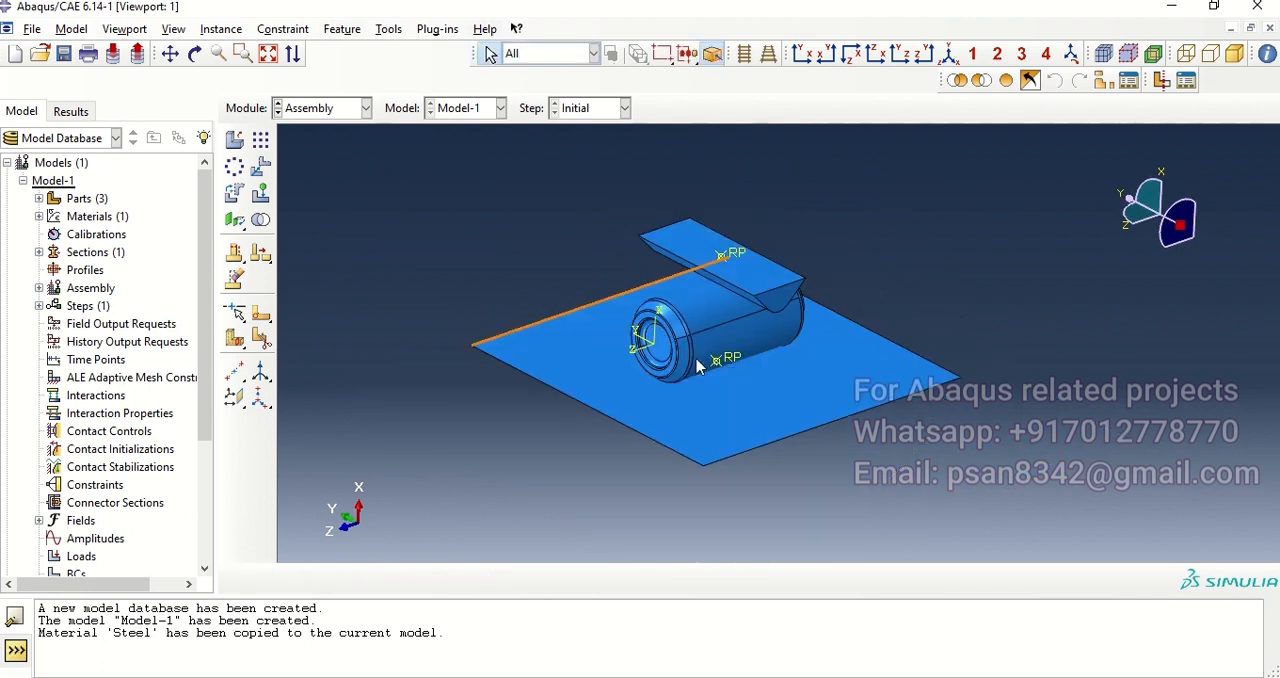
# Step: In the Step module, create a Dynamic, Explicit step after Initial with a time period of 0.01
pyautogui.click(345, 108)
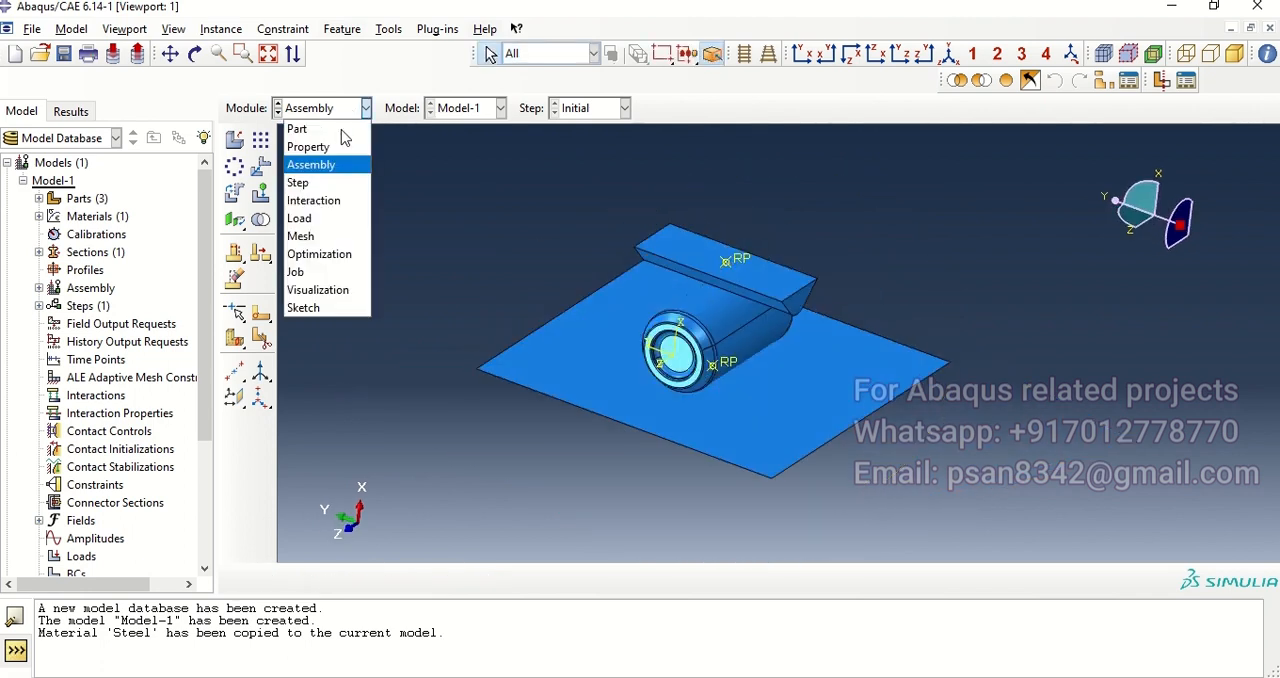
pyautogui.click(298, 182)
pyautogui.click(234, 140)
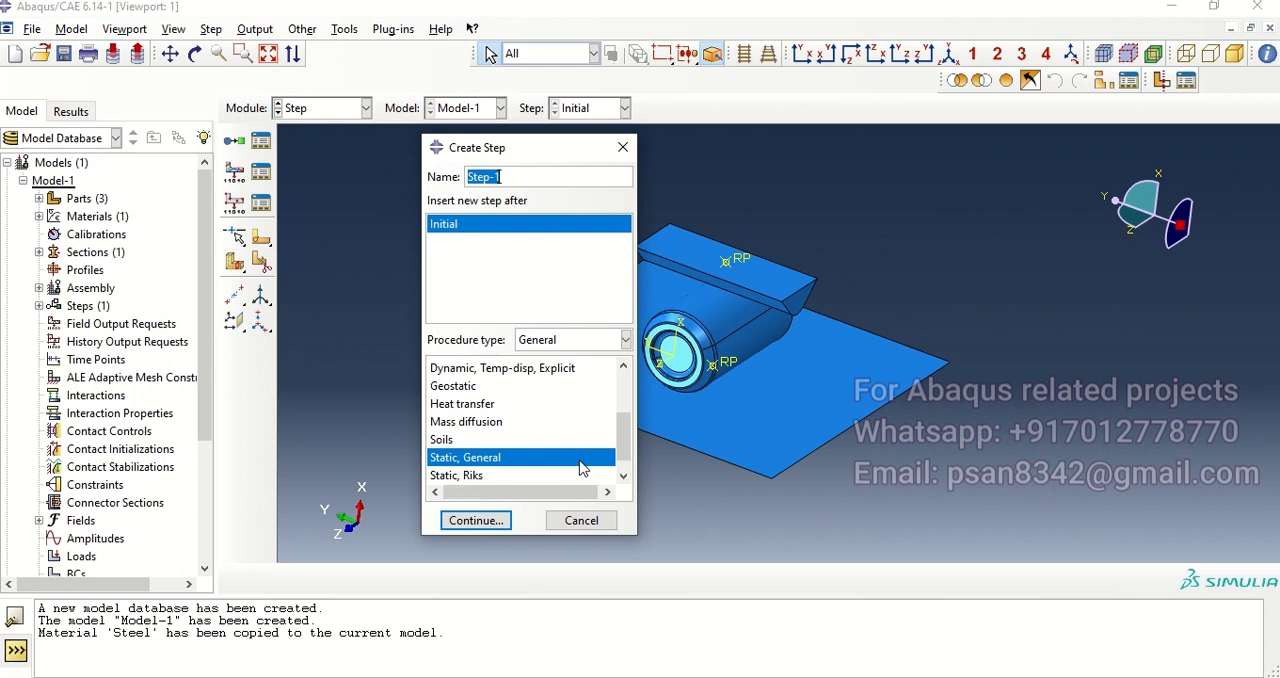
pyautogui.scroll(2, 611, 454)
pyautogui.click(490, 458)
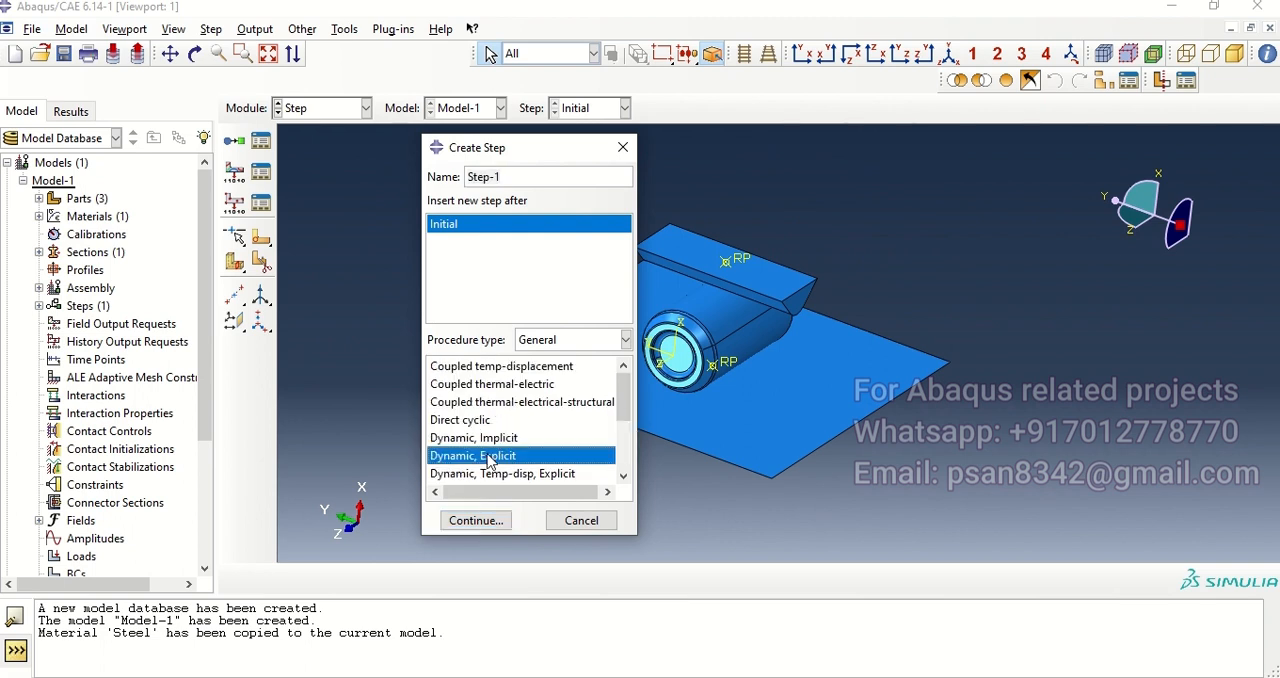
pyautogui.click(462, 519)
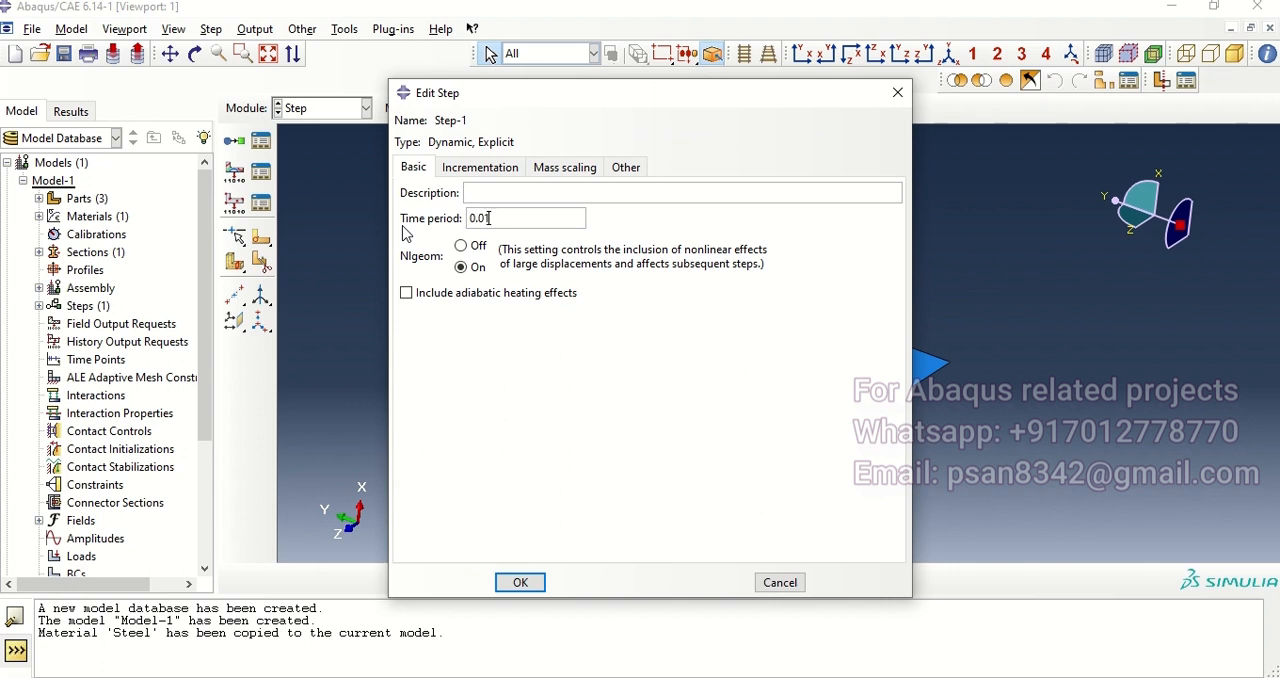
pyautogui.click(525, 583)
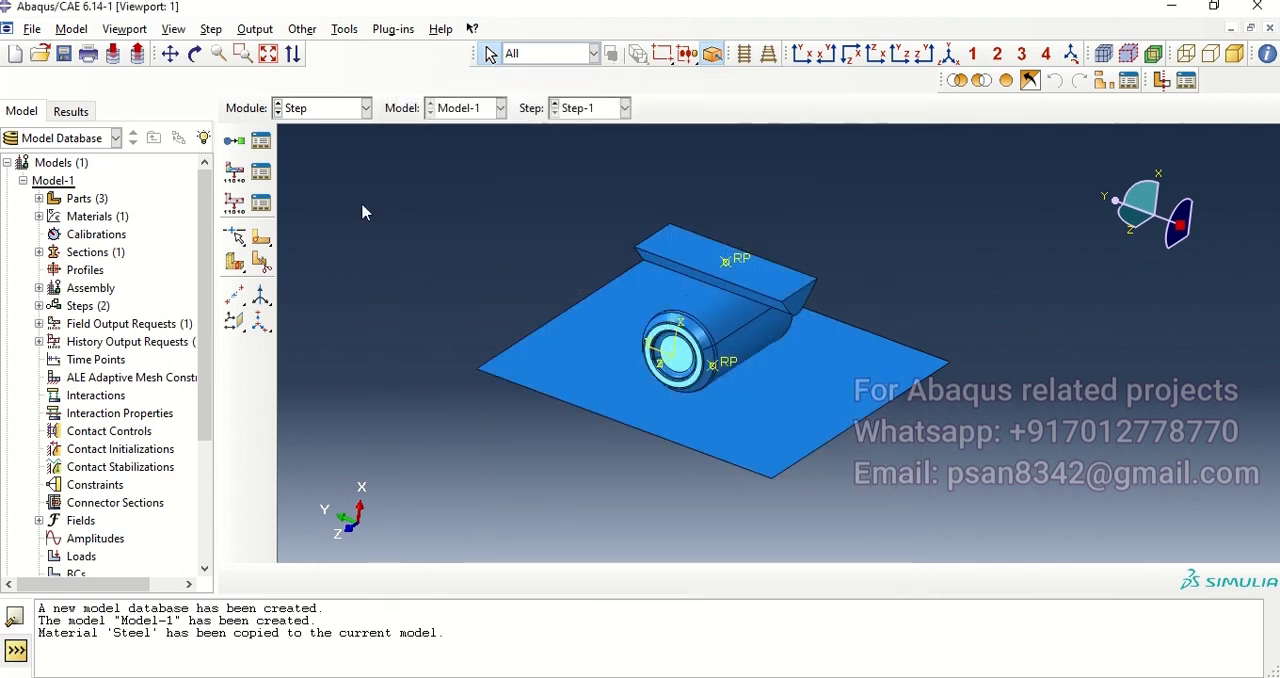
# Step: Review the F-Output-1 field output request's variables and interval settings, accept them and close the manager
pyautogui.click(261, 172)
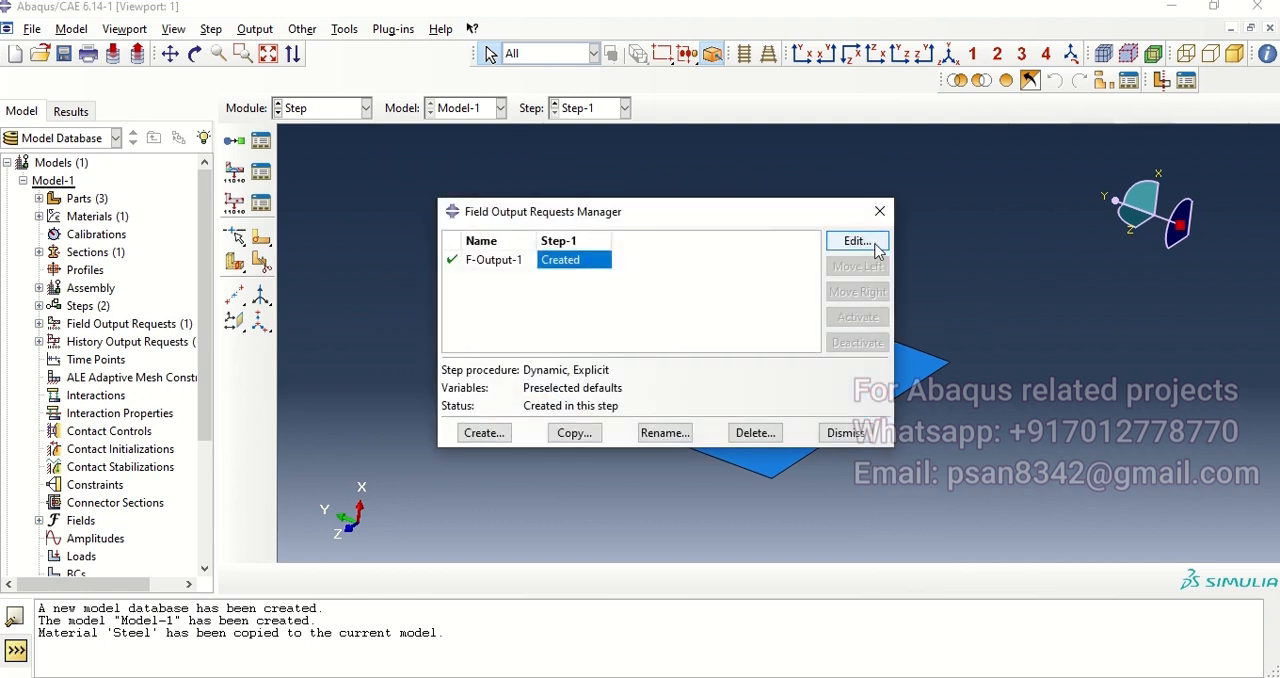
pyautogui.click(855, 243)
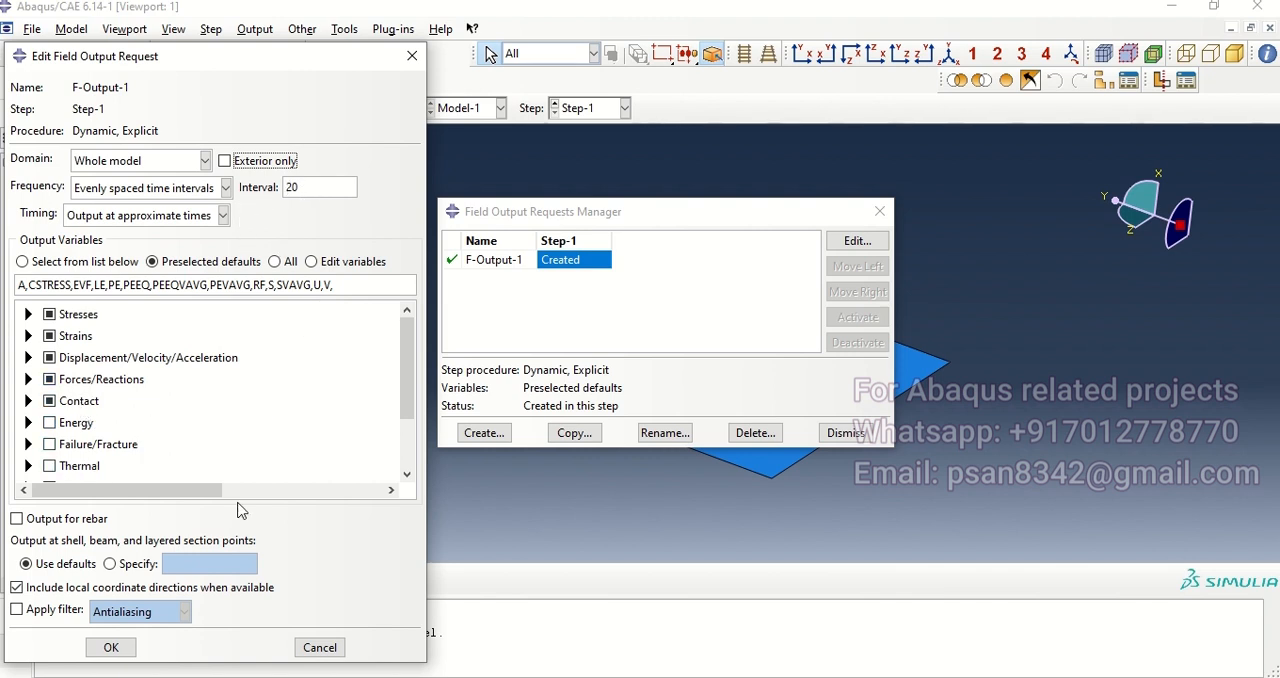
pyautogui.click(111, 647)
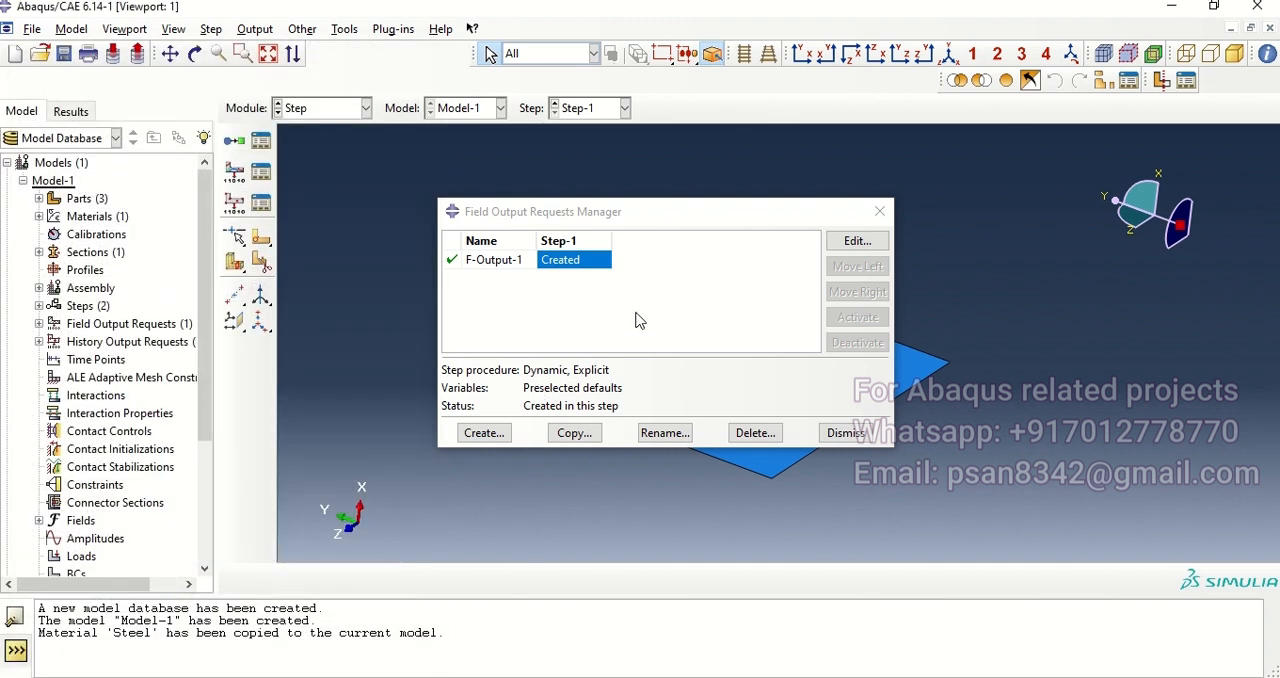
pyautogui.click(845, 432)
# Step: In the Interaction module, create a contact property with penalty tangential behavior and a friction coefficient of 0.25
pyautogui.click(366, 108)
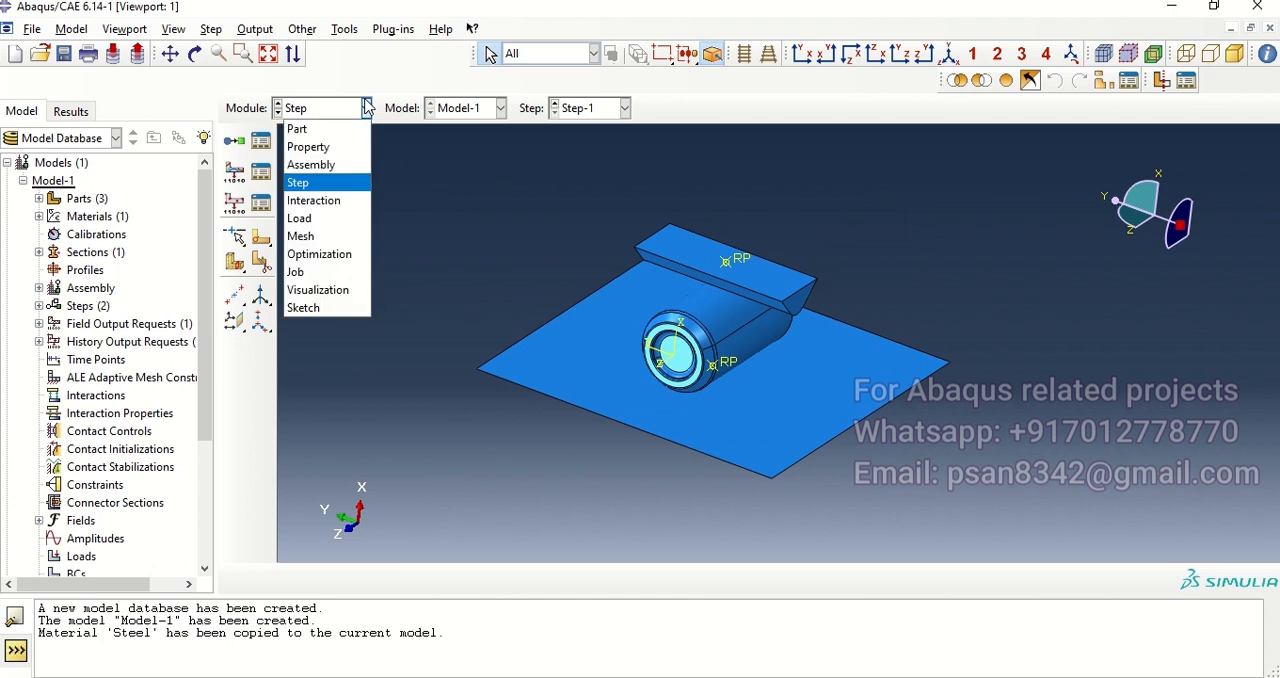
pyautogui.click(315, 200)
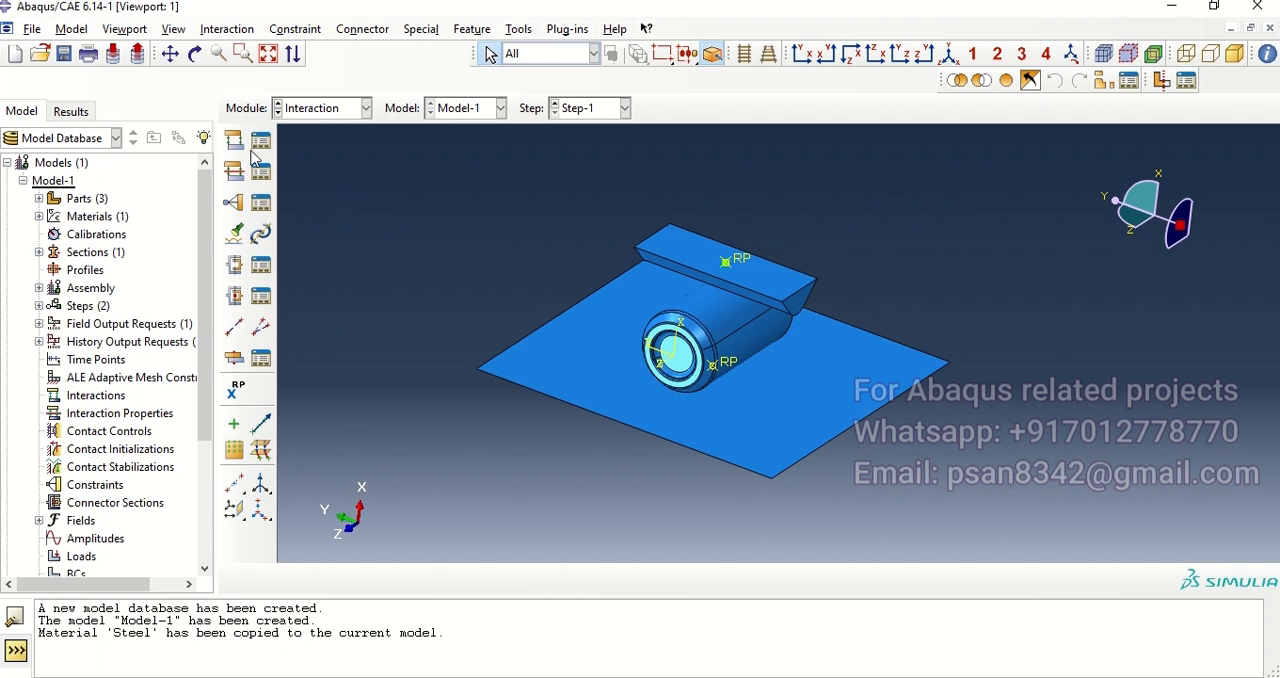
pyautogui.keyDown('ctrl'); pyautogui.keyDown('alt'); pyautogui.moveTo(733, 303); pyautogui.dragTo(682, 346); pyautogui.keyUp('alt'); pyautogui.keyUp('ctrl')
pyautogui.click(258, 173)
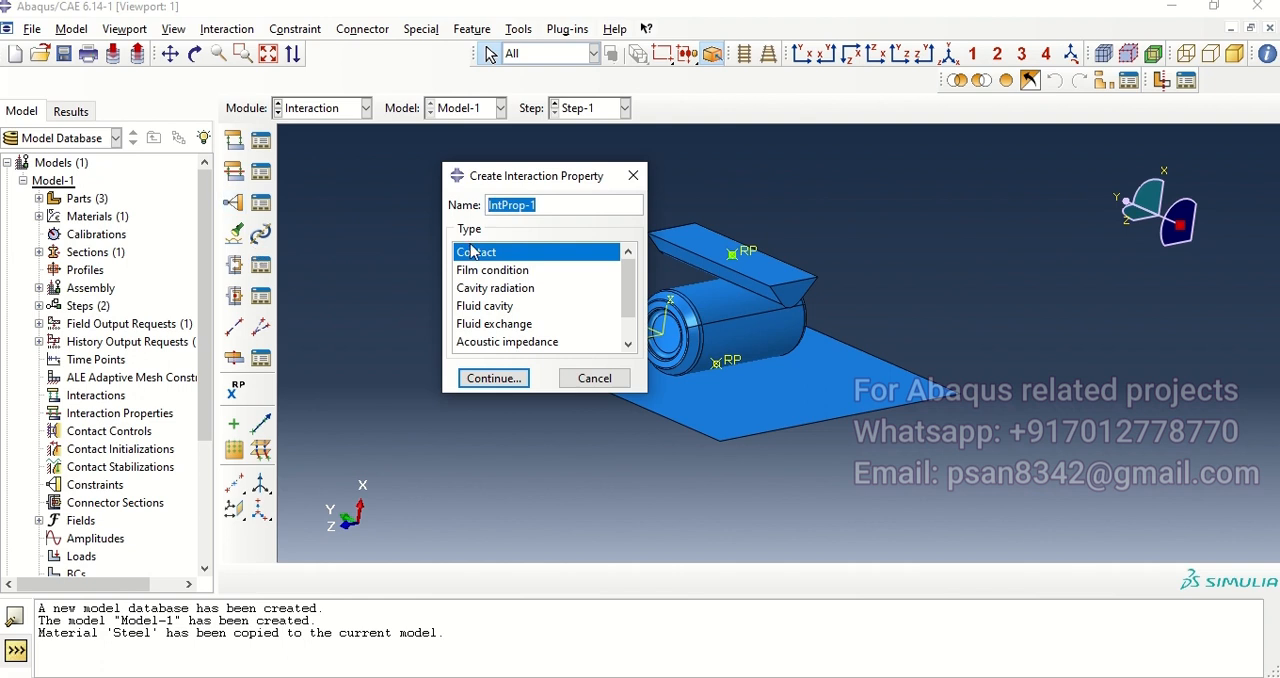
pyautogui.click(494, 379)
pyautogui.click(160, 181)
pyautogui.click(184, 201)
pyautogui.click(338, 245)
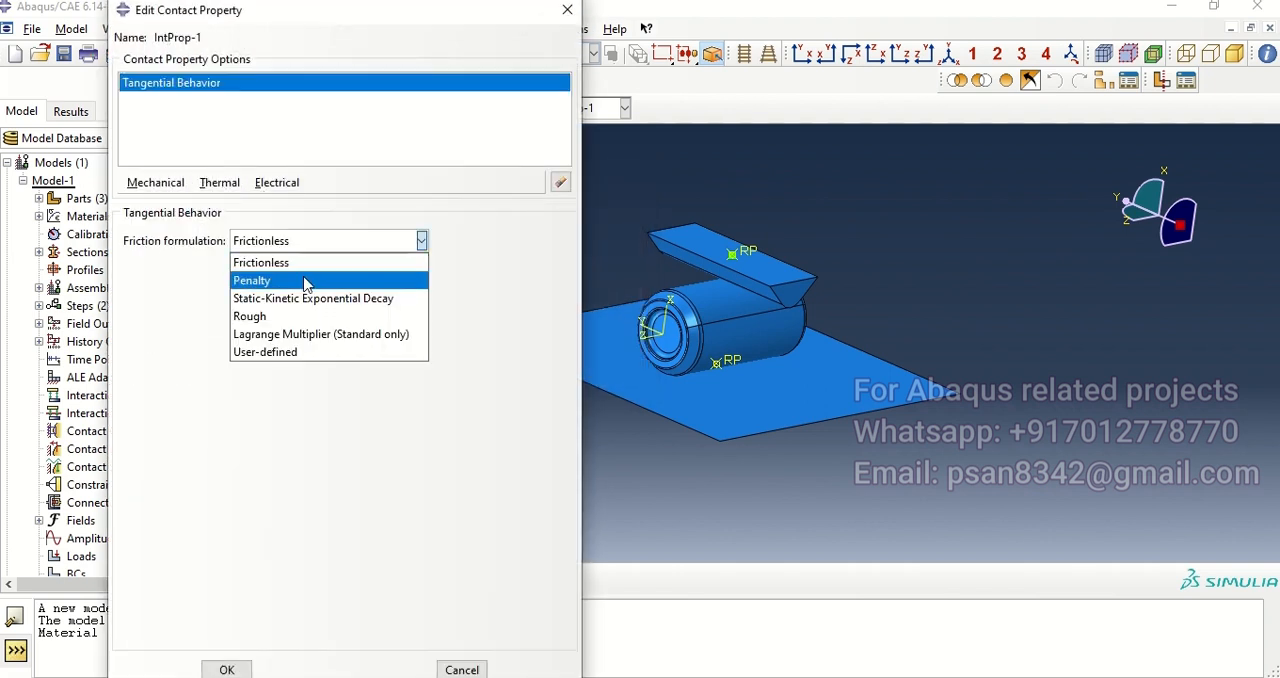
pyautogui.click(306, 280)
pyautogui.click(179, 434)
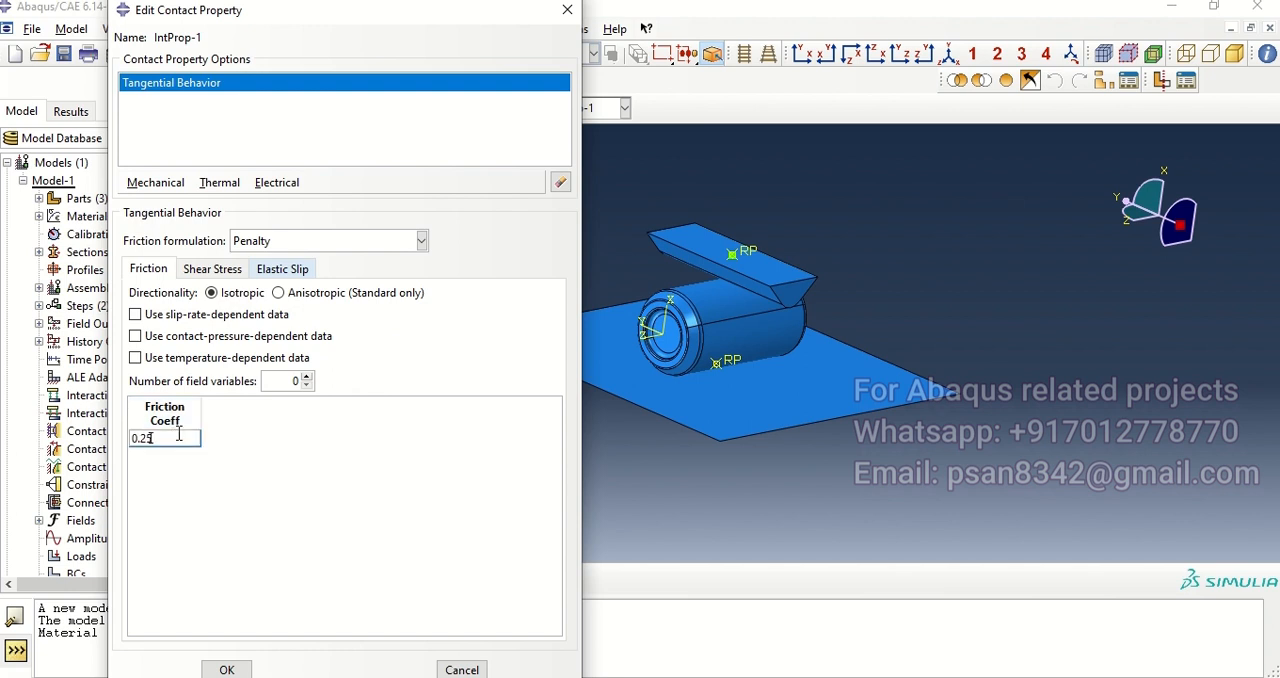
# Step: Add normal behavior with "Hard" contact and separation allowed to the contact property, and save it
pyautogui.click(152, 183)
pyautogui.click(200, 221)
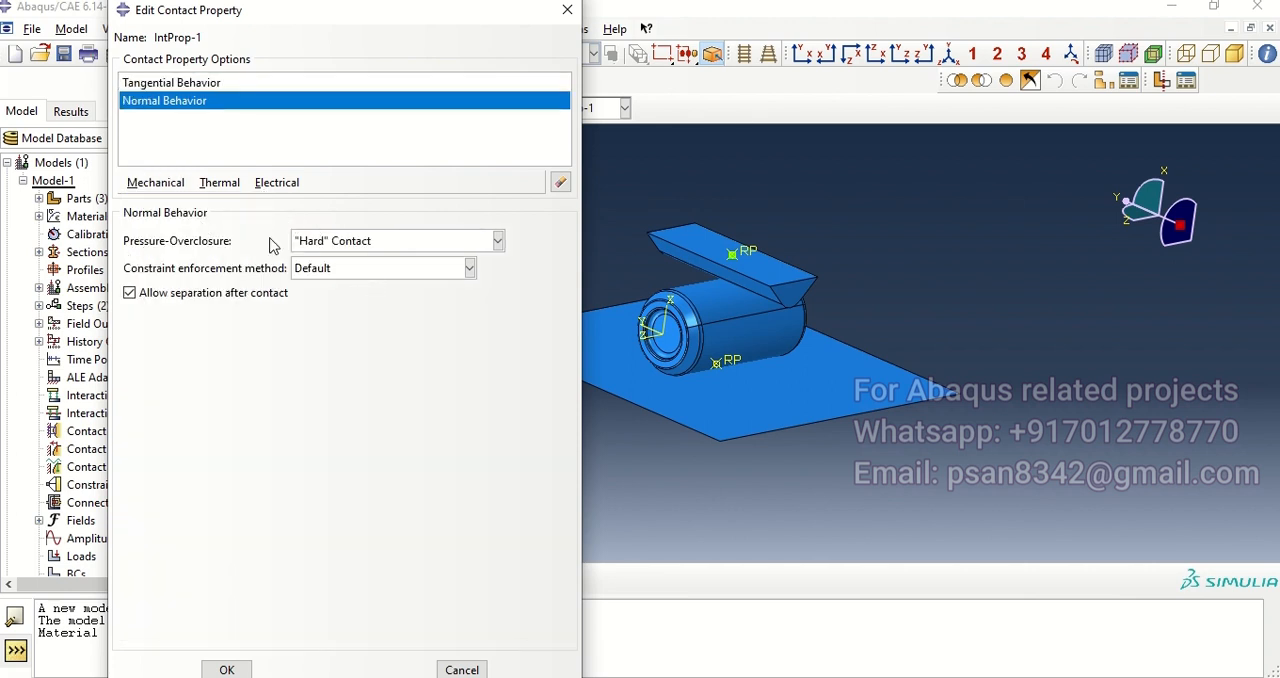
pyautogui.click(227, 668)
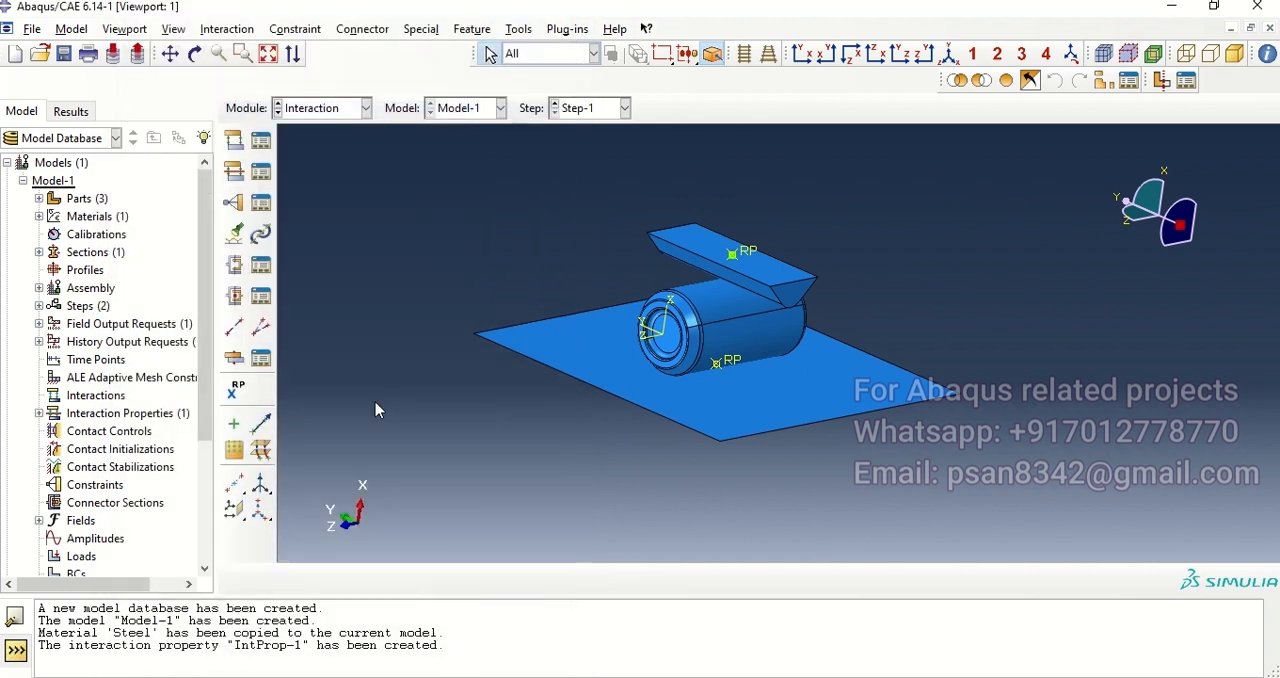
# Step: Create a General contact (Explicit) interaction in the Initial step, covering all with self, with IntProp-1 as the global property
pyautogui.click(234, 139)
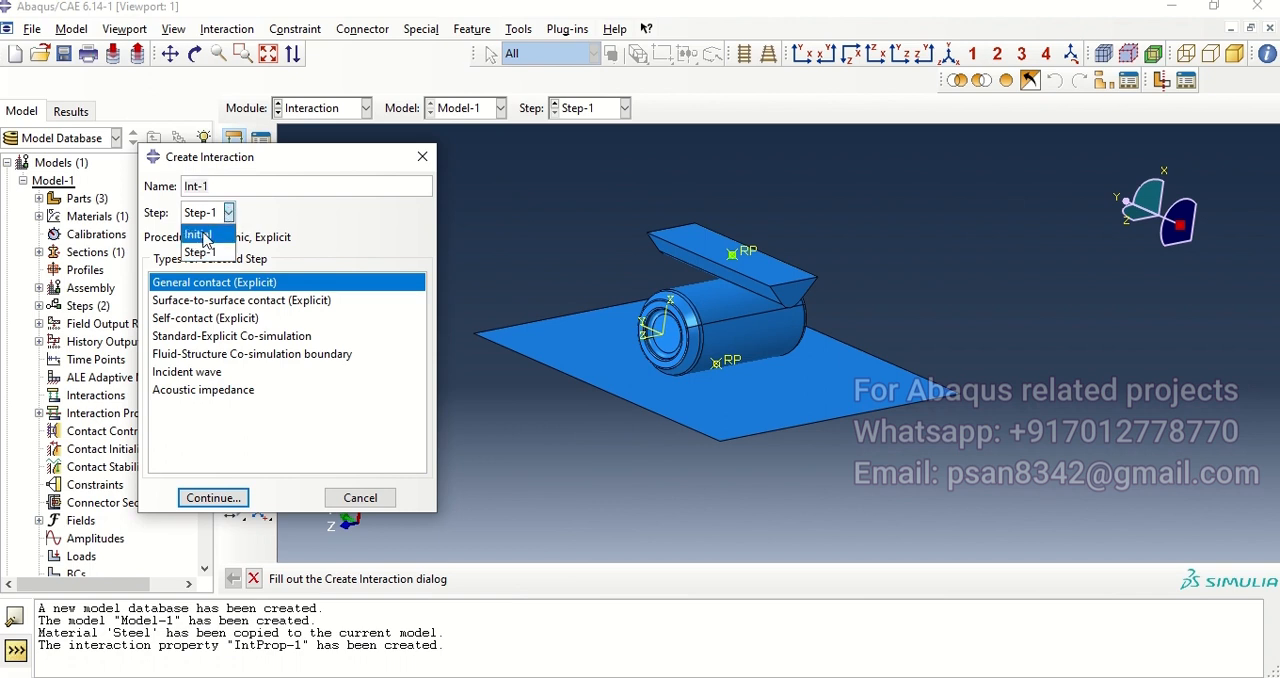
pyautogui.click(205, 234)
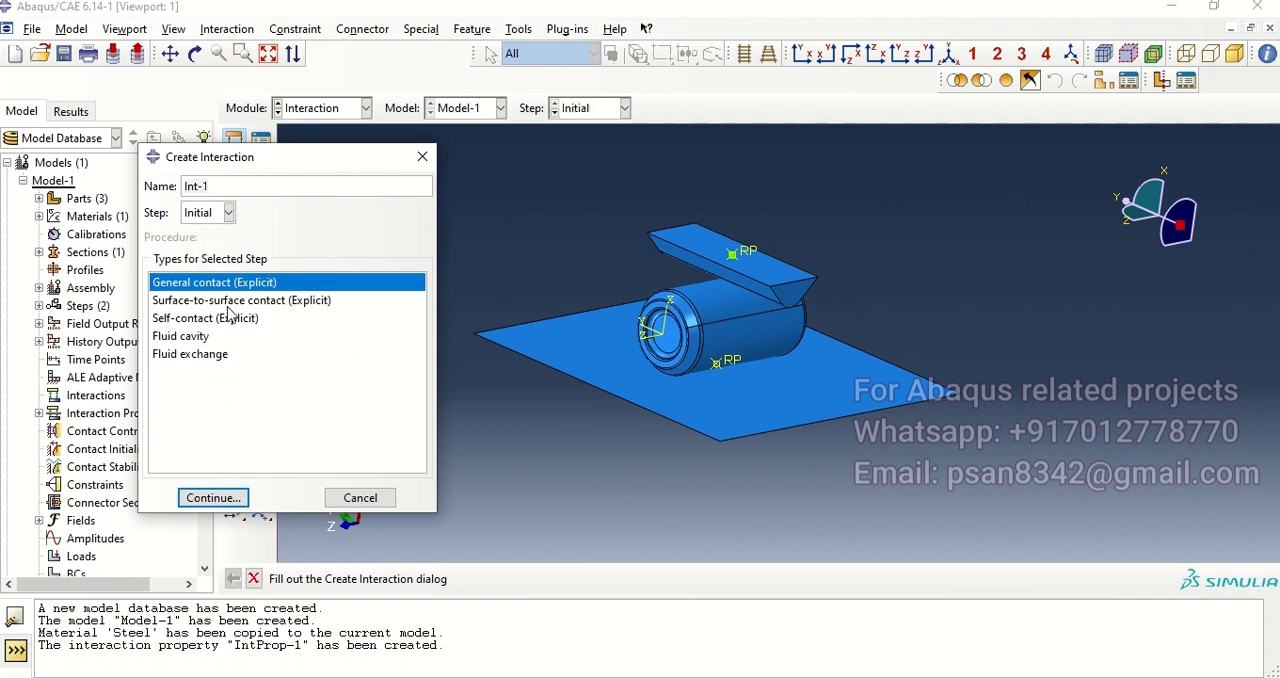
pyautogui.click(230, 303)
pyautogui.click(208, 289)
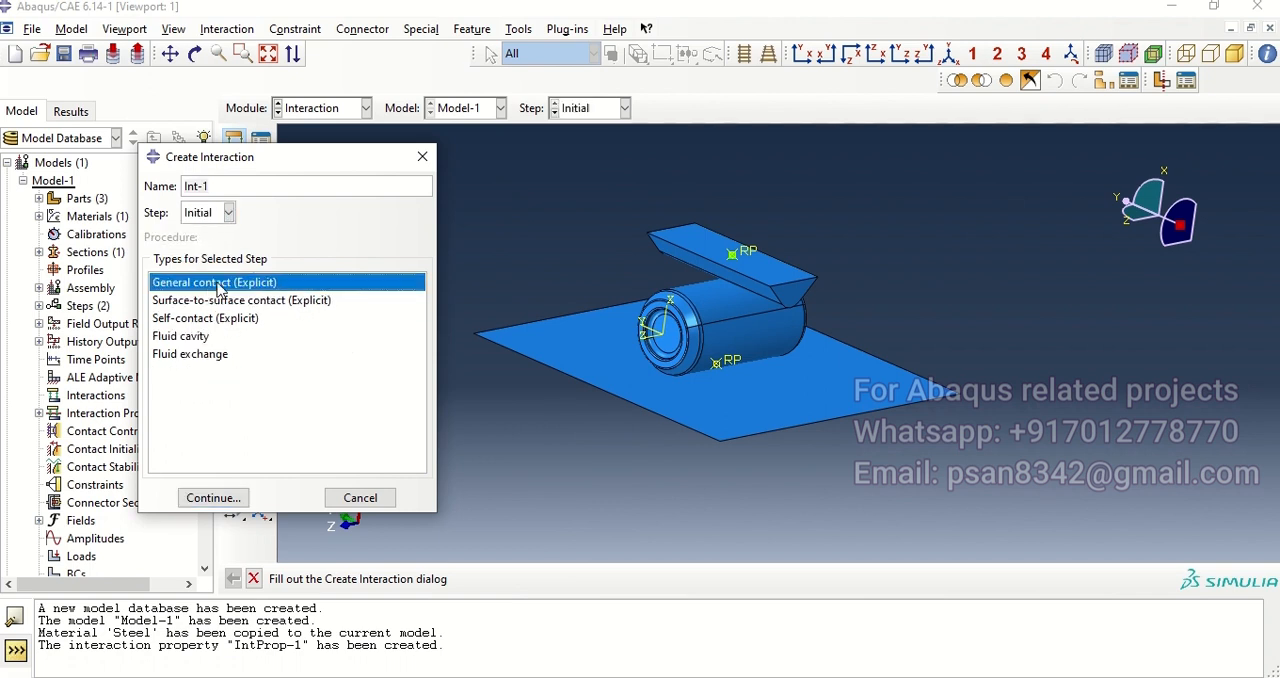
pyautogui.click(212, 497)
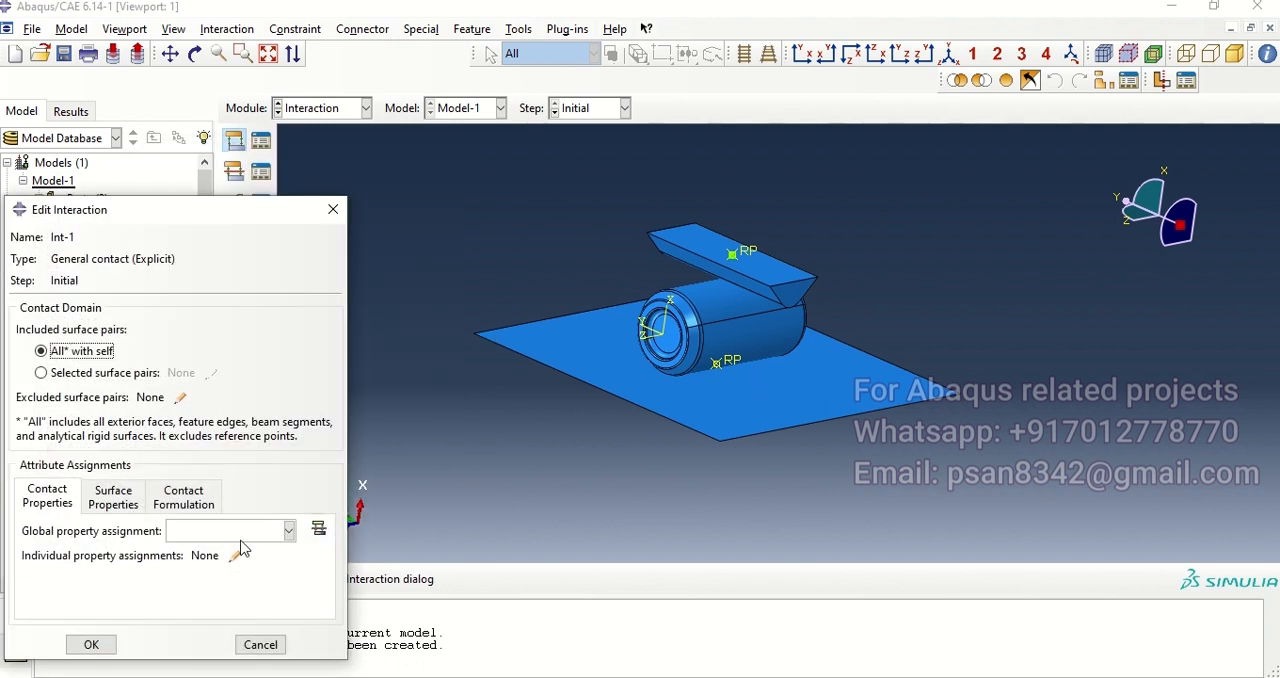
pyautogui.click(289, 531)
pyautogui.click(205, 548)
pyautogui.click(91, 644)
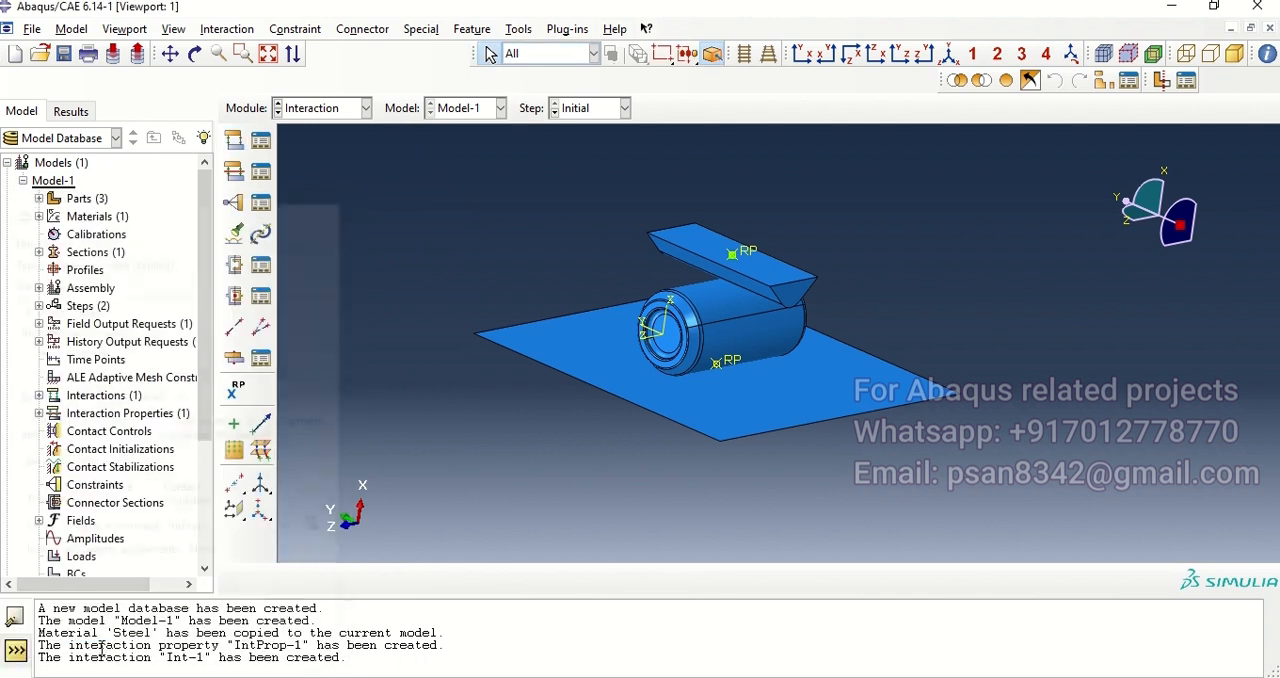
# Step: Start a Tie constraint and pick the base plate's brown side as the master surface
pyautogui.moveTo(798, 302)
pyautogui.keyDown('ctrl'); pyautogui.keyDown('alt'); pyautogui.mouseDown()
pyautogui.moveTo(766, 240)
pyautogui.moveTo(773, 297)
pyautogui.mouseUp(); pyautogui.keyUp('alt'); pyautogui.keyUp('ctrl')
pyautogui.scroll(-3, 773, 297)
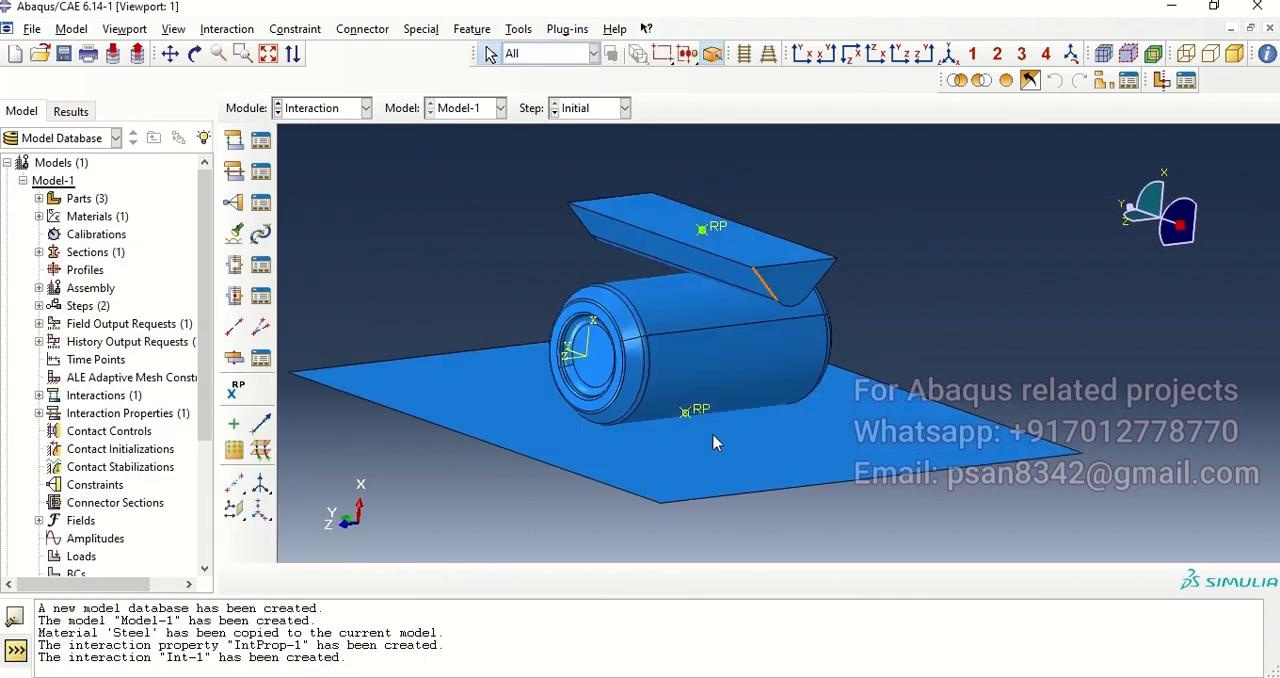
pyautogui.click(236, 207)
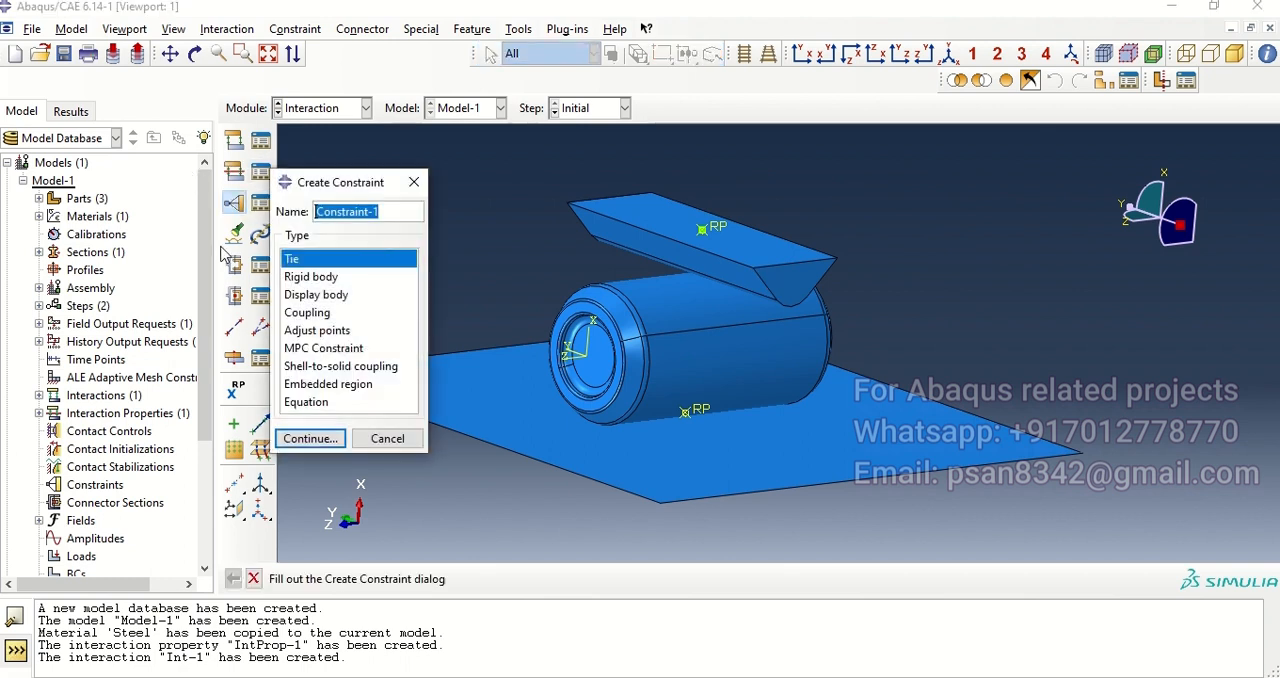
pyautogui.click(322, 440)
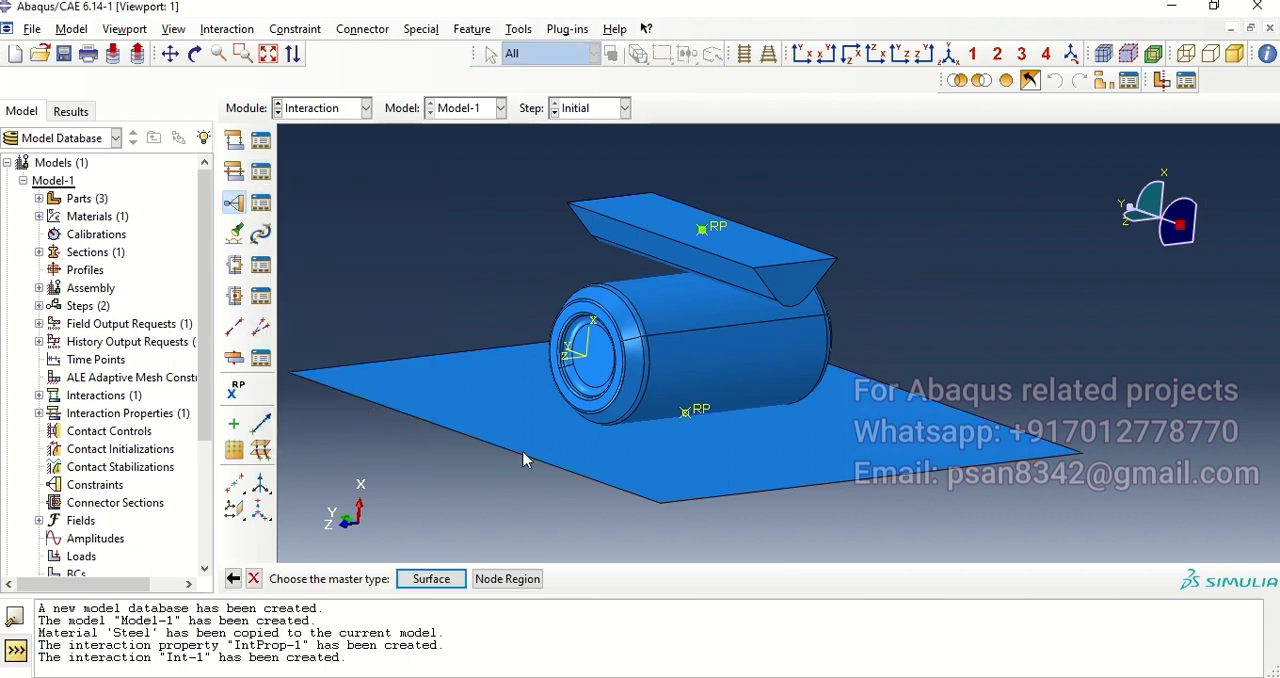
pyautogui.click(440, 580)
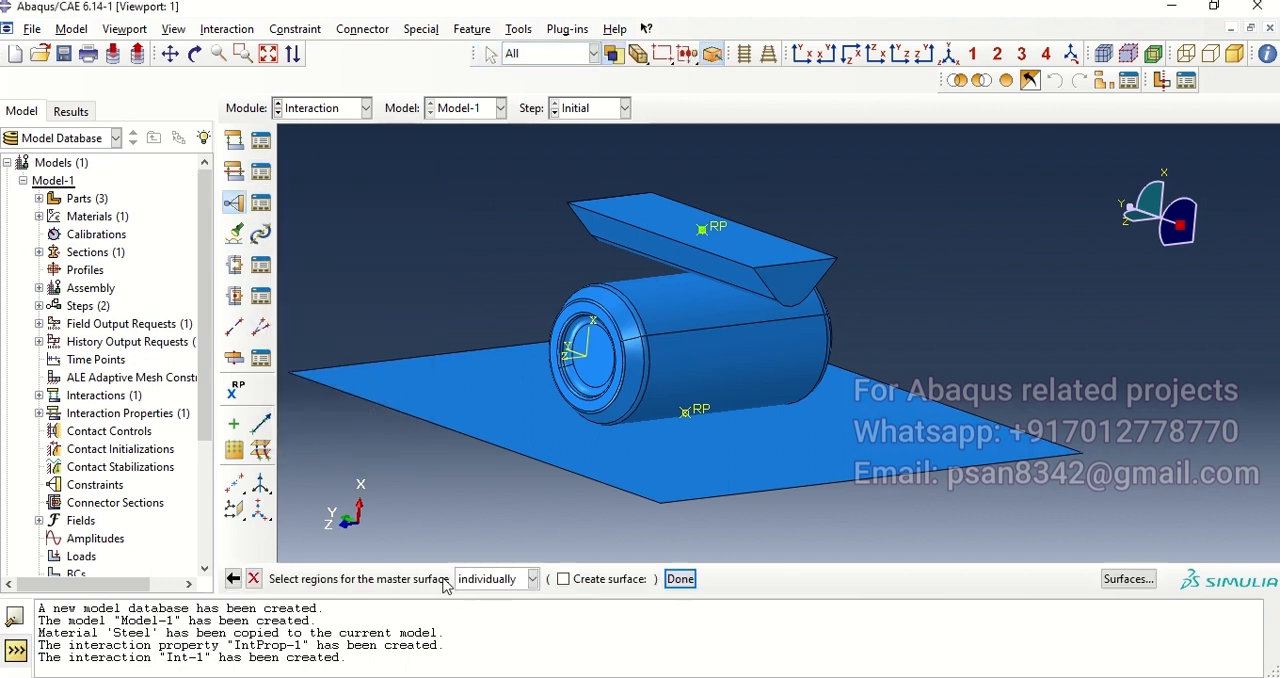
pyautogui.click(701, 382)
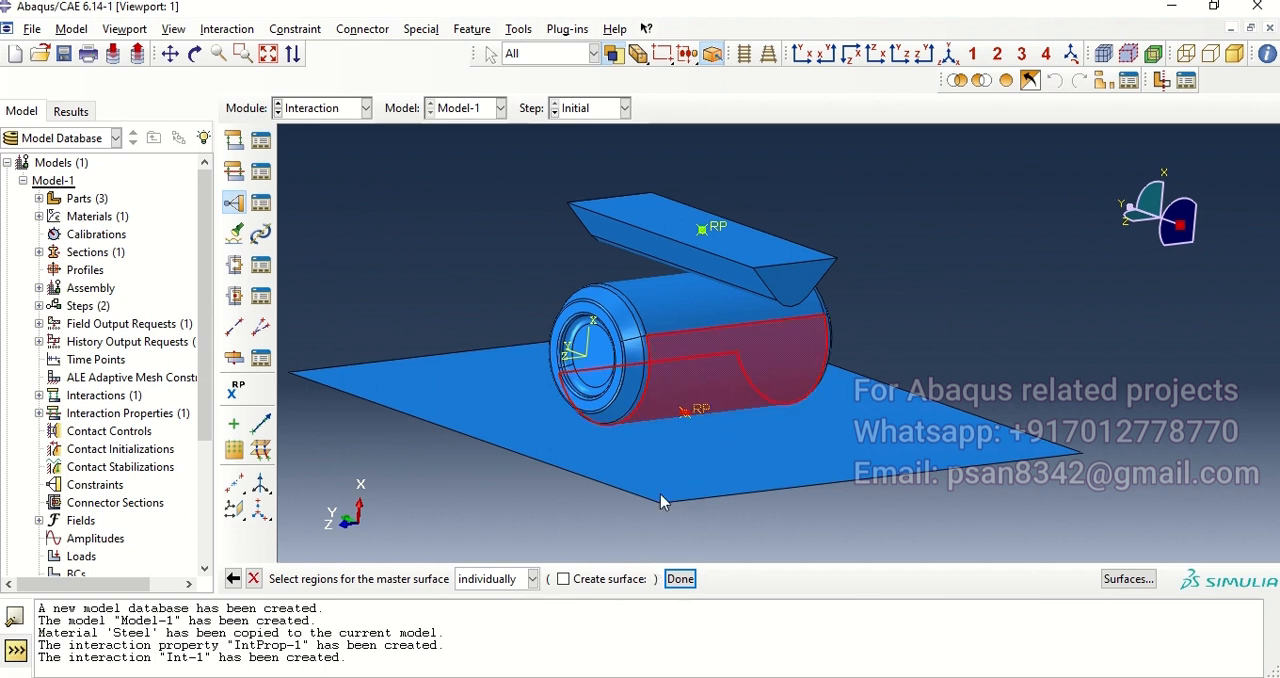
pyautogui.click(672, 462)
pyautogui.click(680, 579)
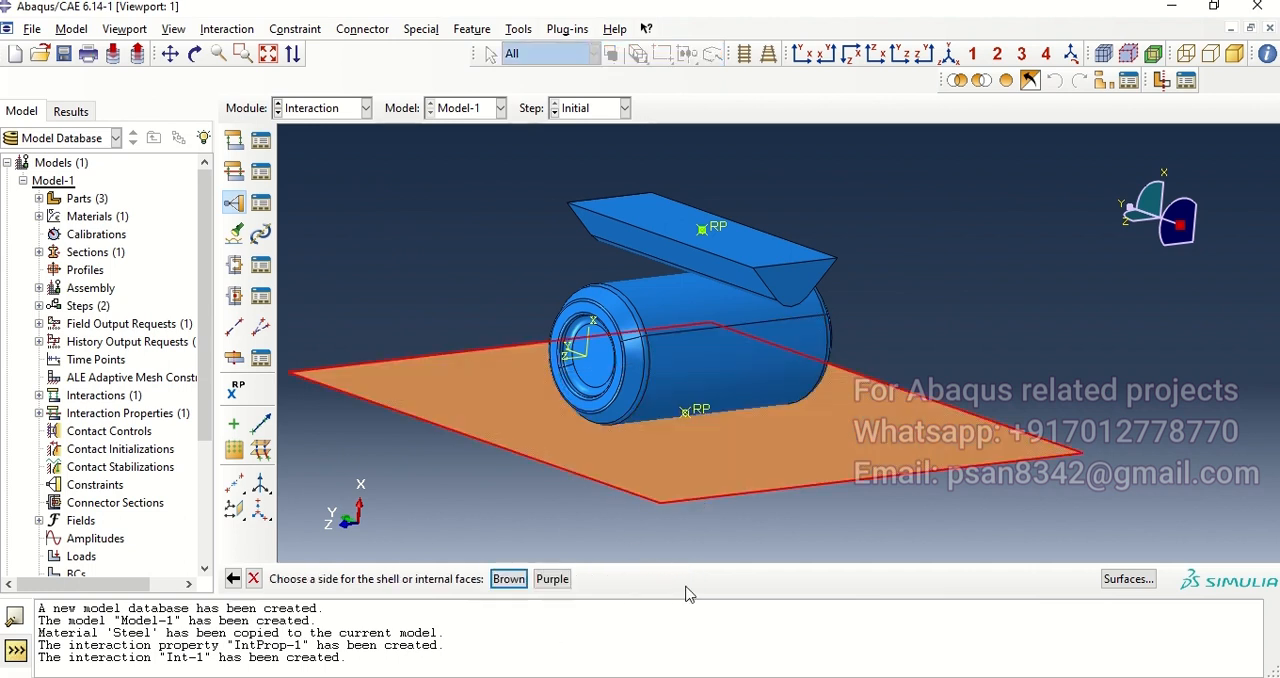
pyautogui.click(509, 579)
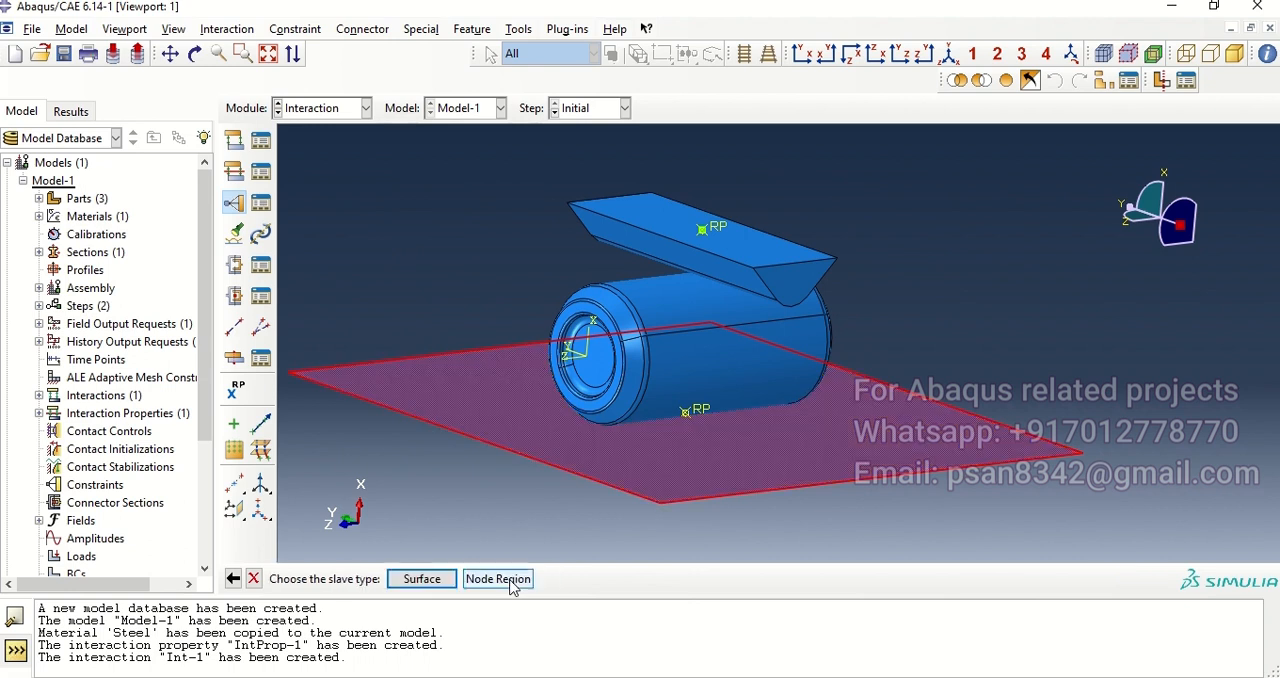
# Step: Assign the brown side of the can's lower body face as the slave surface and accept the tie with default settings
pyautogui.click(420, 579)
pyautogui.click(666, 403)
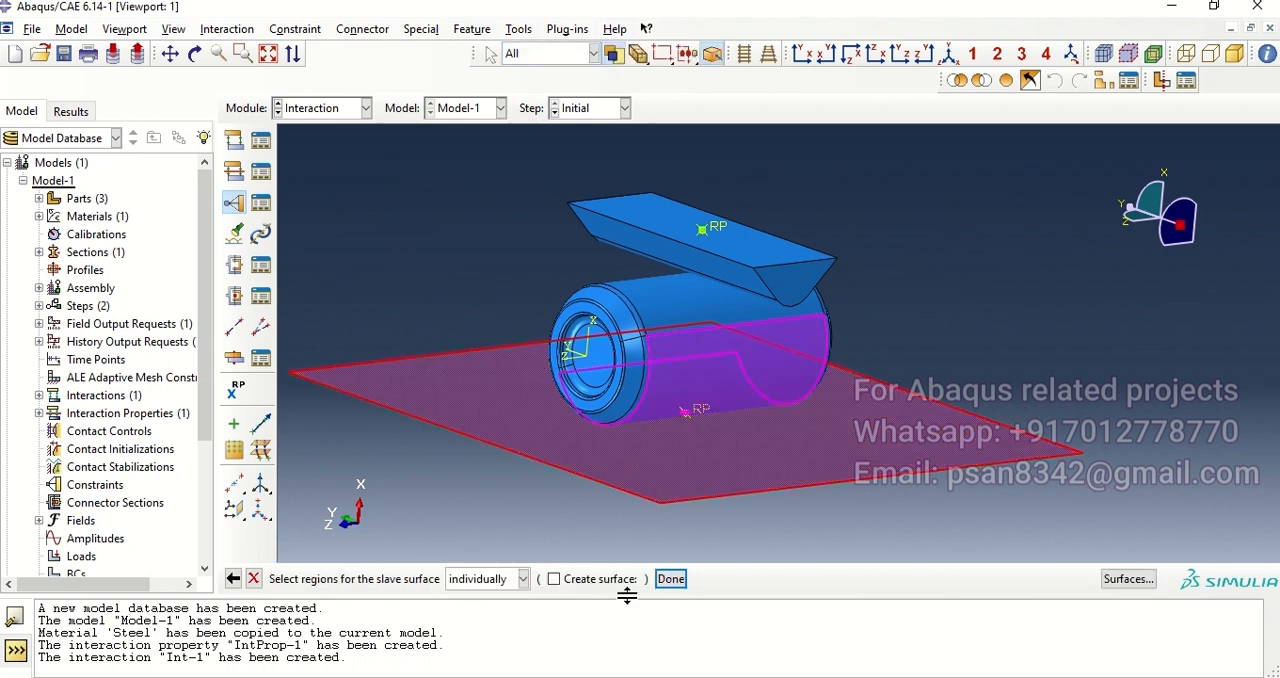
pyautogui.click(670, 579)
pyautogui.click(509, 579)
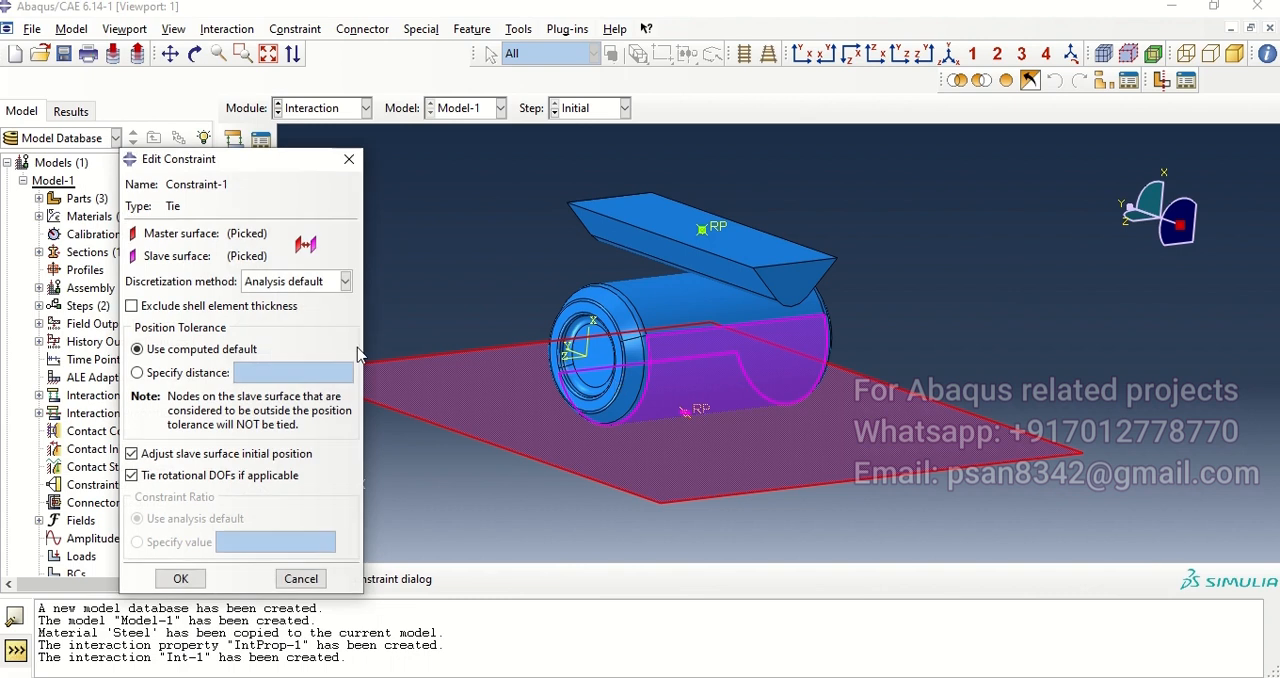
pyautogui.click(182, 569)
# Step: Start a second Tie constraint with the purple side of the crusher's angled and curved underside faces as the master surface
pyautogui.click(233, 203)
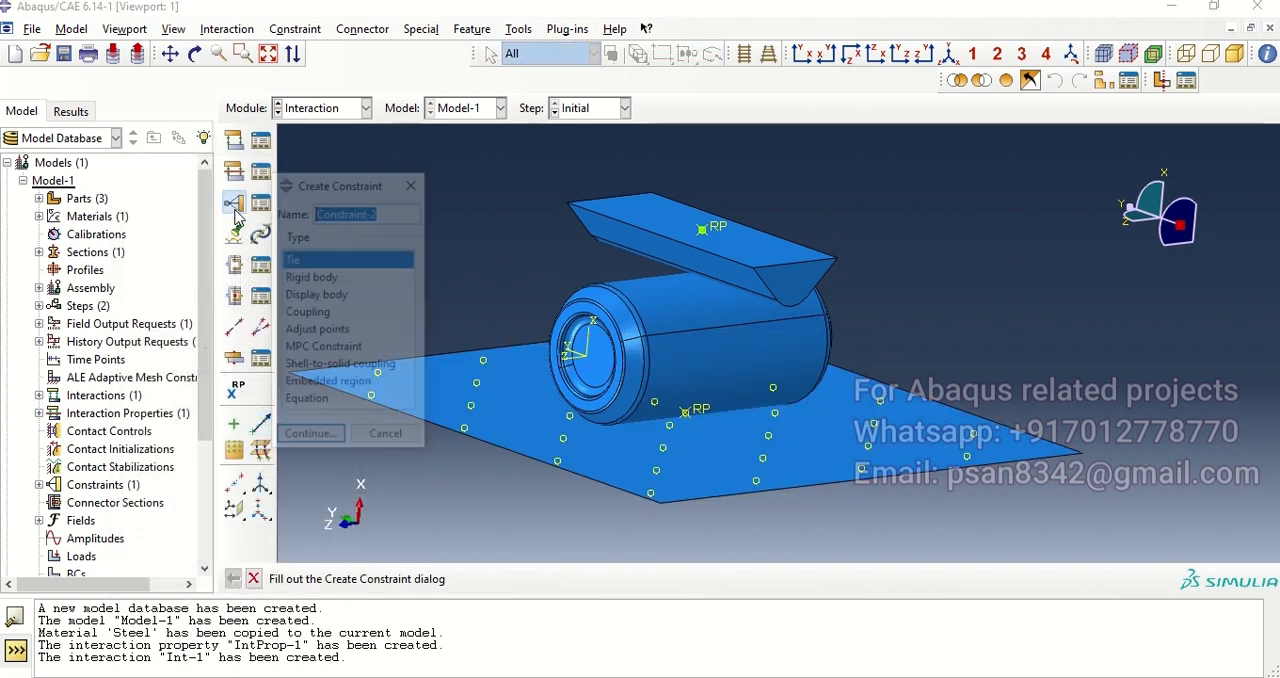
pyautogui.click(310, 439)
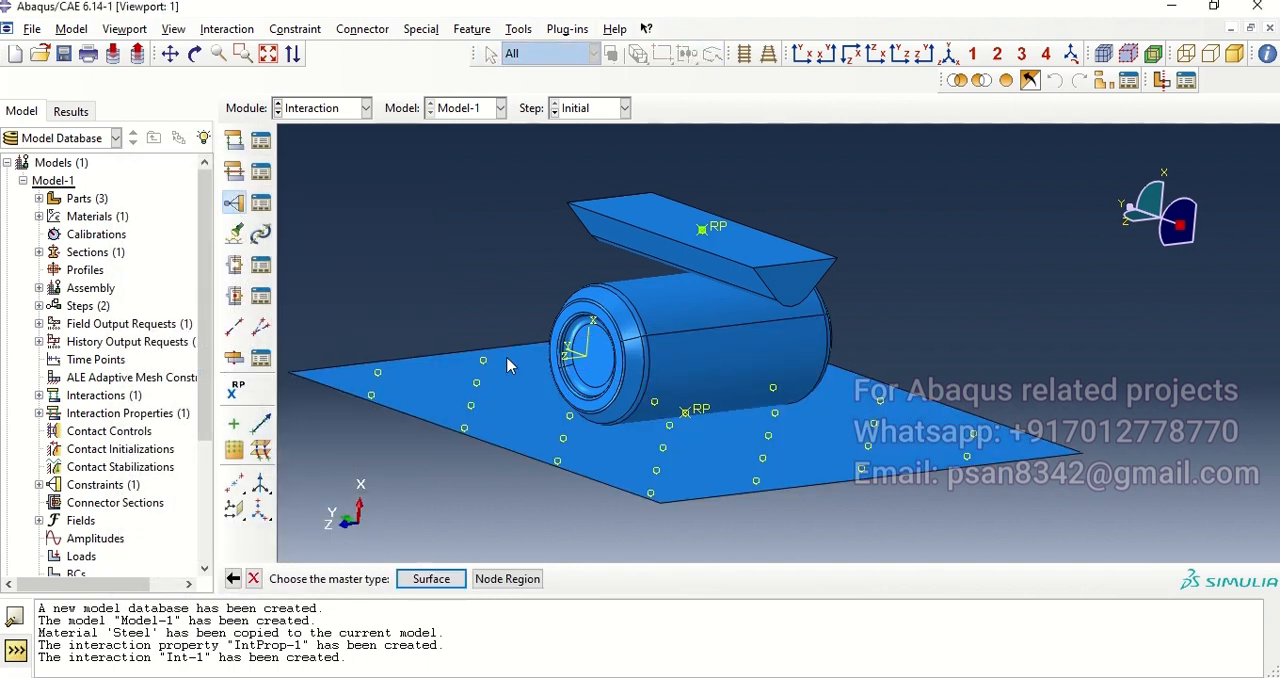
pyautogui.keyDown('ctrl'); pyautogui.keyDown('alt'); pyautogui.moveTo(803, 360); pyautogui.dragTo(774, 310); pyautogui.keyUp('alt'); pyautogui.keyUp('ctrl')
pyautogui.click(415, 577)
pyautogui.click(694, 255)
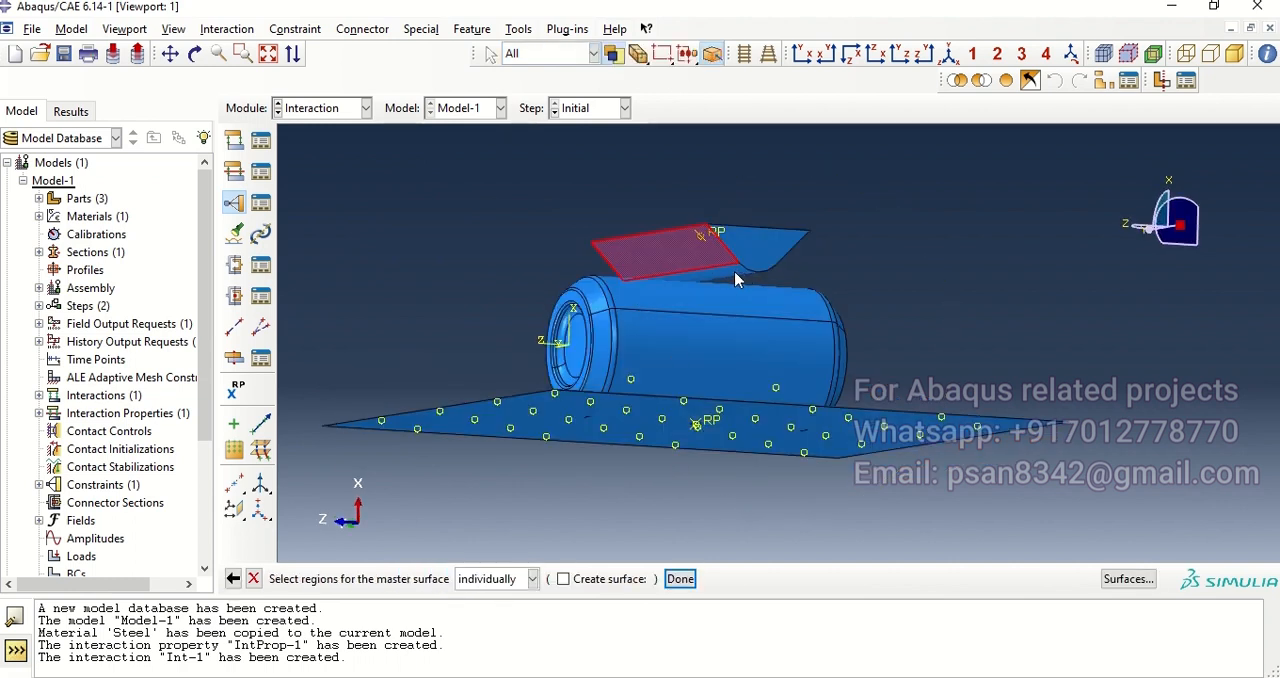
pyautogui.keyDown('ctrl'); pyautogui.keyDown('alt'); pyautogui.moveTo(776, 275); pyautogui.dragTo(725, 318); pyautogui.keyUp('alt'); pyautogui.keyUp('ctrl')
pyautogui.click(680, 579)
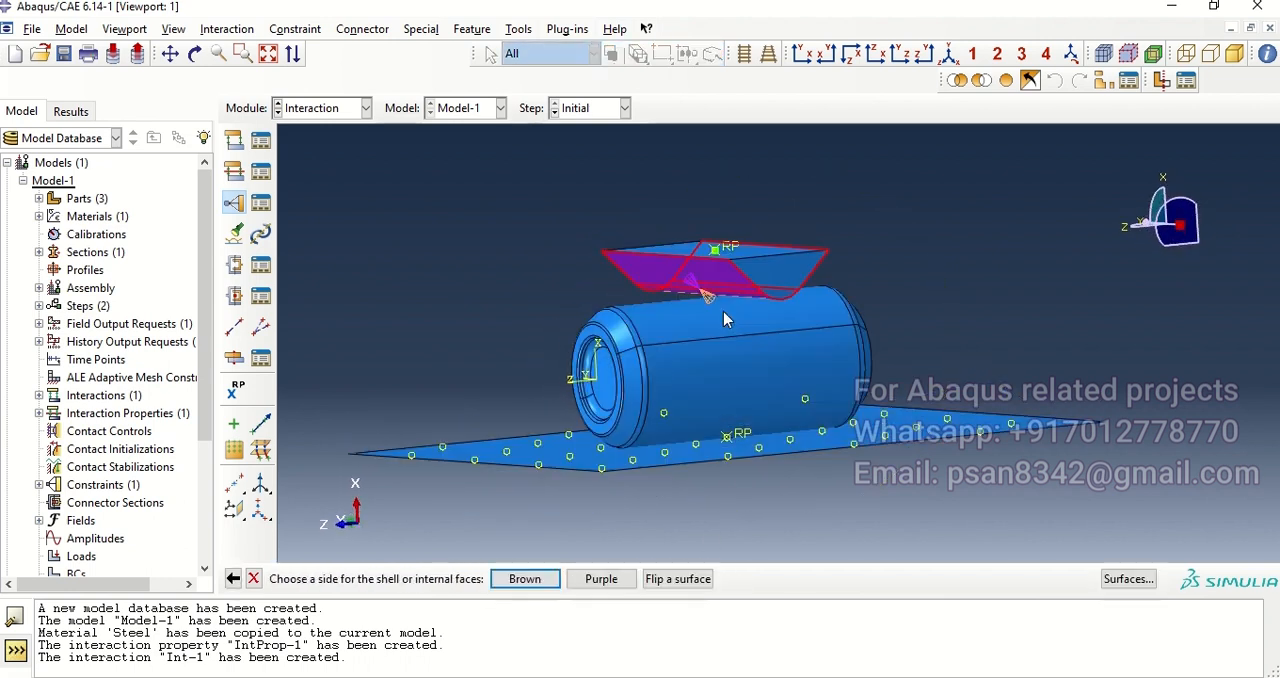
pyautogui.click(600, 579)
# Step: Assign the brown side of the can's upper body face as the slave surface and accept the second tie with default settings
pyautogui.keyDown('ctrl'); pyautogui.keyDown('alt'); pyautogui.moveTo(683, 355); pyautogui.dragTo(710, 362); pyautogui.keyUp('alt'); pyautogui.keyUp('ctrl')
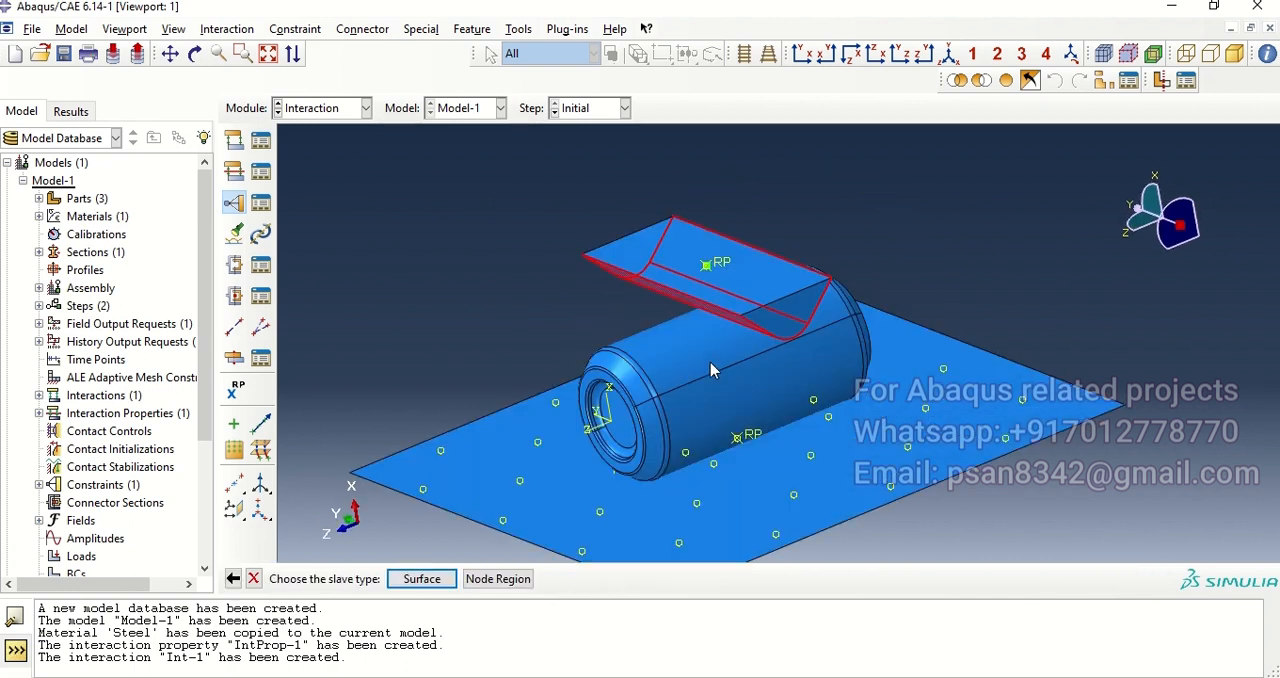
pyautogui.click(422, 579)
pyautogui.click(700, 330)
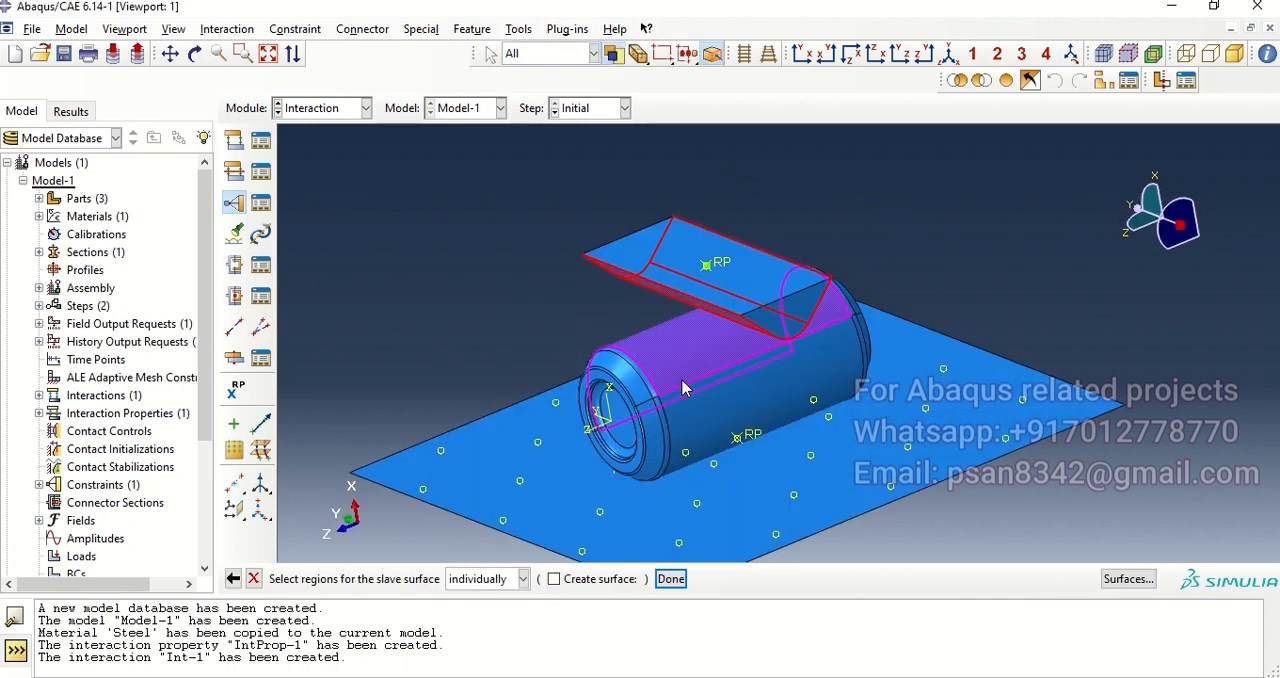
pyautogui.click(676, 580)
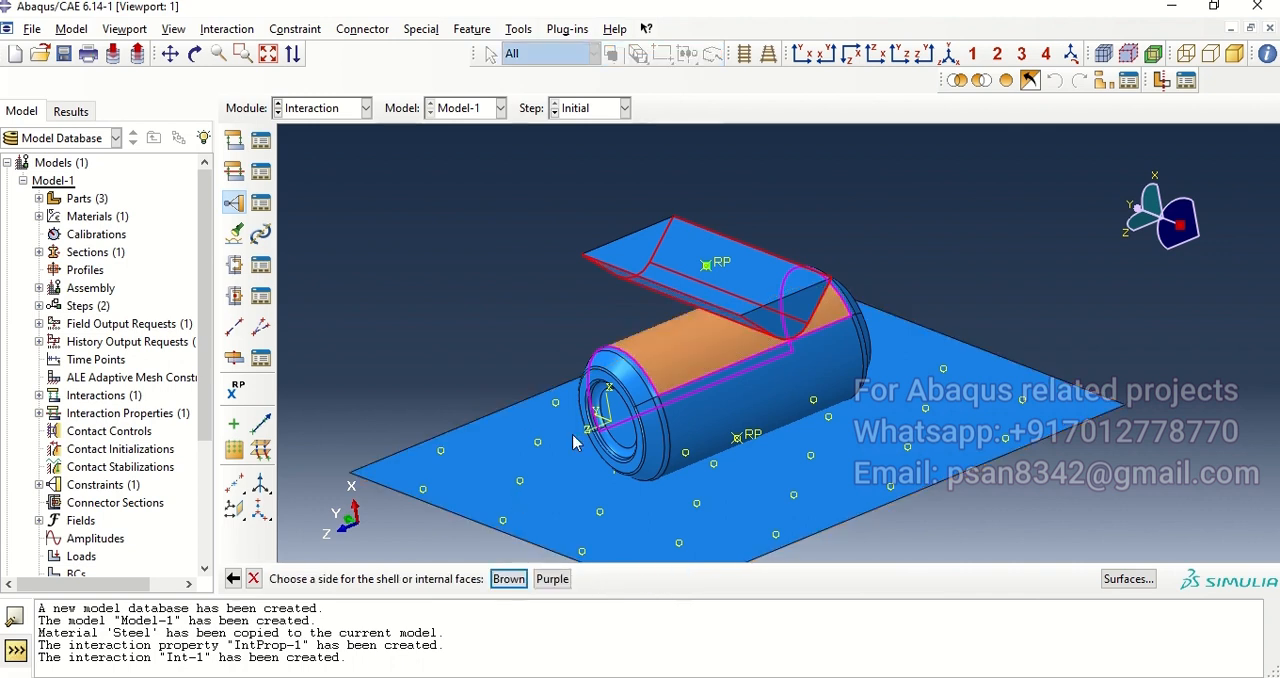
pyautogui.click(509, 579)
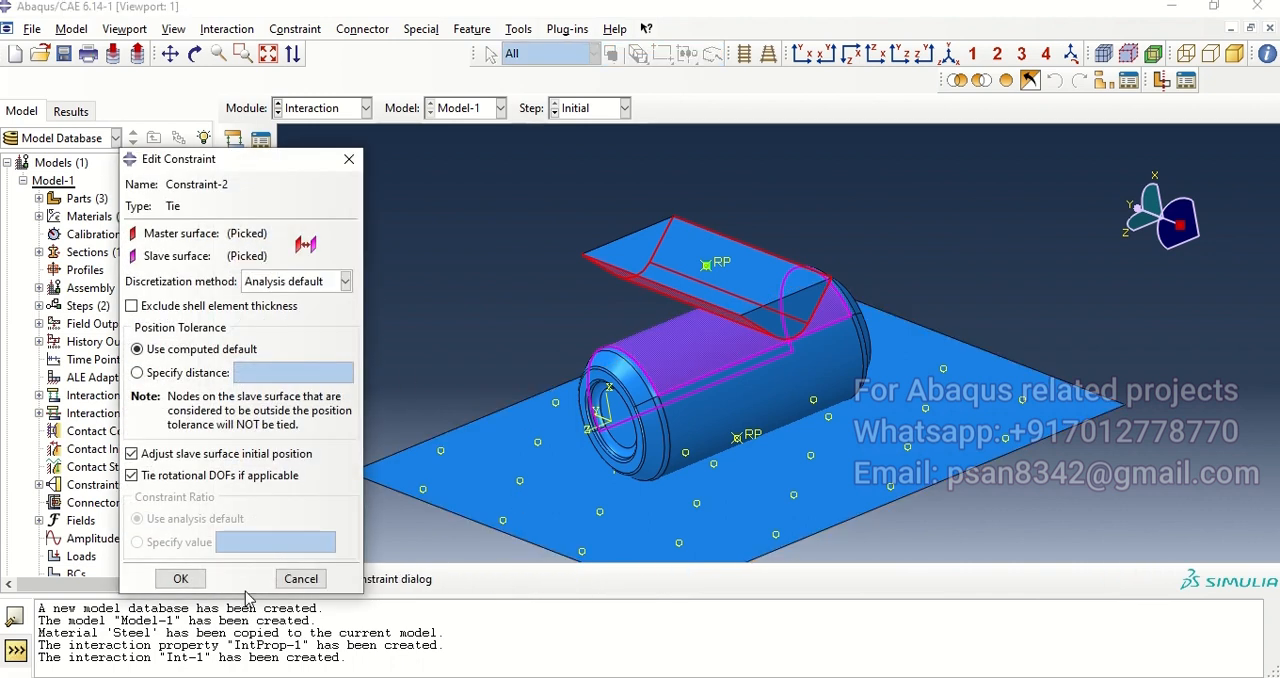
pyautogui.click(178, 576)
# Step: In the Load module, create an ENCASTRE boundary condition in the Initial step on the base plate's reference point
pyautogui.moveTo(741, 412)
pyautogui.keyDown('ctrl'); pyautogui.keyDown('alt'); pyautogui.mouseDown()
pyautogui.moveTo(631, 434)
pyautogui.moveTo(701, 392)
pyautogui.moveTo(692, 402)
pyautogui.mouseUp(); pyautogui.keyUp('alt'); pyautogui.keyUp('ctrl')
pyautogui.click(350, 108)
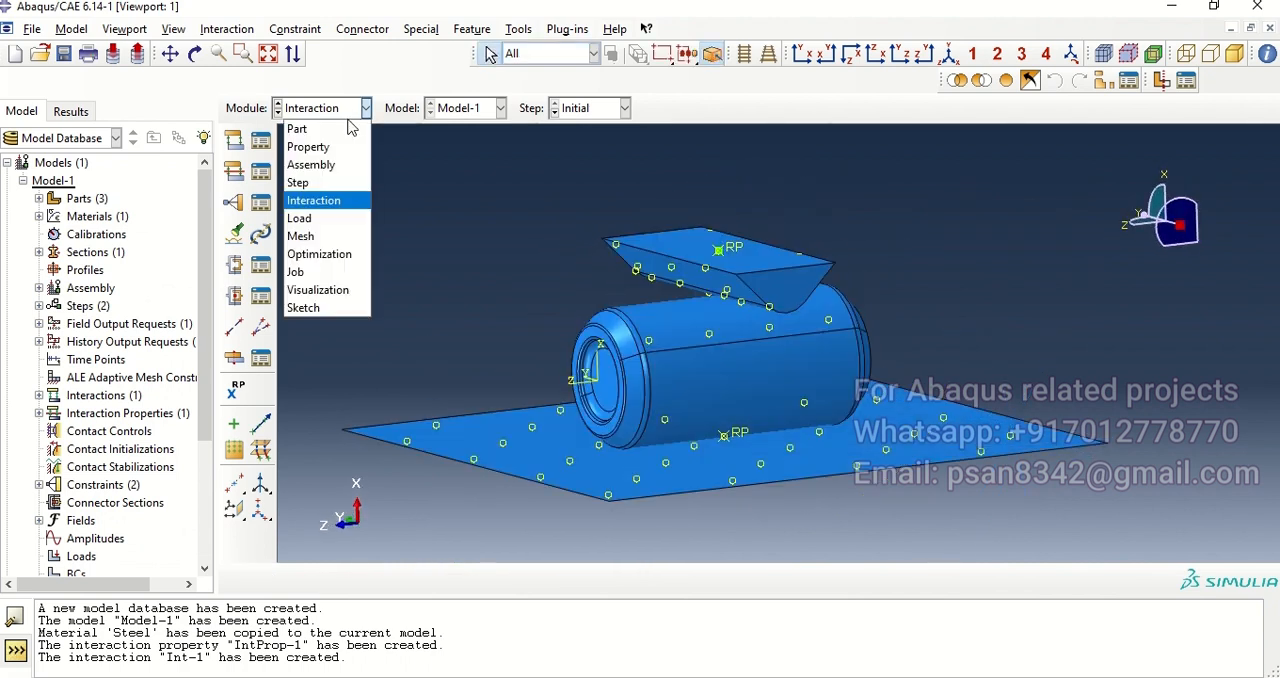
pyautogui.click(325, 214)
pyautogui.click(237, 172)
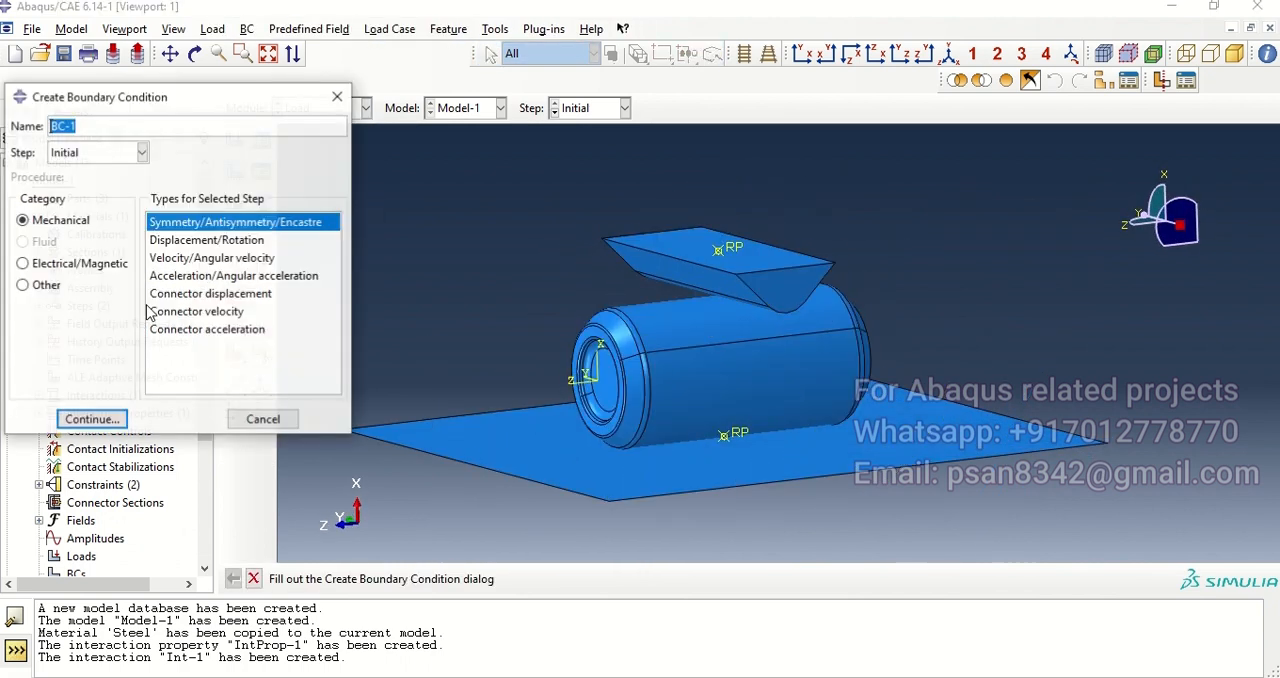
pyautogui.click(95, 152)
pyautogui.click(82, 175)
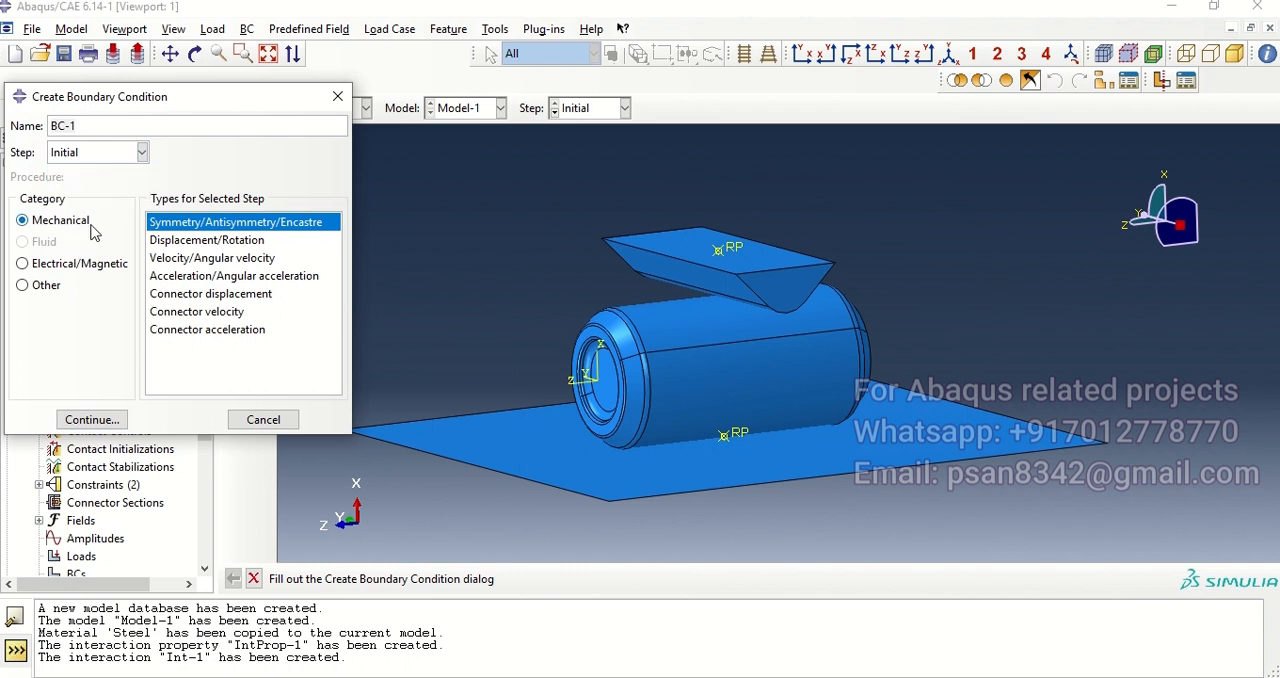
pyautogui.click(89, 419)
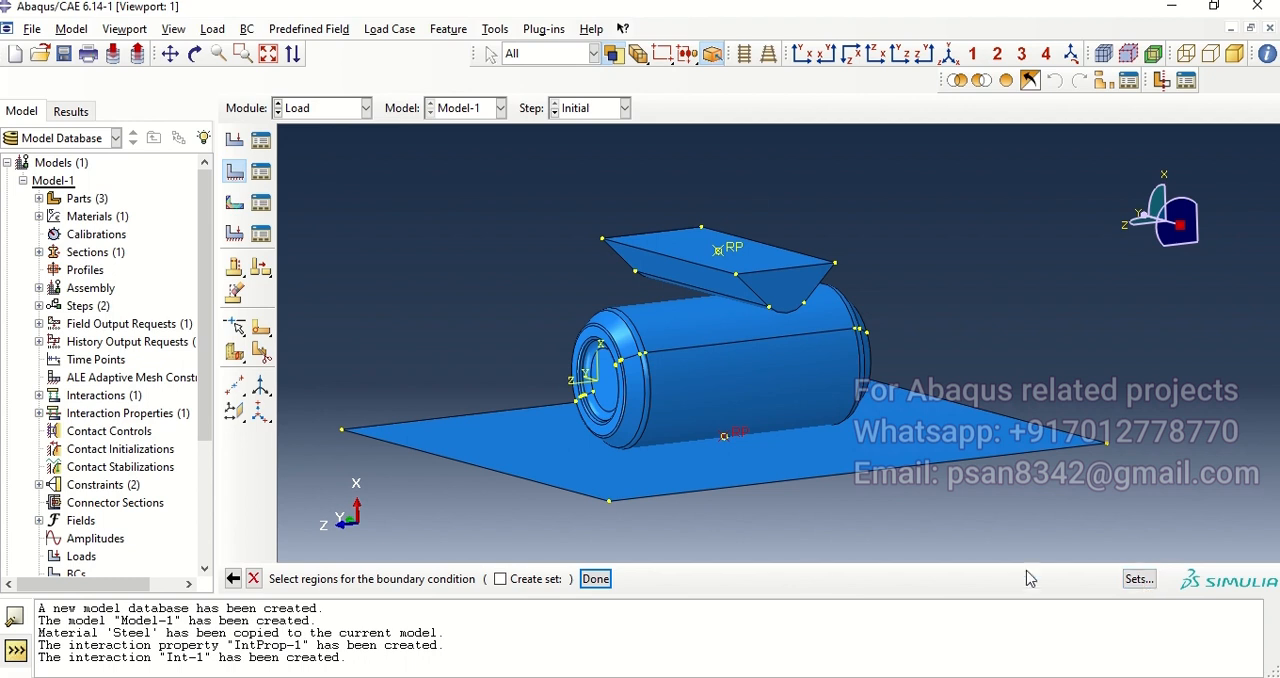
pyautogui.click(596, 579)
pyautogui.click(379, 468)
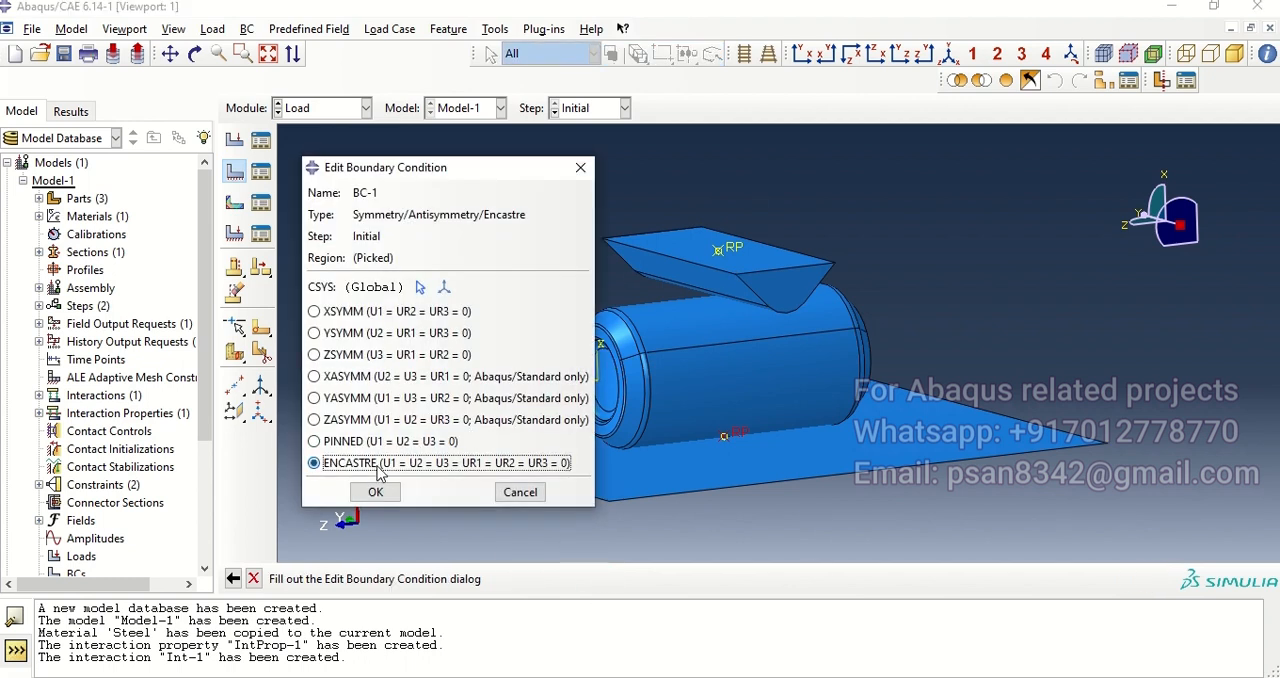
pyautogui.click(377, 491)
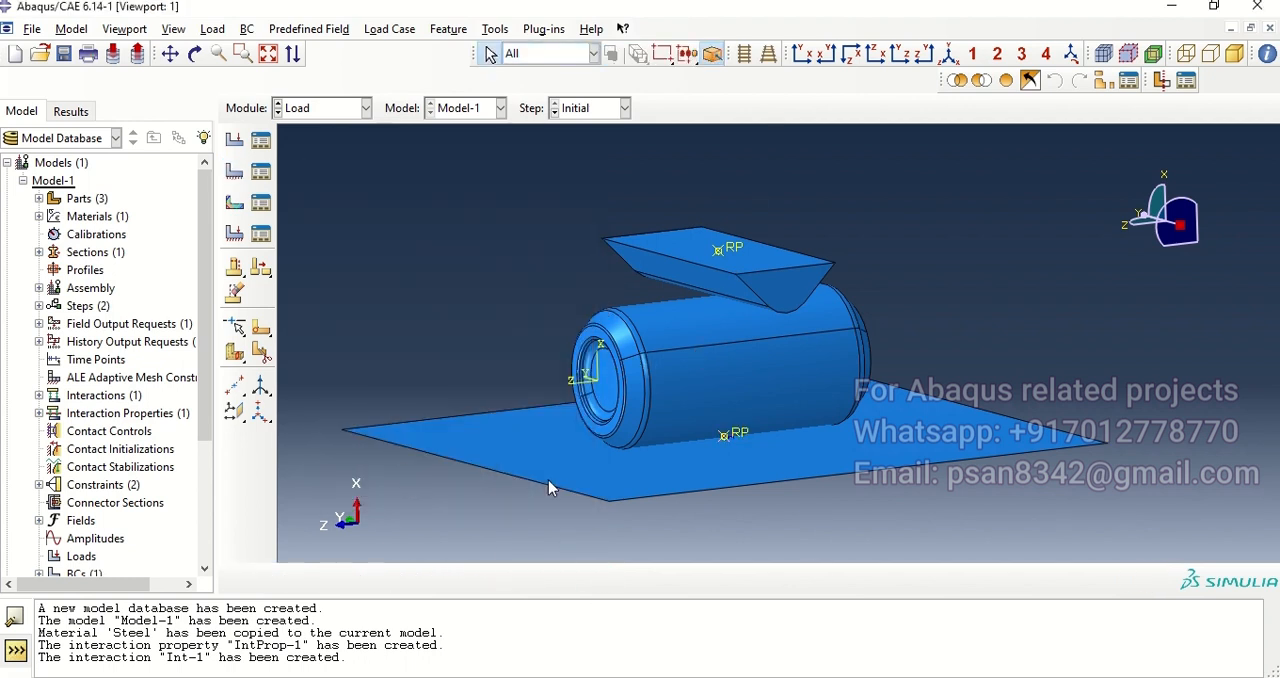
# Step: Start a Displacement/Rotation boundary condition in the Initial step on the crusher's reference point
pyautogui.click(234, 171)
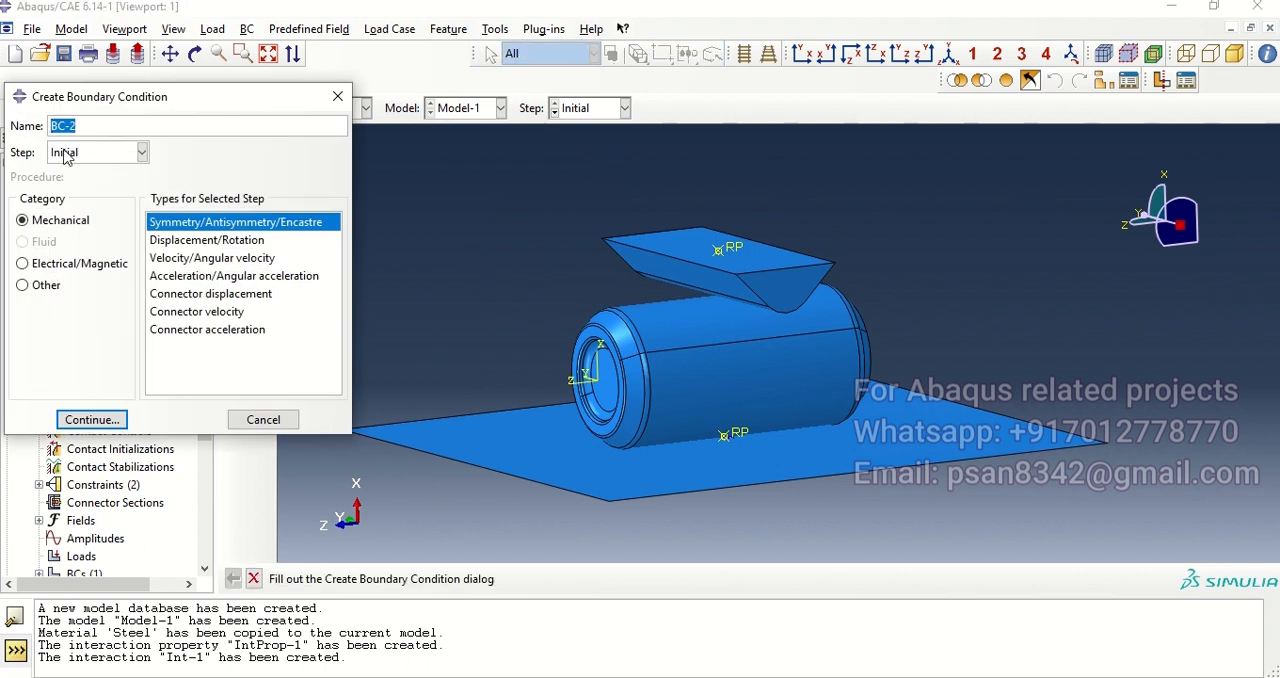
pyautogui.click(203, 241)
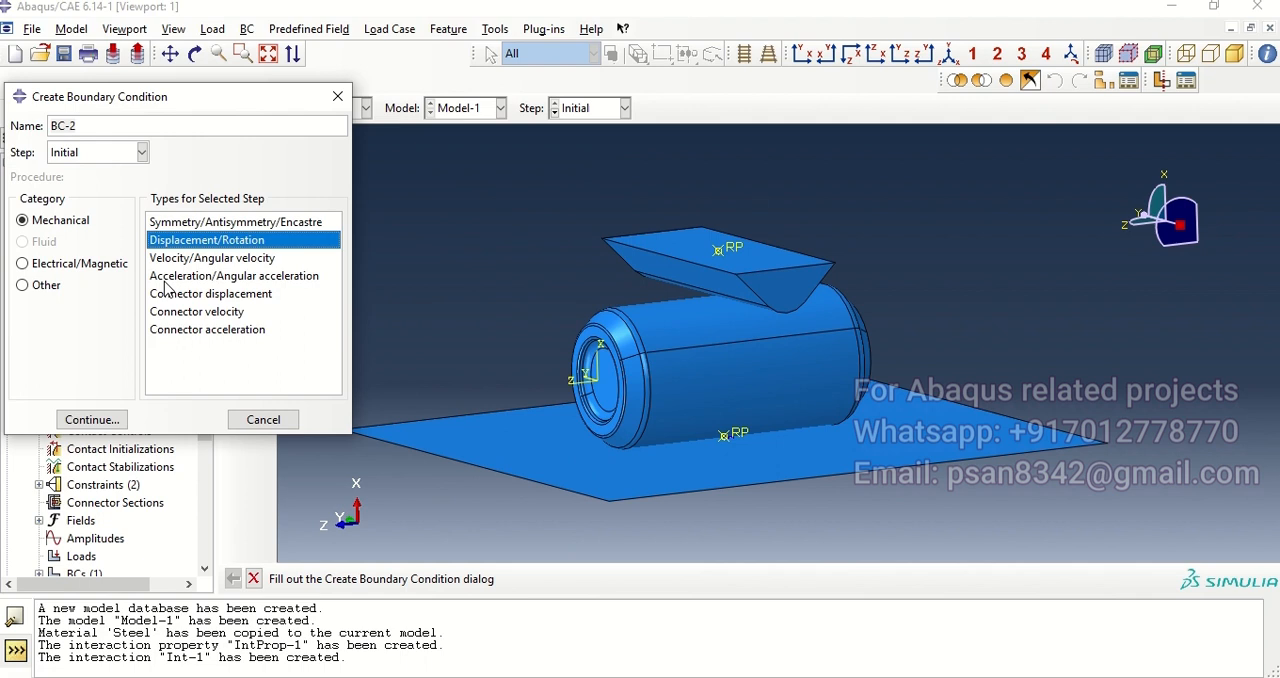
pyautogui.click(95, 419)
pyautogui.click(730, 255)
pyautogui.click(595, 579)
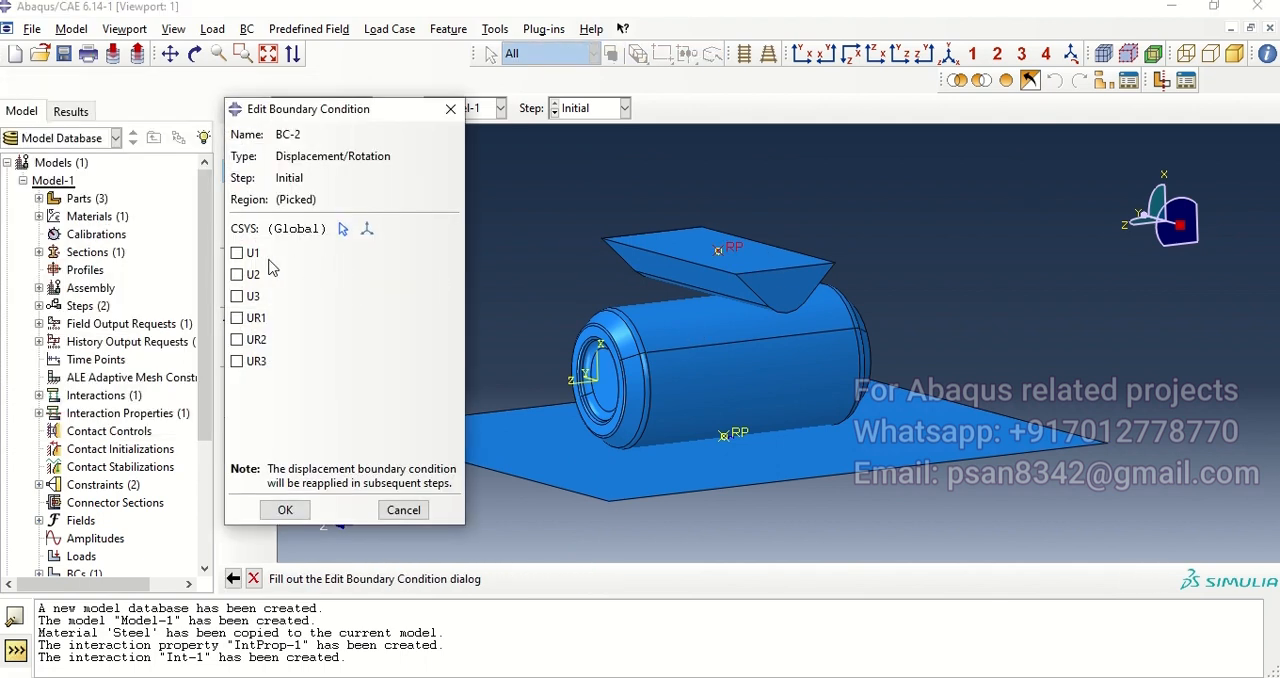
# Step: Constrain U1, U2, U3, UR1, UR2 and UR3 in the crusher's boundary condition and accept it
pyautogui.click(250, 255)
pyautogui.click(252, 275)
pyautogui.click(253, 297)
pyautogui.click(255, 318)
pyautogui.click(255, 340)
pyautogui.click(255, 360)
pyautogui.click(287, 510)
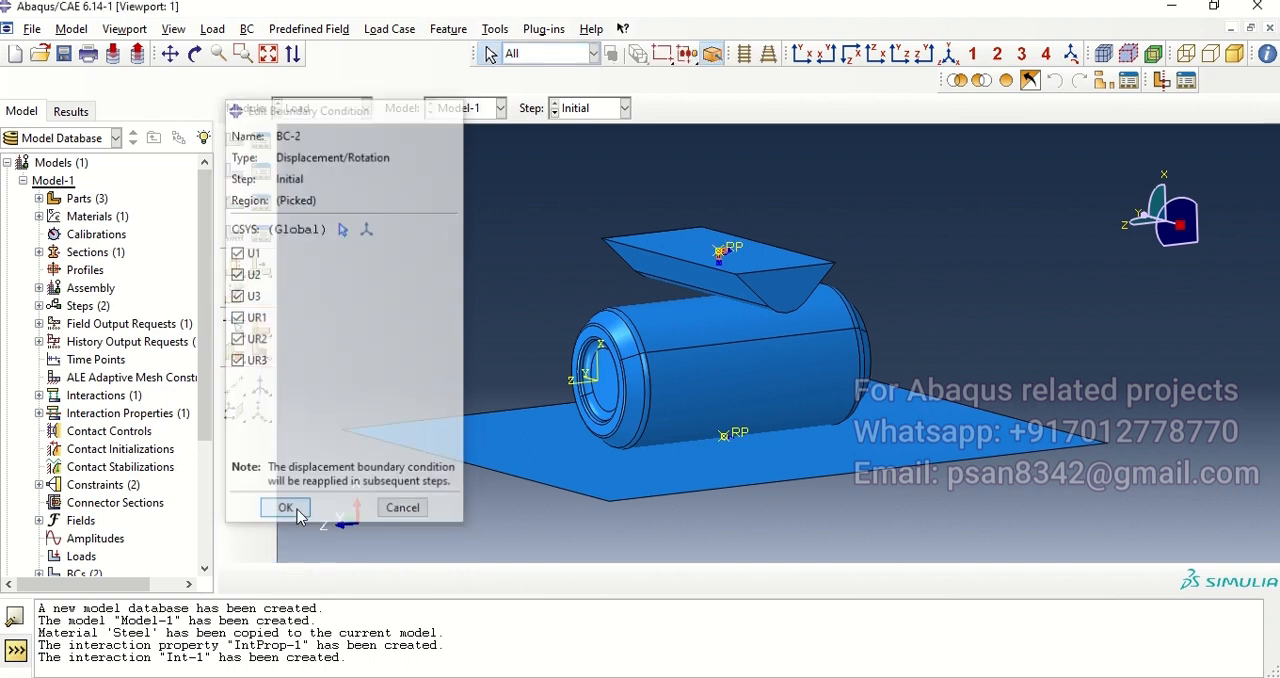
# Step: Edit the crusher's displacement boundary condition in Step-1 and set U1 to -71
pyautogui.moveTo(884, 292)
pyautogui.keyDown('ctrl'); pyautogui.keyDown('alt'); pyautogui.mouseDown()
pyautogui.moveTo(867, 298)
pyautogui.moveTo(885, 305)
pyautogui.mouseUp(); pyautogui.keyUp('alt'); pyautogui.keyUp('ctrl')
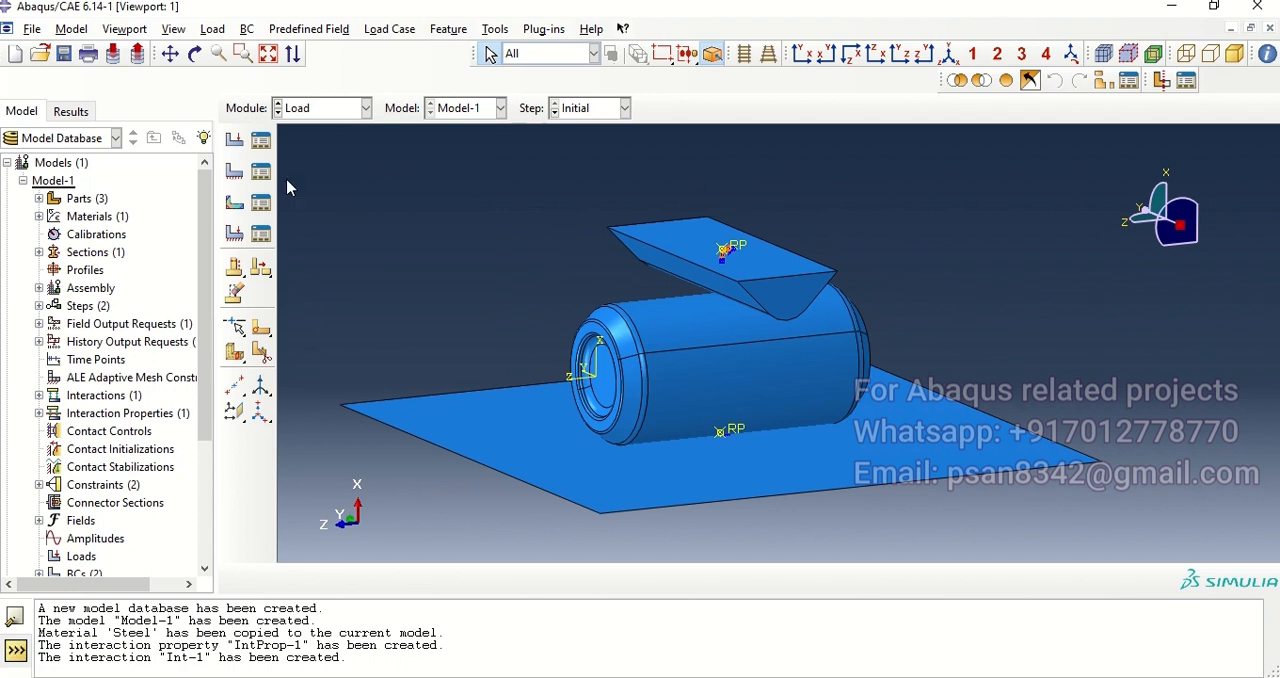
pyautogui.click(260, 171)
pyautogui.click(327, 235)
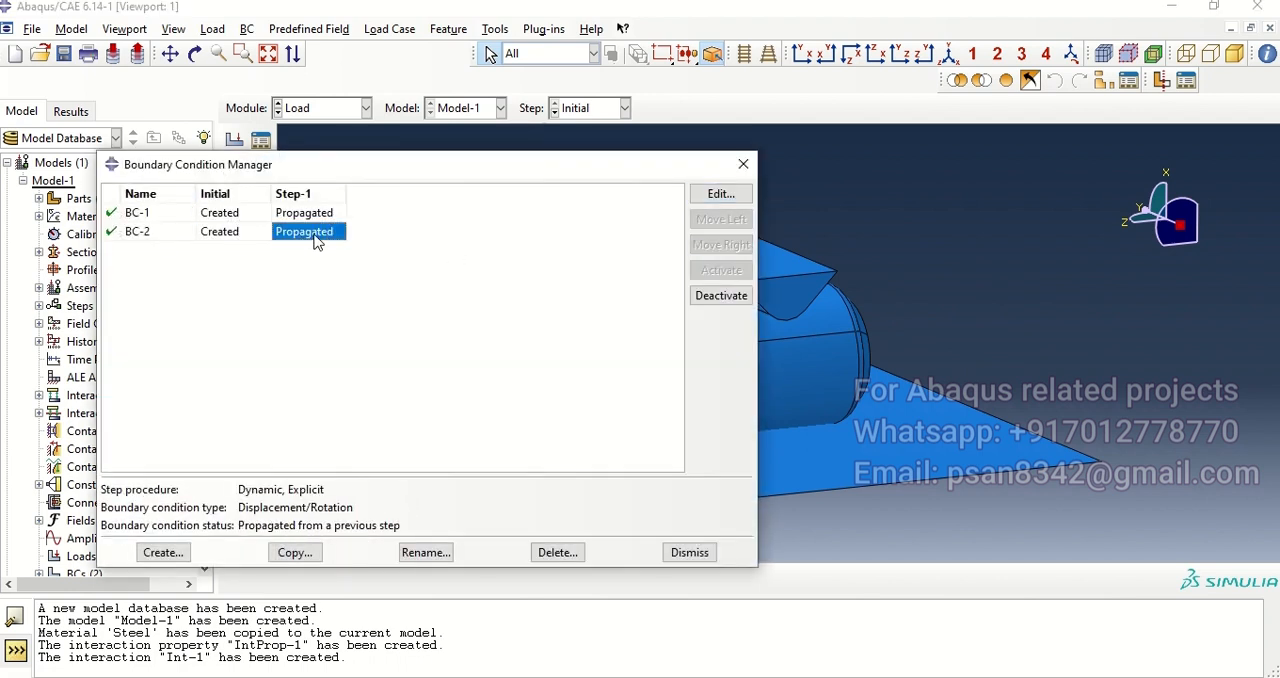
pyautogui.click(716, 194)
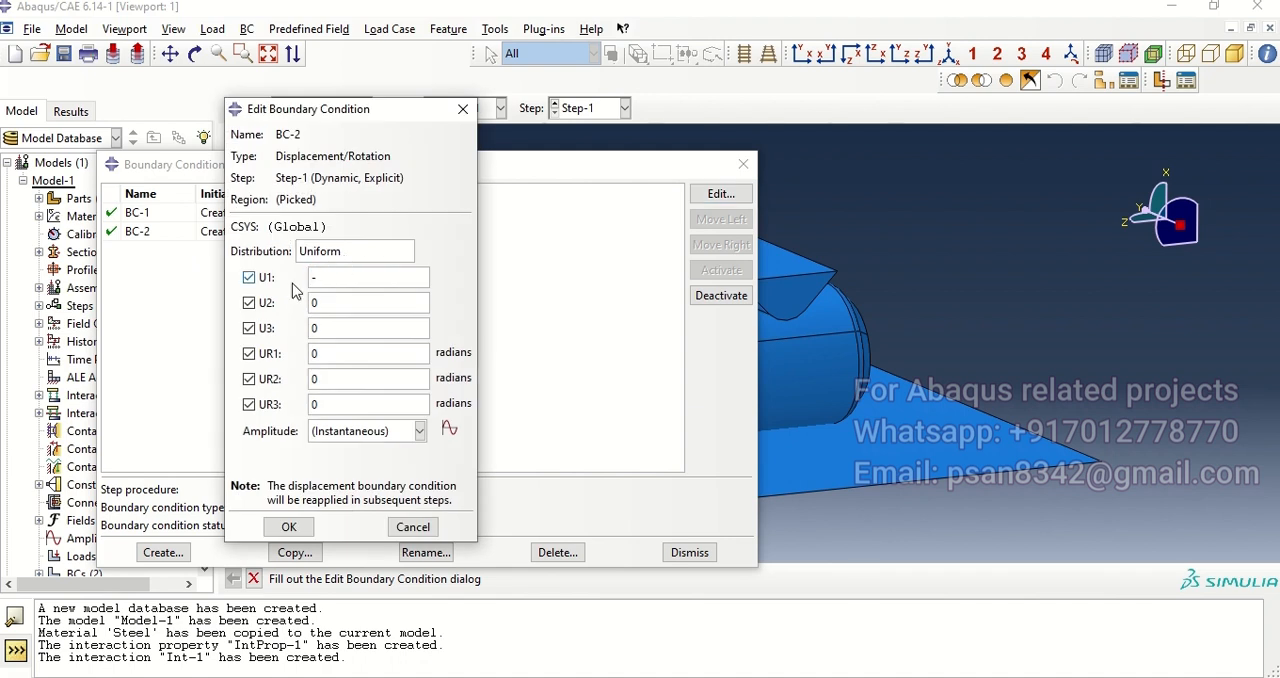
pyautogui.write('-71')
# Step: Create tabular amplitude Amp-1 on step time, with amplitude 0 at time 0 and 1 at time 0.01
pyautogui.click(448, 429)
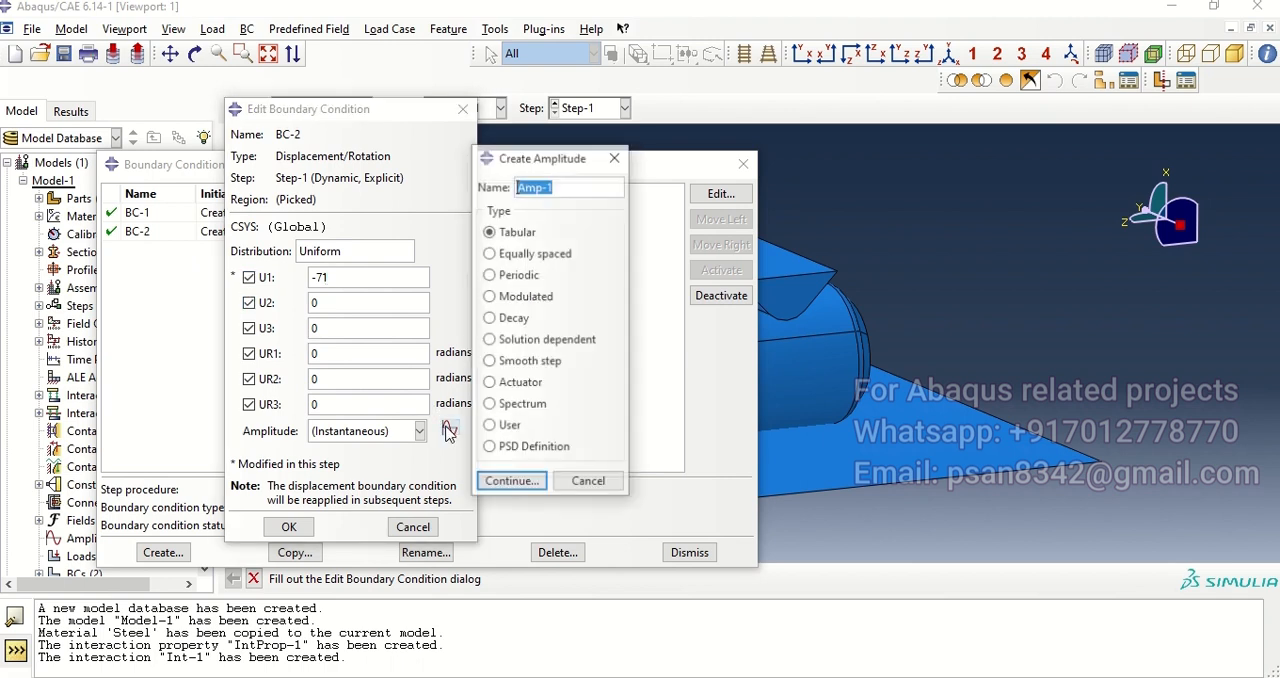
pyautogui.click(528, 481)
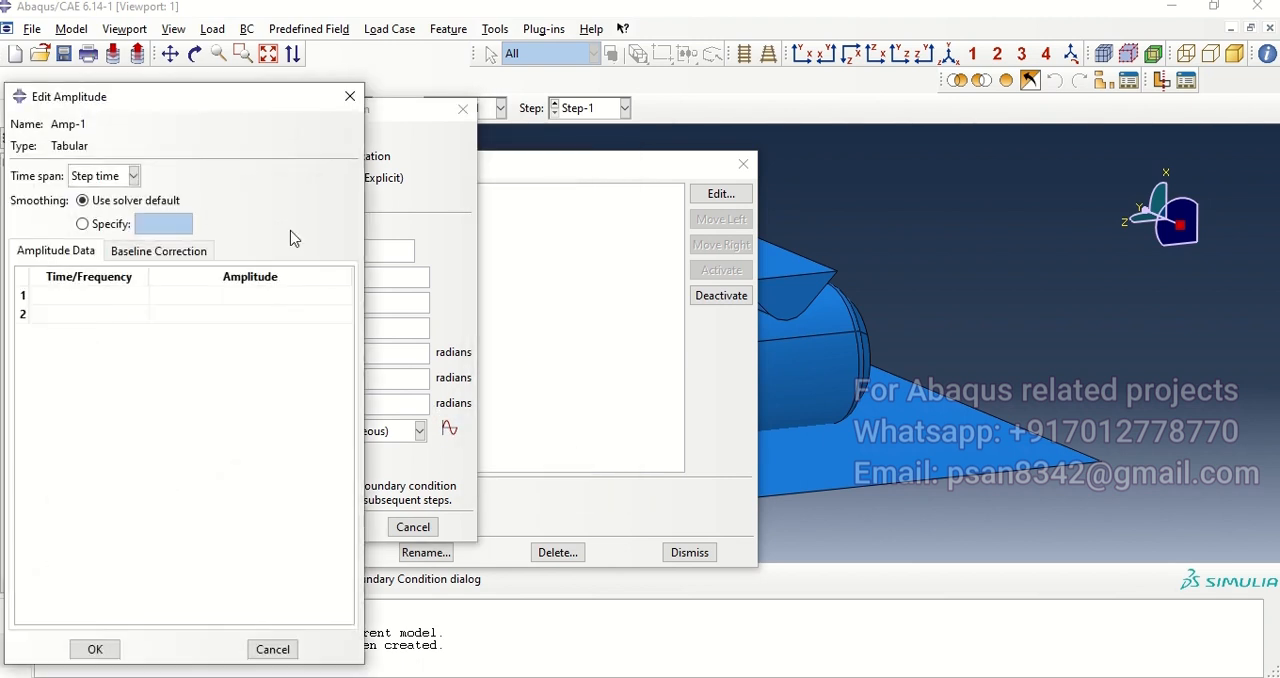
pyautogui.moveTo(205, 110); pyautogui.dragTo(828, 74)
pyautogui.click(740, 261)
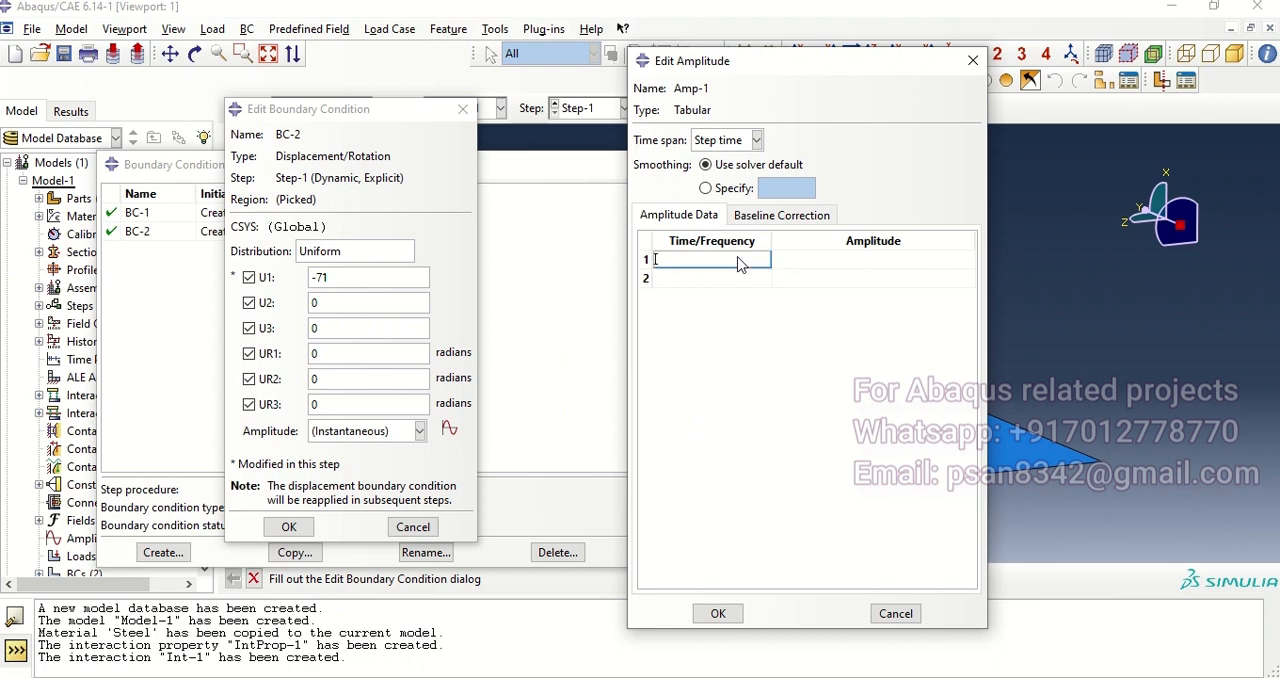
pyautogui.click(849, 261)
pyautogui.write('0')
pyautogui.click(747, 280)
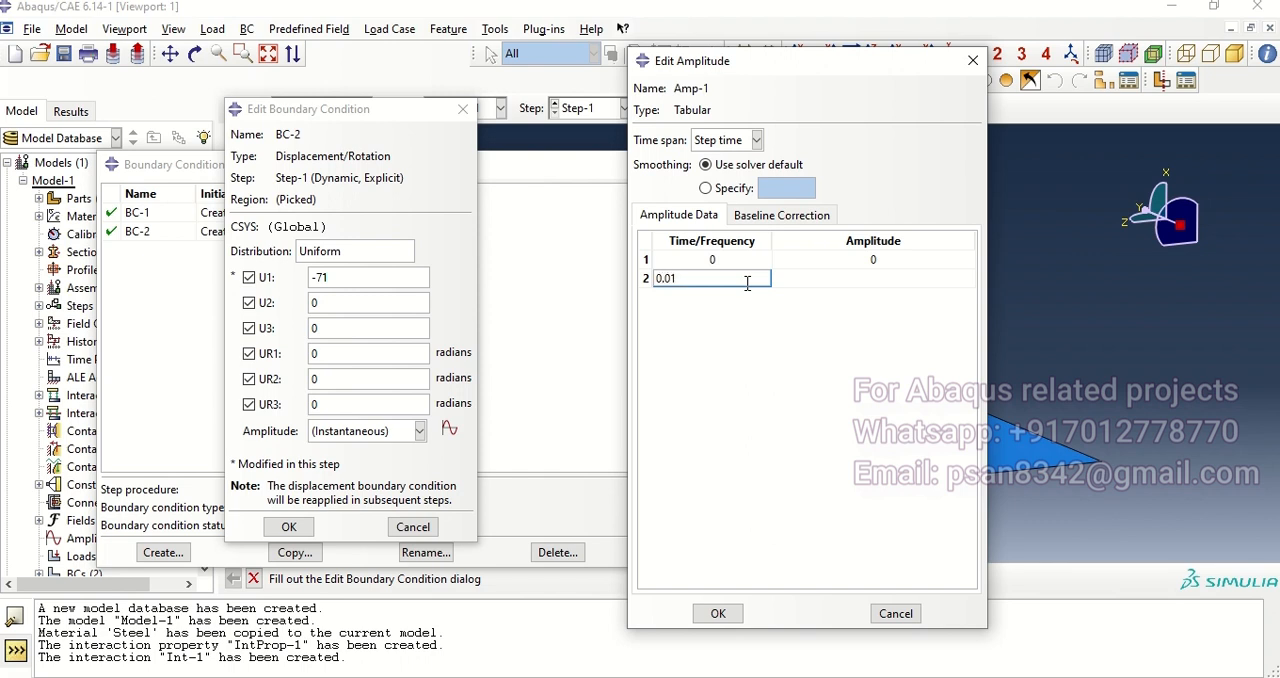
pyautogui.click(855, 281)
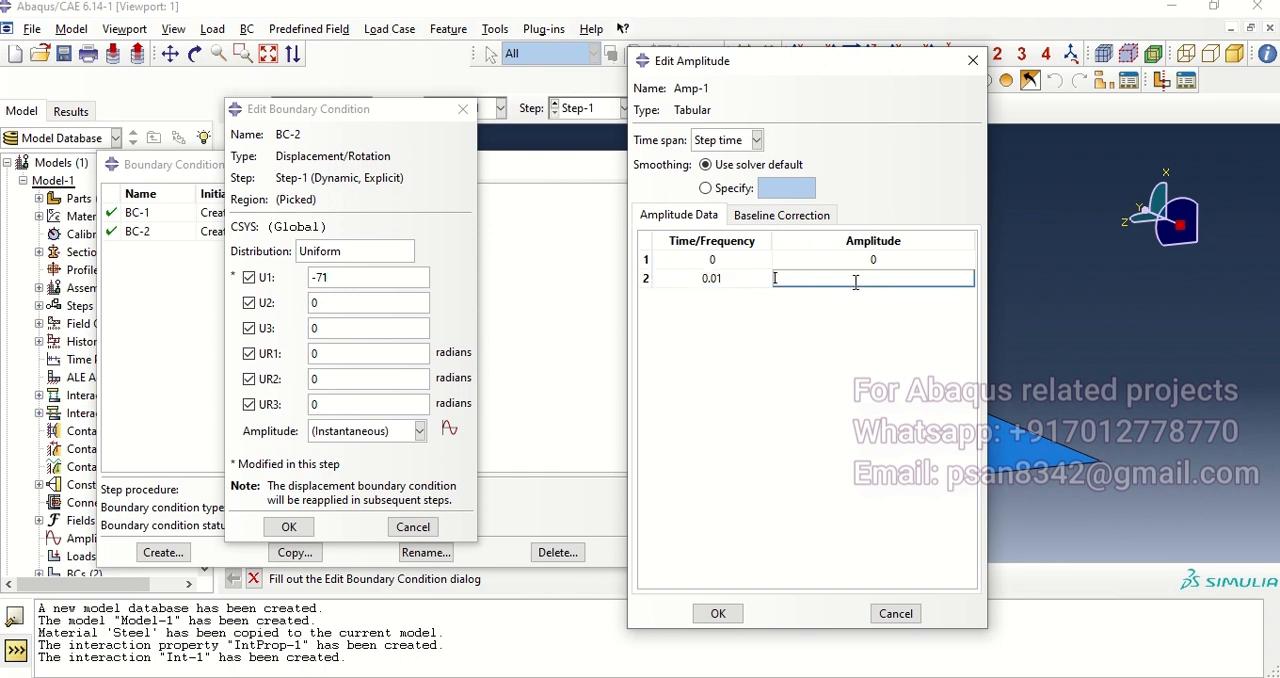
pyautogui.click(718, 613)
# Step: Assign amplitude Amp-1 to the crusher's Step-1 displacement, accept the edit and close the boundary condition manager
pyautogui.click(287, 527)
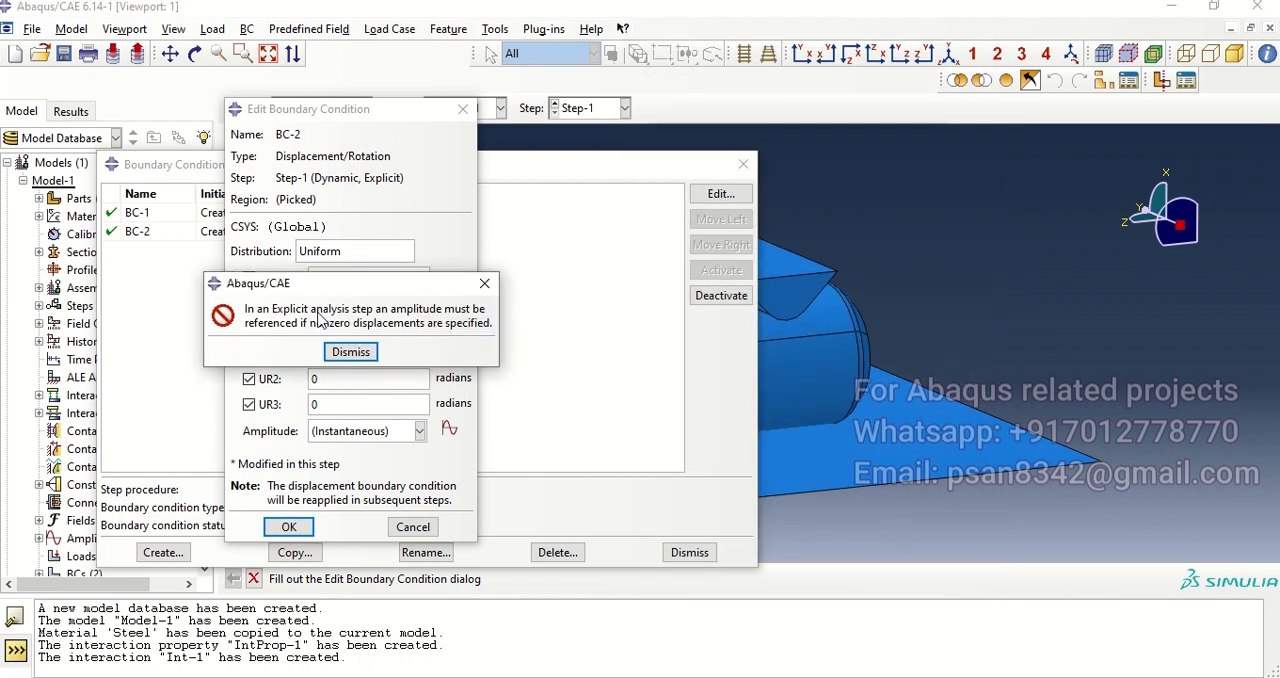
pyautogui.moveTo(351, 285); pyautogui.dragTo(640, 293)
pyautogui.click(638, 360)
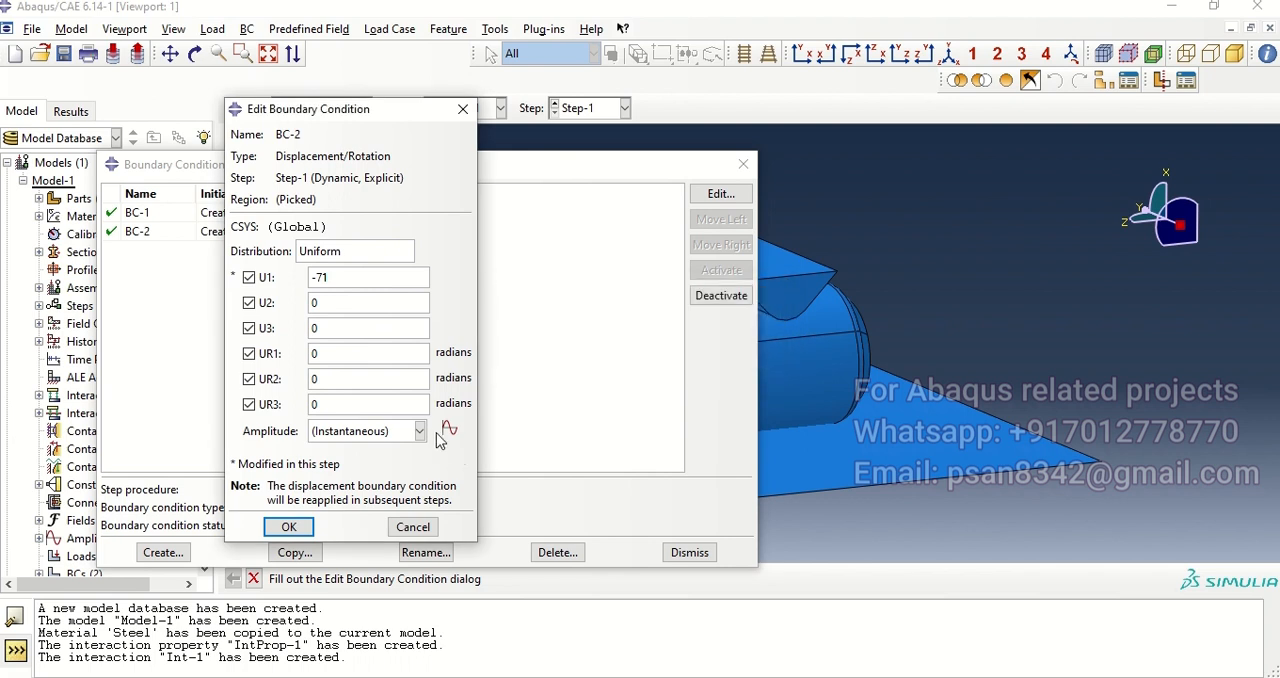
pyautogui.click(415, 436)
pyautogui.click(385, 468)
pyautogui.click(292, 527)
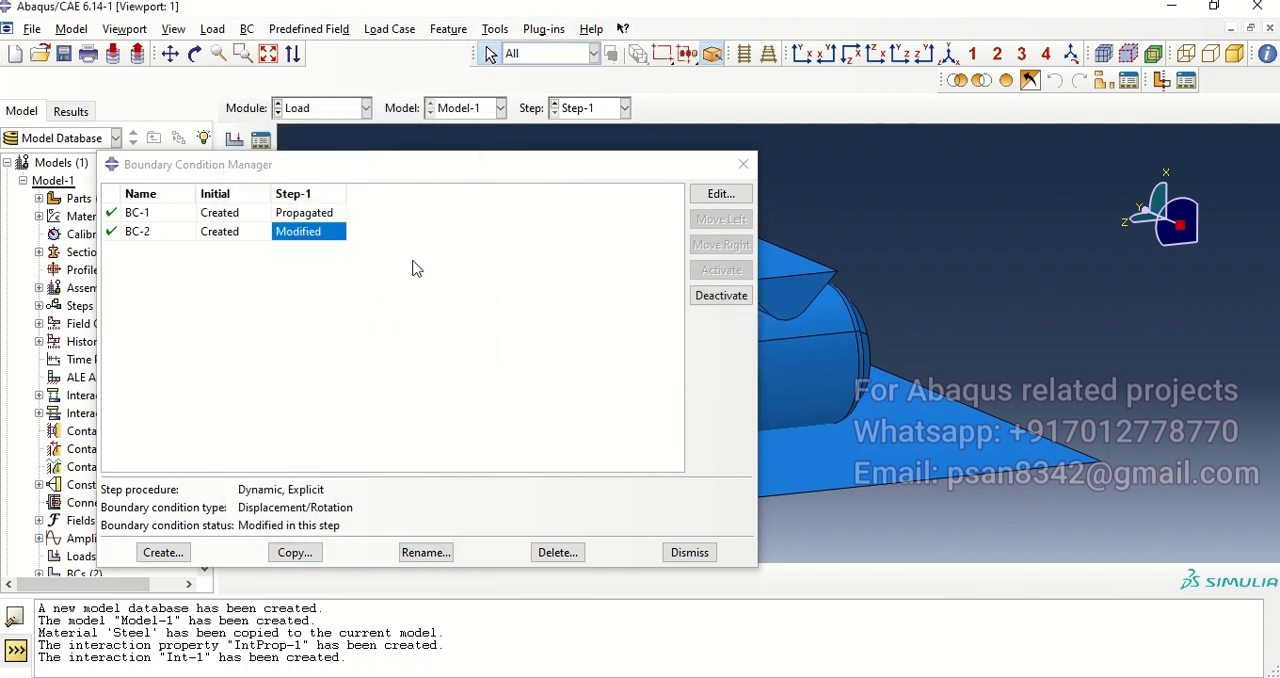
pyautogui.click(743, 164)
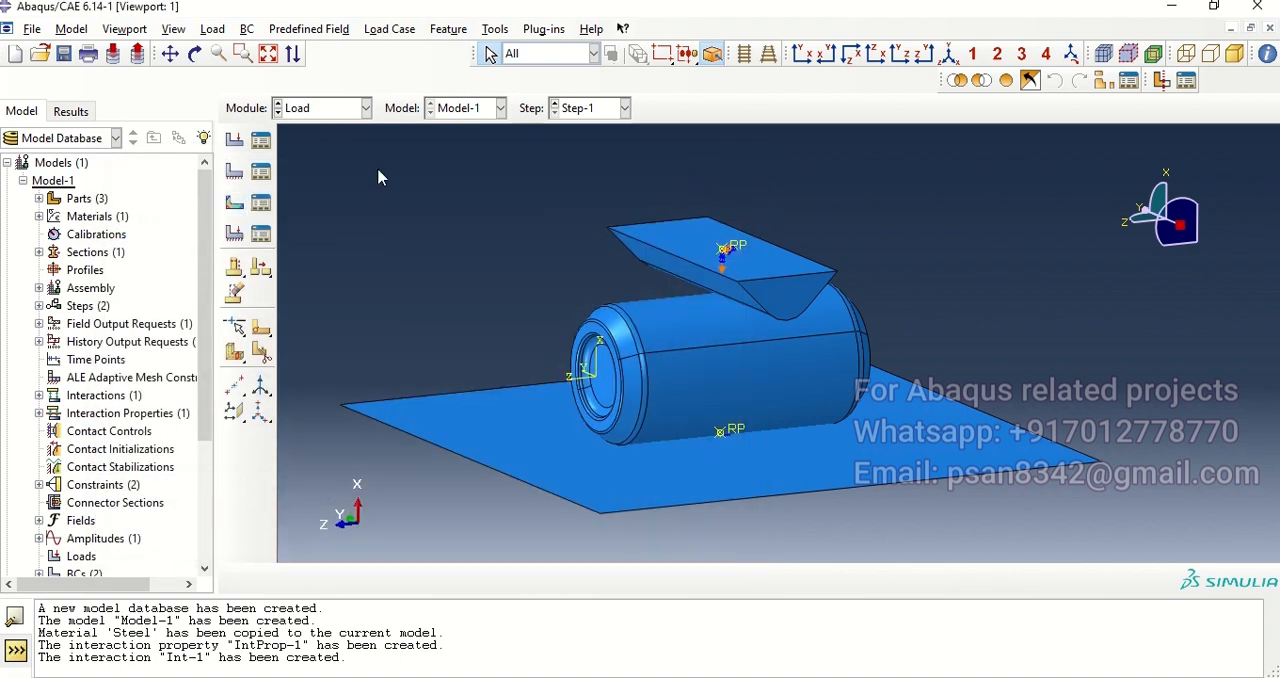
# Step: In the Mesh module, seed the crusher instance with an approximate global size of 5
pyautogui.click(334, 108)
pyautogui.click(337, 236)
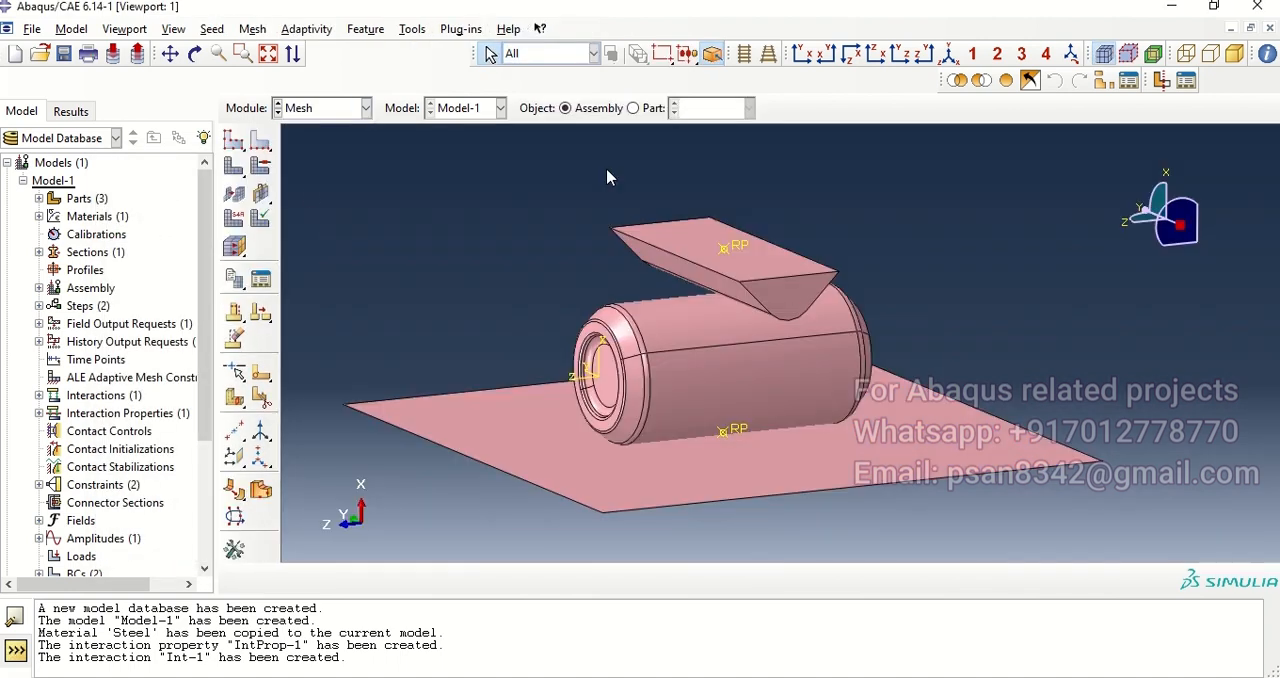
pyautogui.click(228, 145)
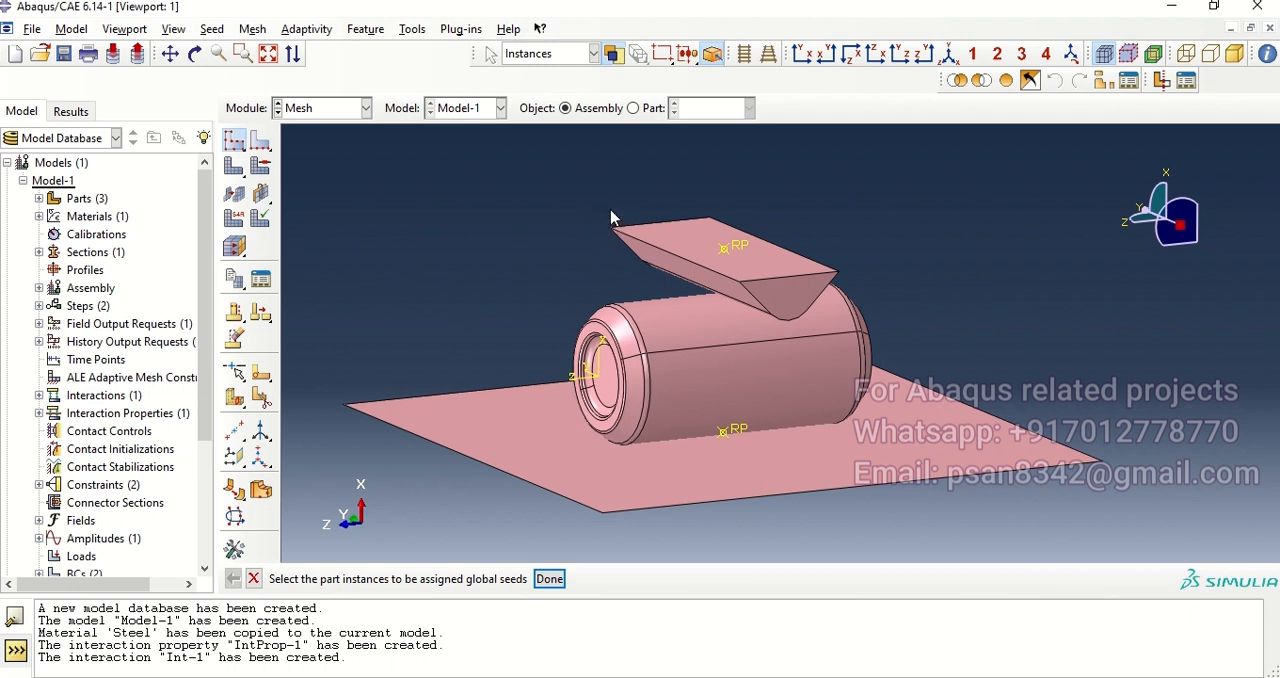
pyautogui.moveTo(606, 203); pyautogui.dragTo(680, 286)
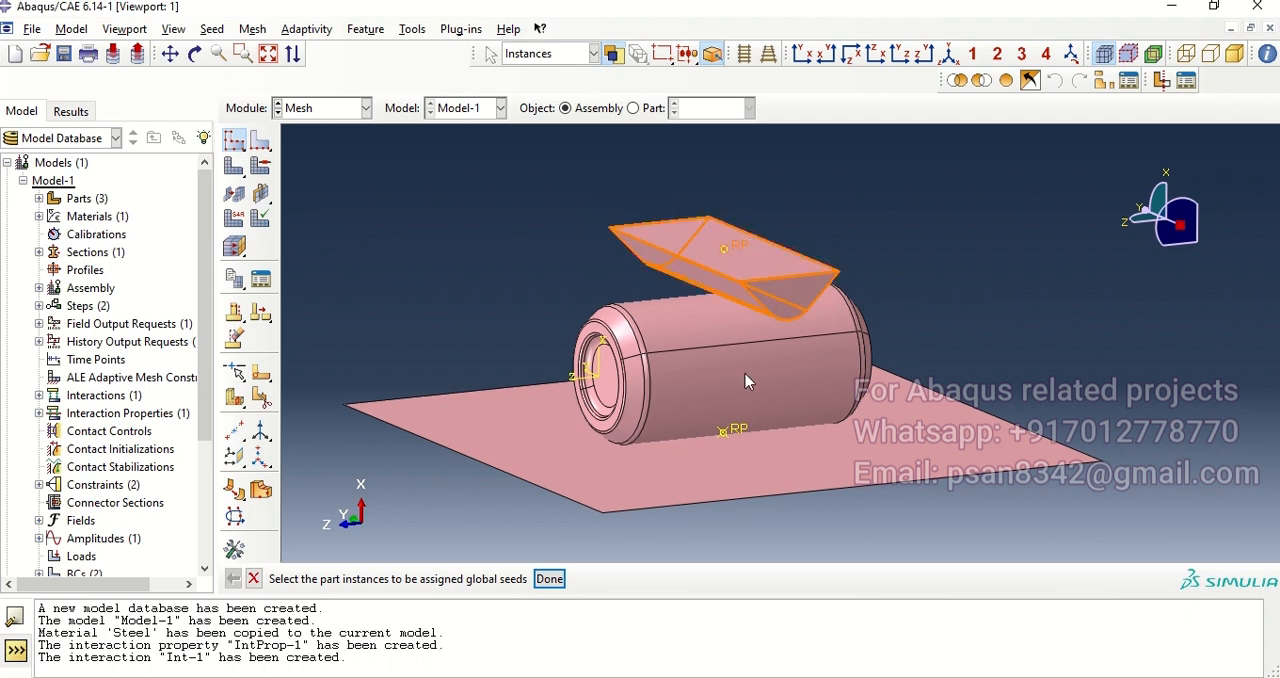
pyautogui.click(549, 581)
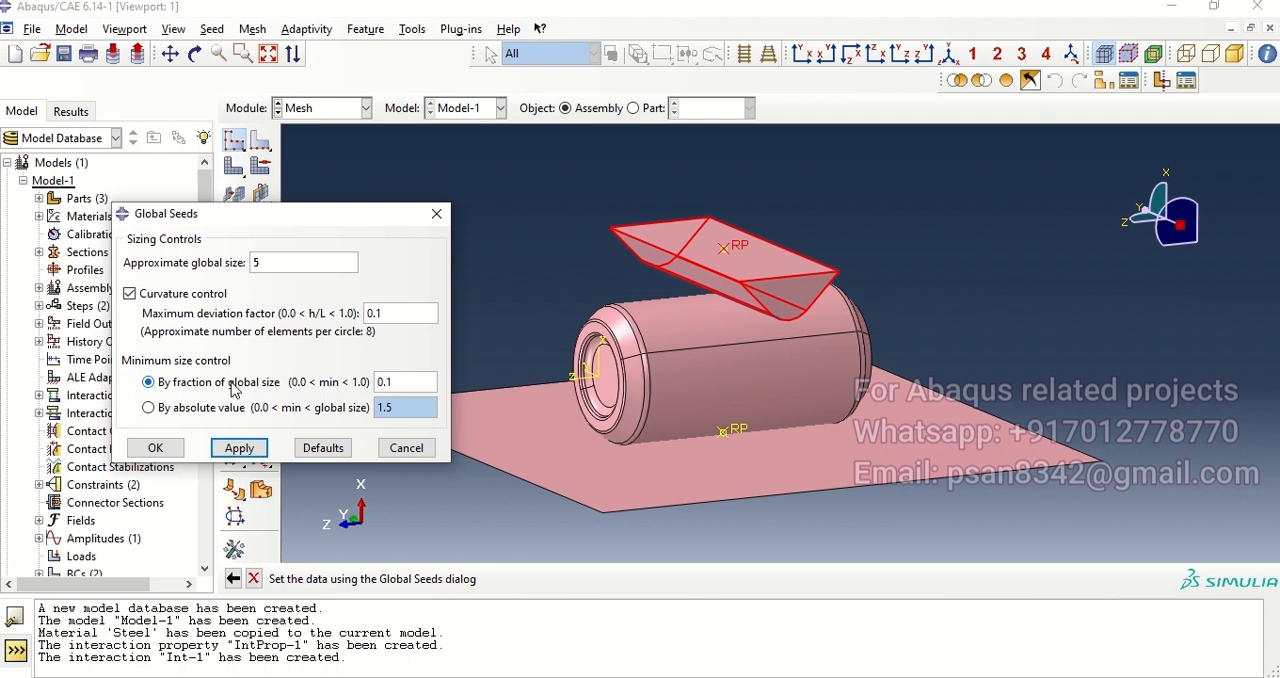
pyautogui.click(239, 447)
pyautogui.click(155, 447)
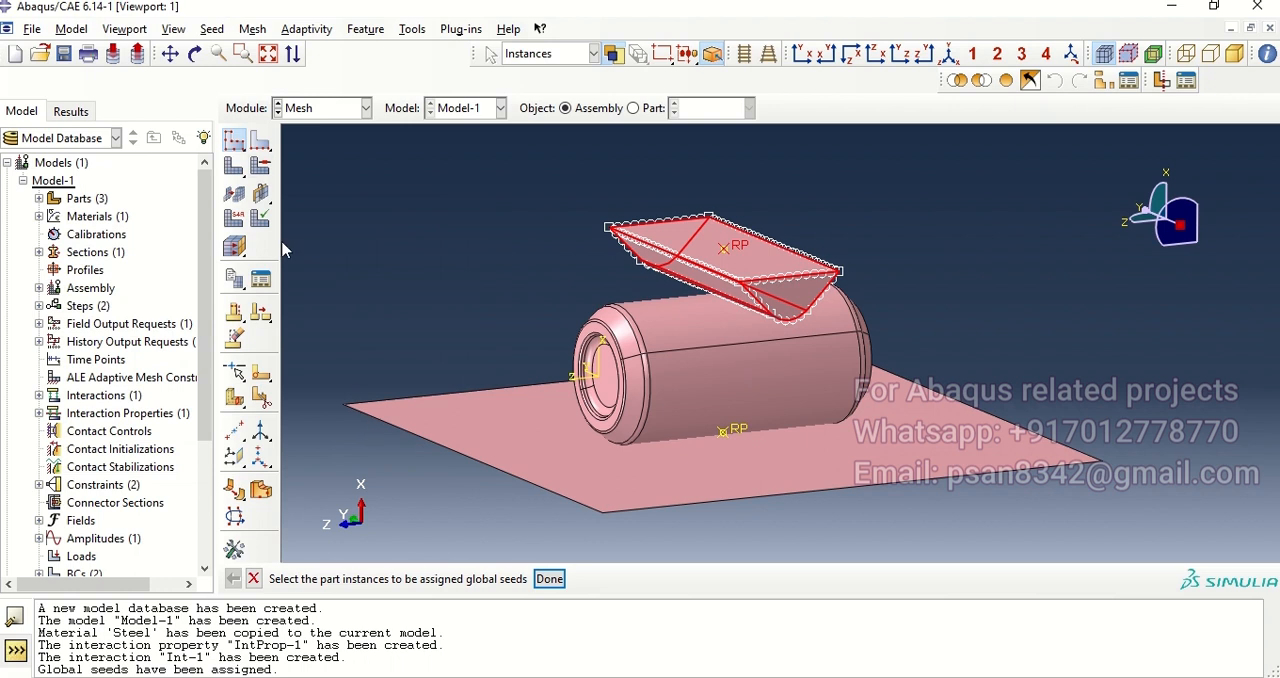
# Step: Seed the base plate instance with an approximate global size of 8
pyautogui.moveTo(343, 338); pyautogui.dragTo(400, 468)
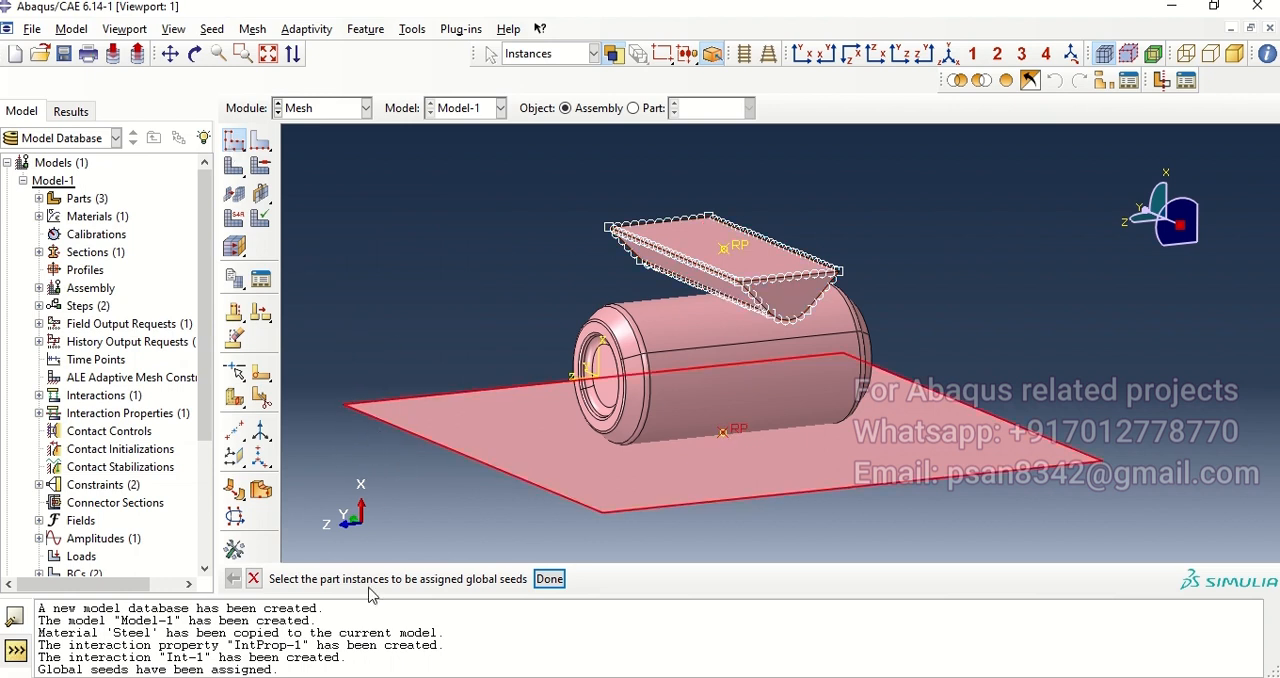
pyautogui.click(549, 580)
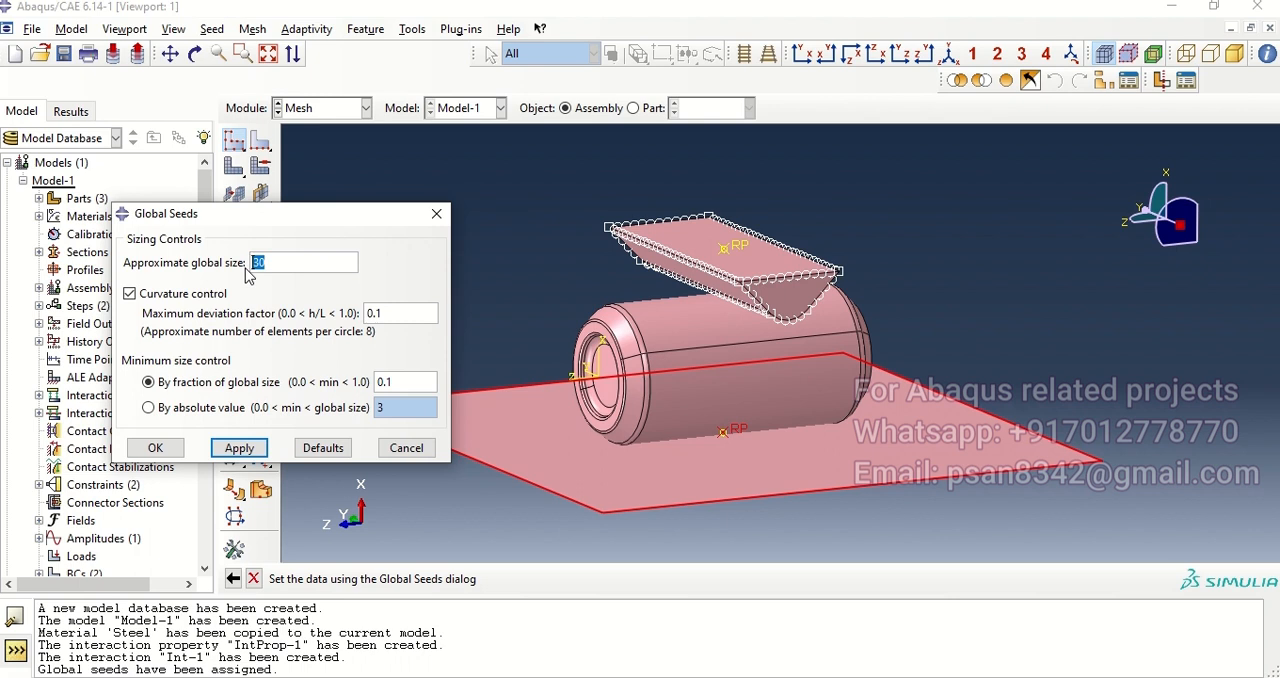
pyautogui.write('8')
pyautogui.press('Return')
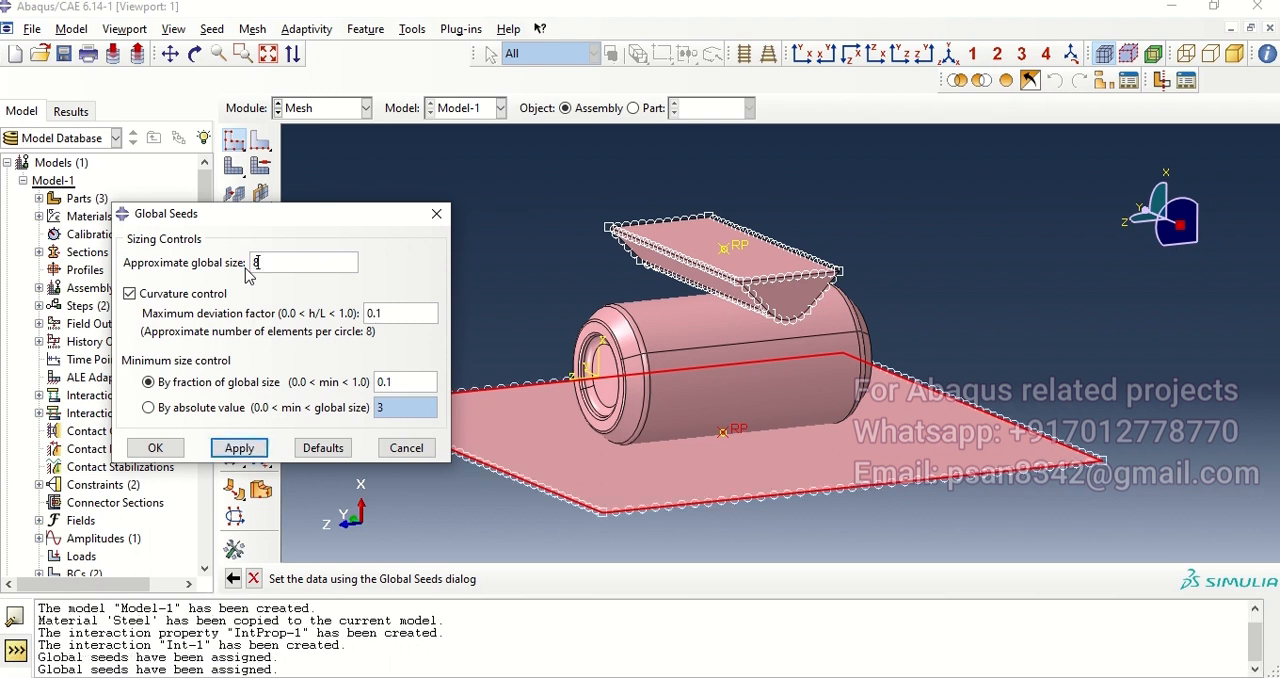
pyautogui.click(155, 448)
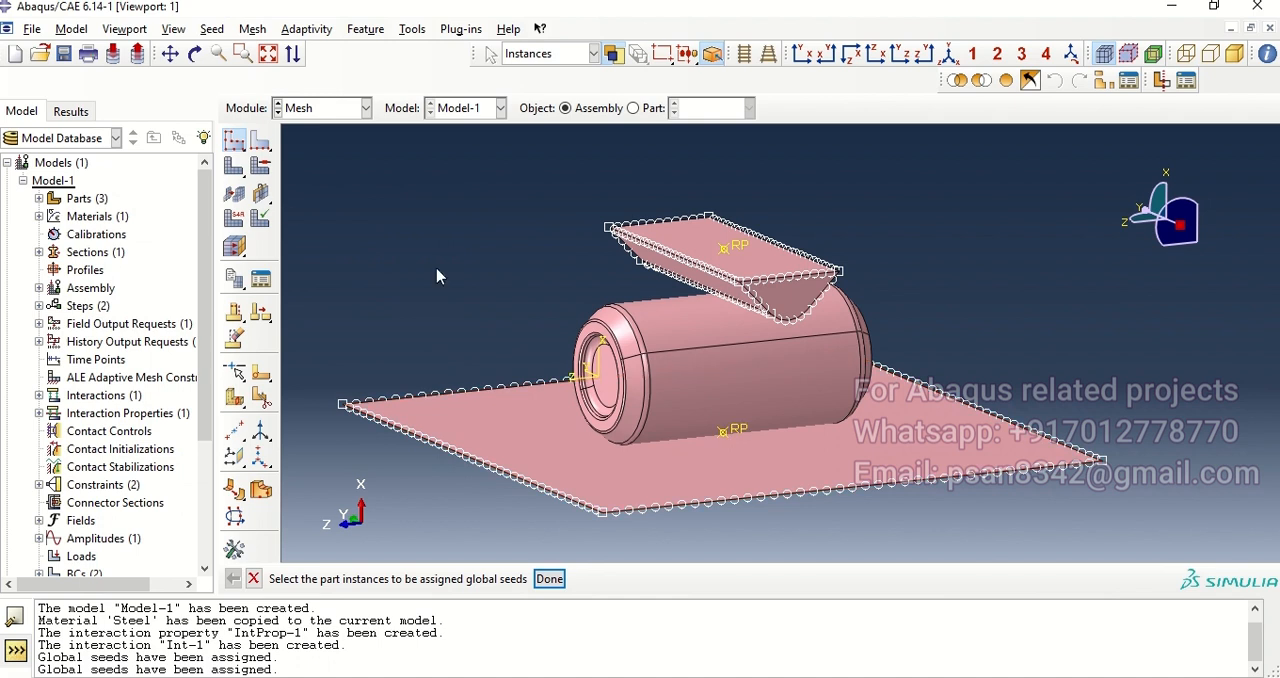
# Step: Seed the can instance with an approximate global size of 3
pyautogui.keyDown('ctrl'); pyautogui.keyDown('alt'); pyautogui.moveTo(687, 380); pyautogui.dragTo(655, 370); pyautogui.keyUp('alt'); pyautogui.keyUp('ctrl')
pyautogui.click(663, 356)
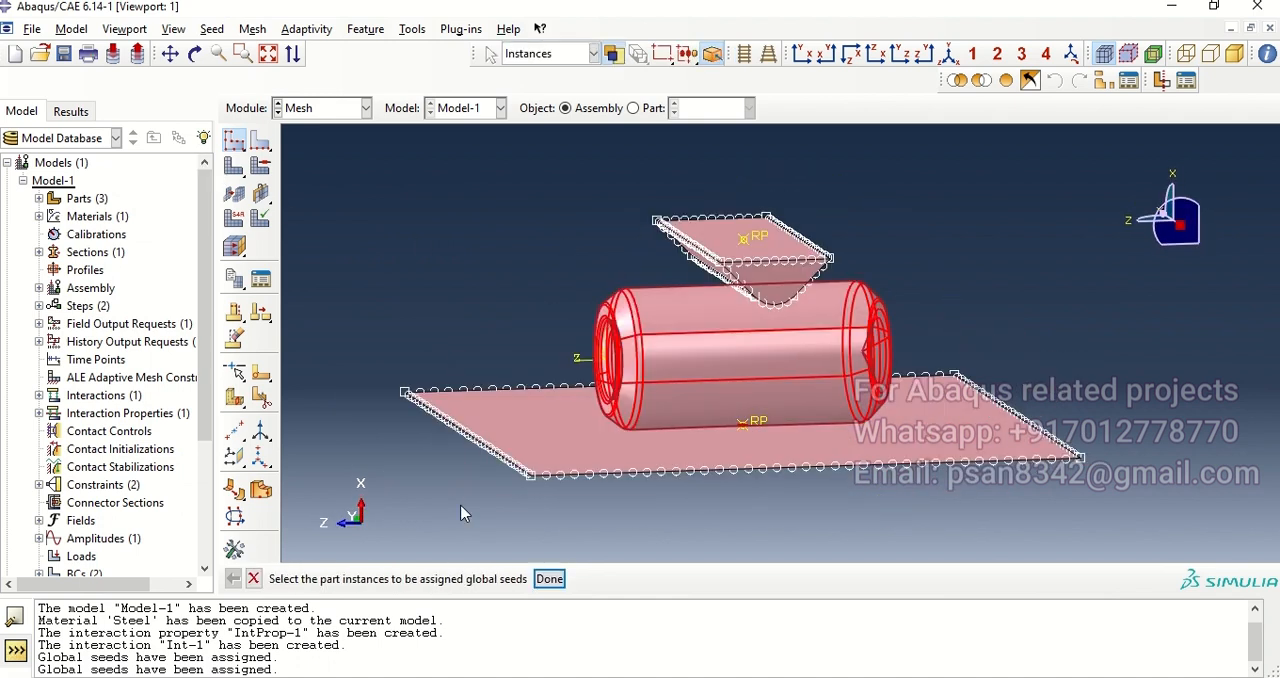
pyautogui.click(549, 578)
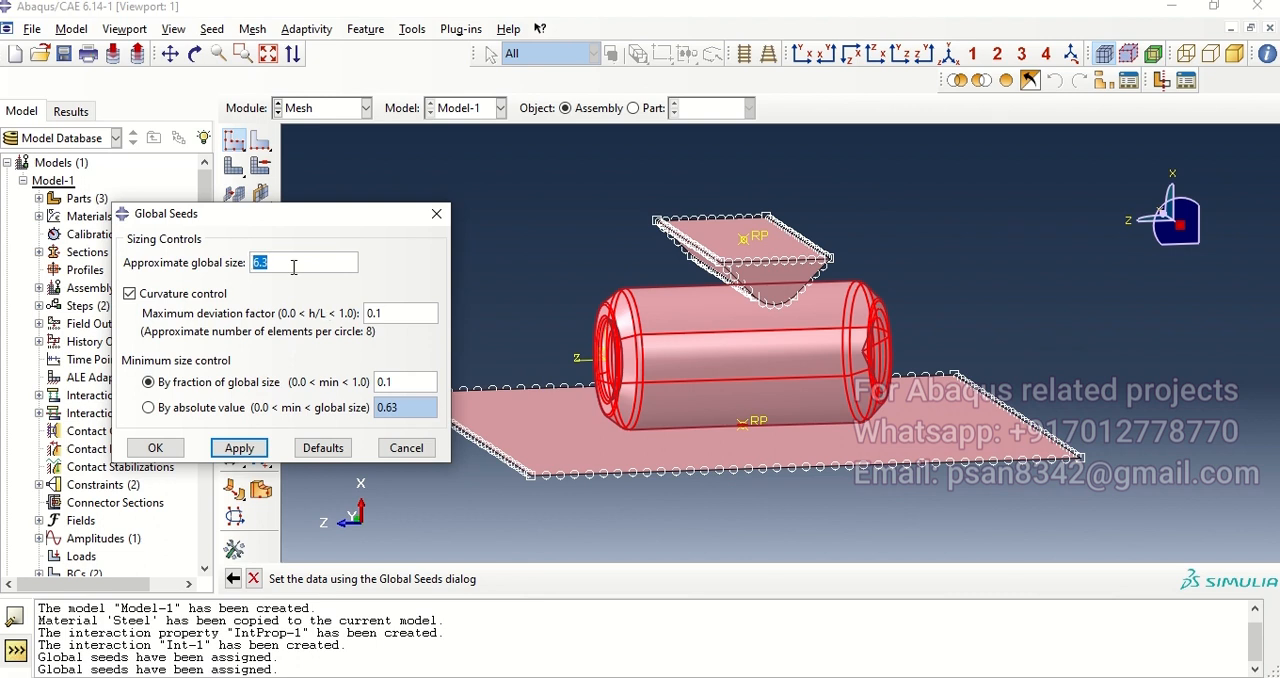
pyautogui.write('3')
pyautogui.press('Return')
pyautogui.click(154, 452)
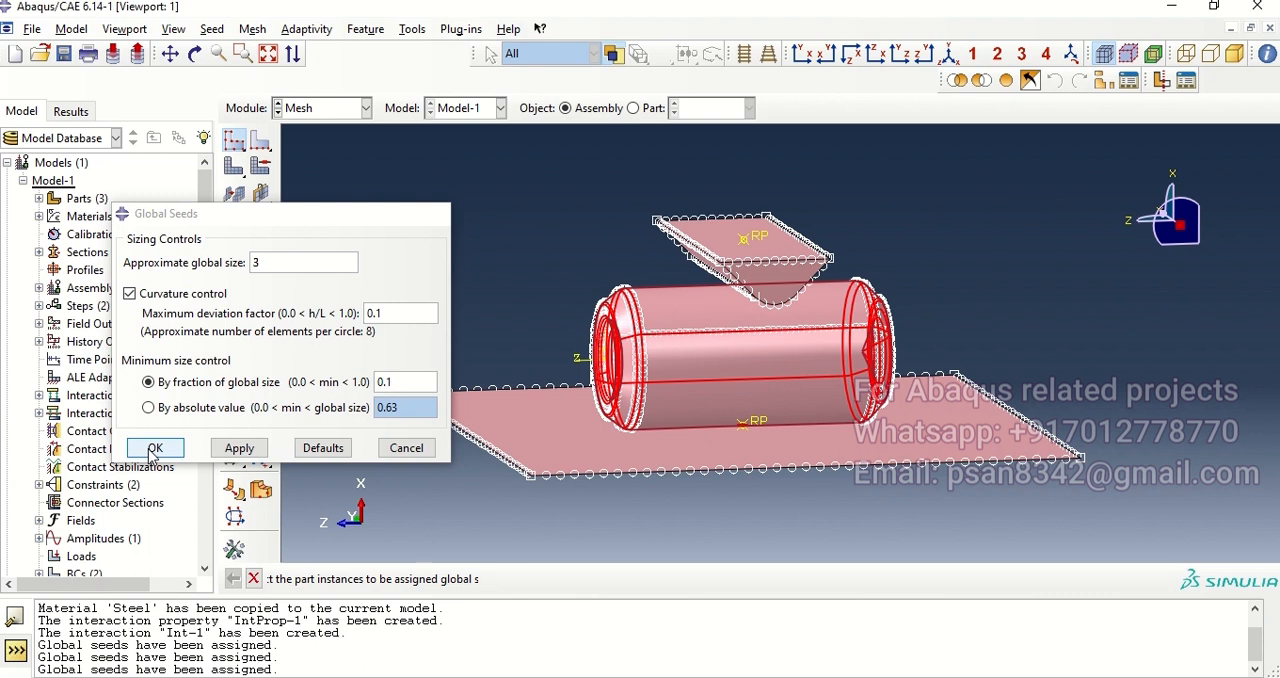
# Step: Generate the meshes on the base plate and crusher instances
pyautogui.keyDown('ctrl'); pyautogui.keyDown('alt'); pyautogui.moveTo(731, 377); pyautogui.dragTo(729, 386); pyautogui.keyUp('alt'); pyautogui.keyUp('ctrl')
pyautogui.click(236, 165)
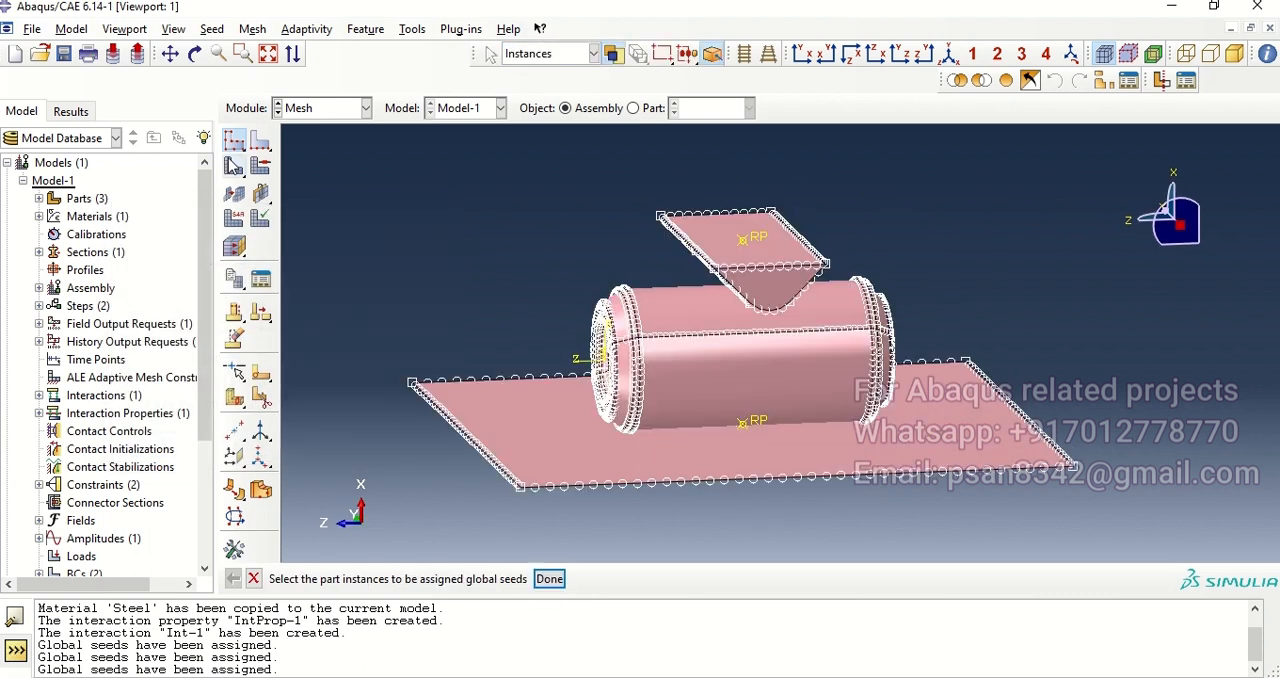
pyautogui.click(496, 416)
pyautogui.middleClick(496, 416)
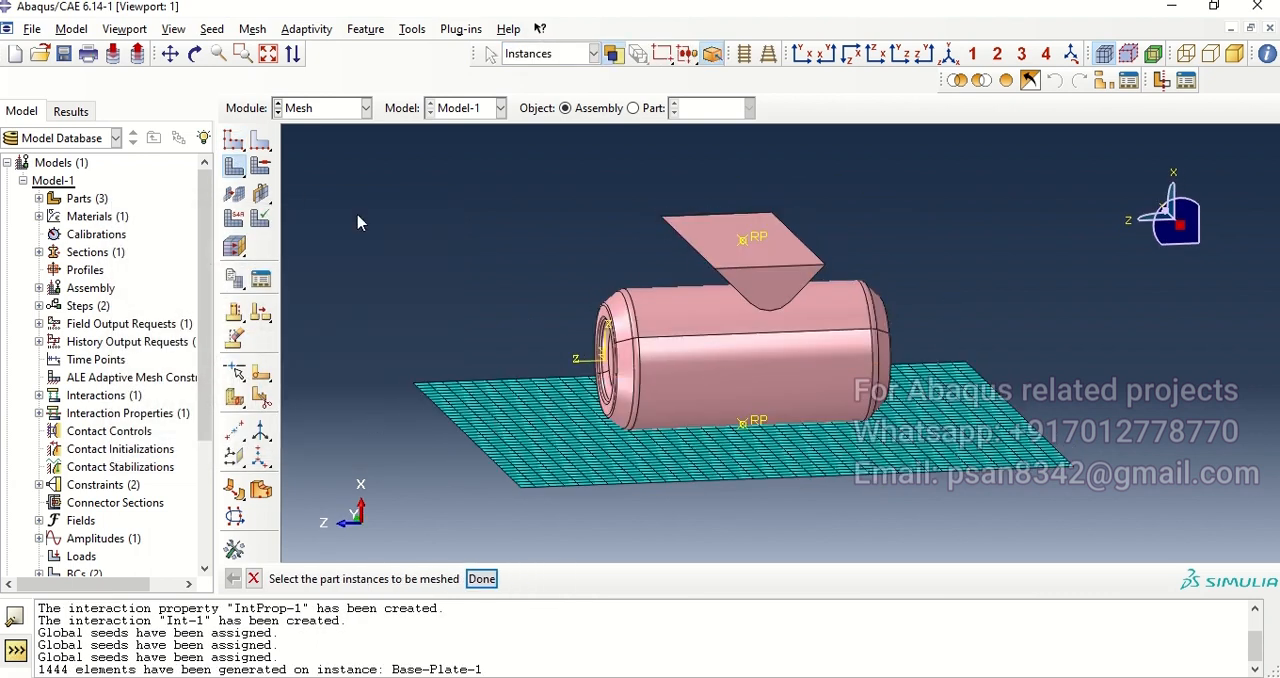
pyautogui.click(695, 283)
pyautogui.middleClick(695, 283)
# Step: Generate the mesh on the can instance and inspect the meshed assembly
pyautogui.keyDown('ctrl'); pyautogui.keyDown('alt'); pyautogui.moveTo(678, 369); pyautogui.dragTo(691, 375); pyautogui.keyUp('alt'); pyautogui.keyUp('ctrl')
pyautogui.click(691, 375)
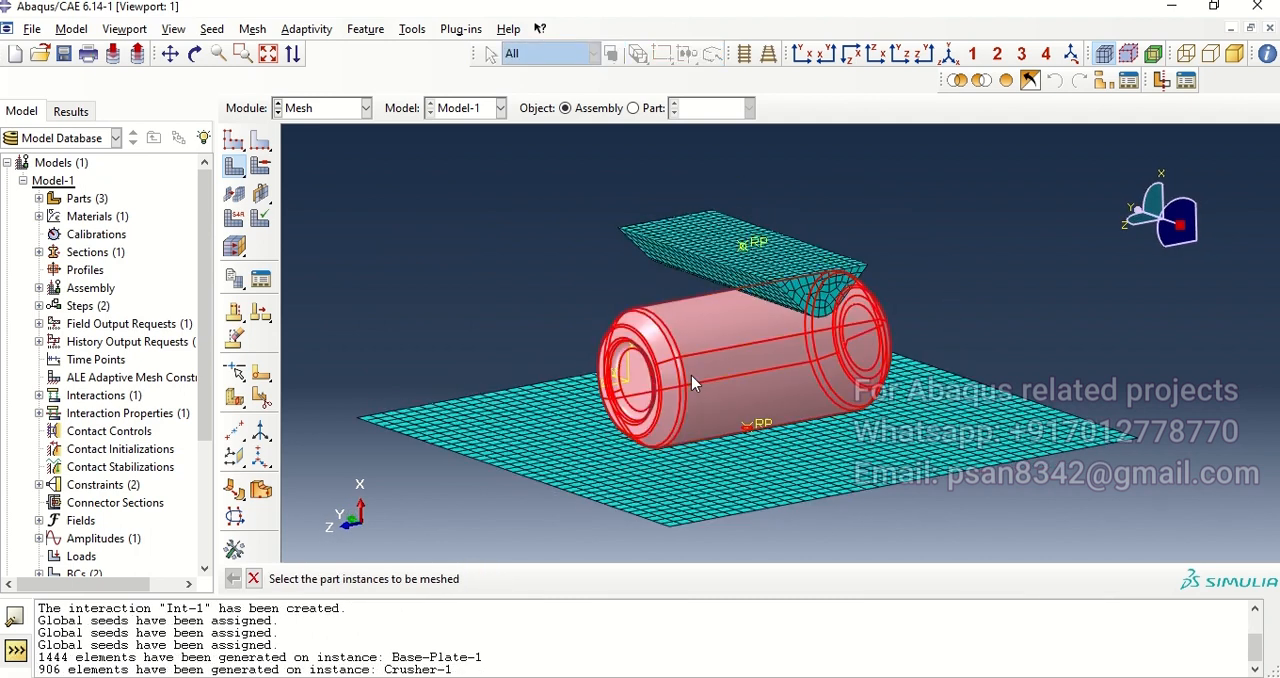
pyautogui.middleClick(691, 375)
pyautogui.keyDown('ctrl'); pyautogui.keyDown('alt'); pyautogui.moveTo(820, 387); pyautogui.dragTo(838, 372); pyautogui.keyUp('alt'); pyautogui.keyUp('ctrl')
pyautogui.keyDown('ctrl'); pyautogui.keyDown('alt'); pyautogui.moveTo(626, 312); pyautogui.dragTo(668, 324); pyautogui.keyUp('alt'); pyautogui.keyUp('ctrl')
pyautogui.keyDown('ctrl'); pyautogui.keyDown('alt'); pyautogui.moveTo(748, 350); pyautogui.dragTo(769, 383); pyautogui.keyUp('alt'); pyautogui.keyUp('ctrl')
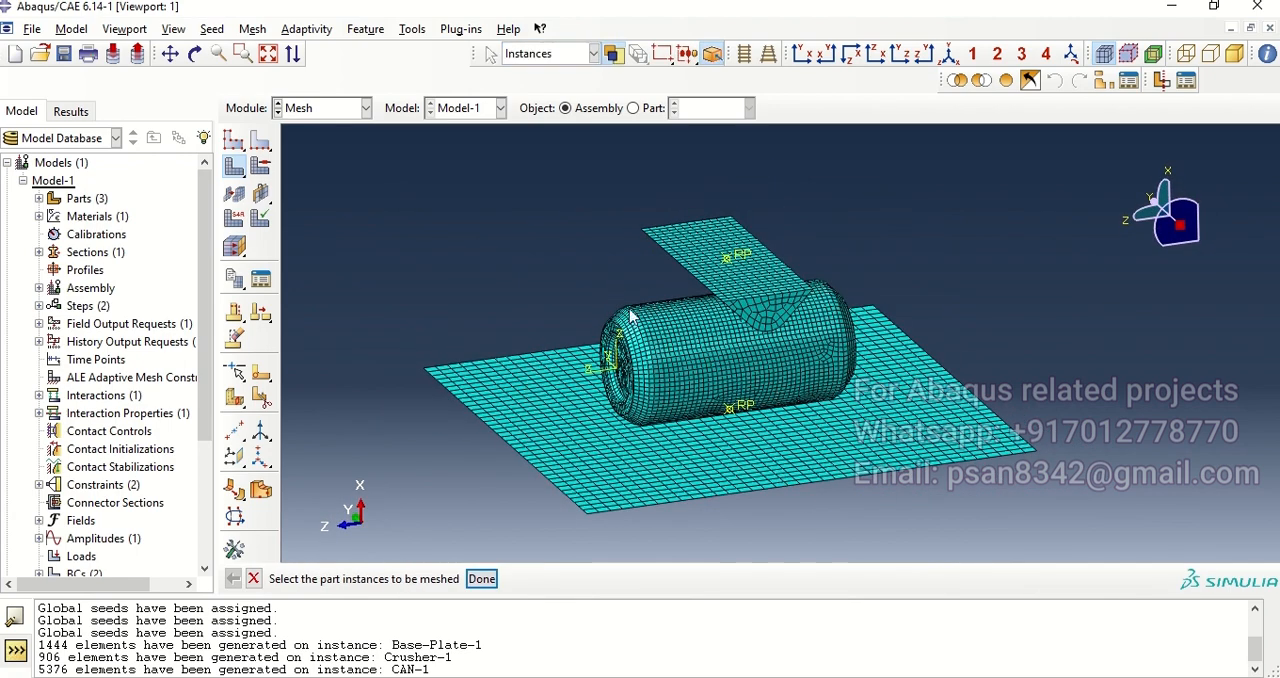
# Step: Assign the base plate the Discrete Rigid Element type from the Explicit element library
pyautogui.click(236, 221)
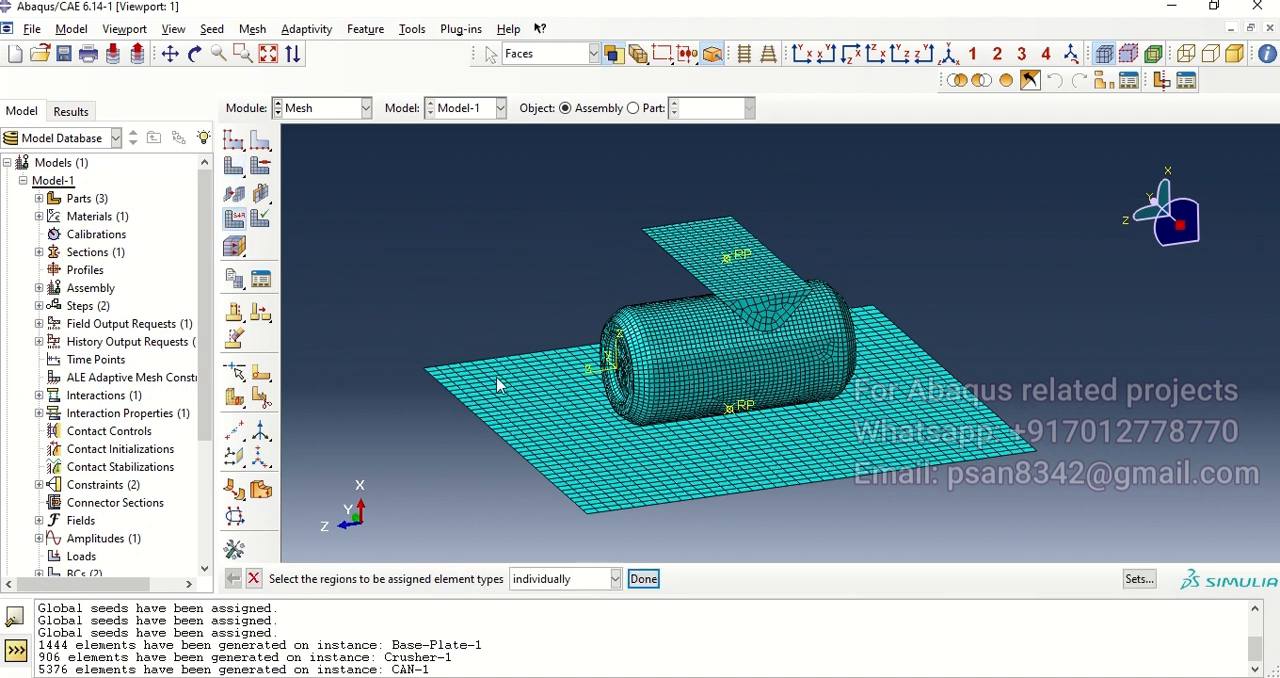
pyautogui.click(493, 388)
pyautogui.click(644, 579)
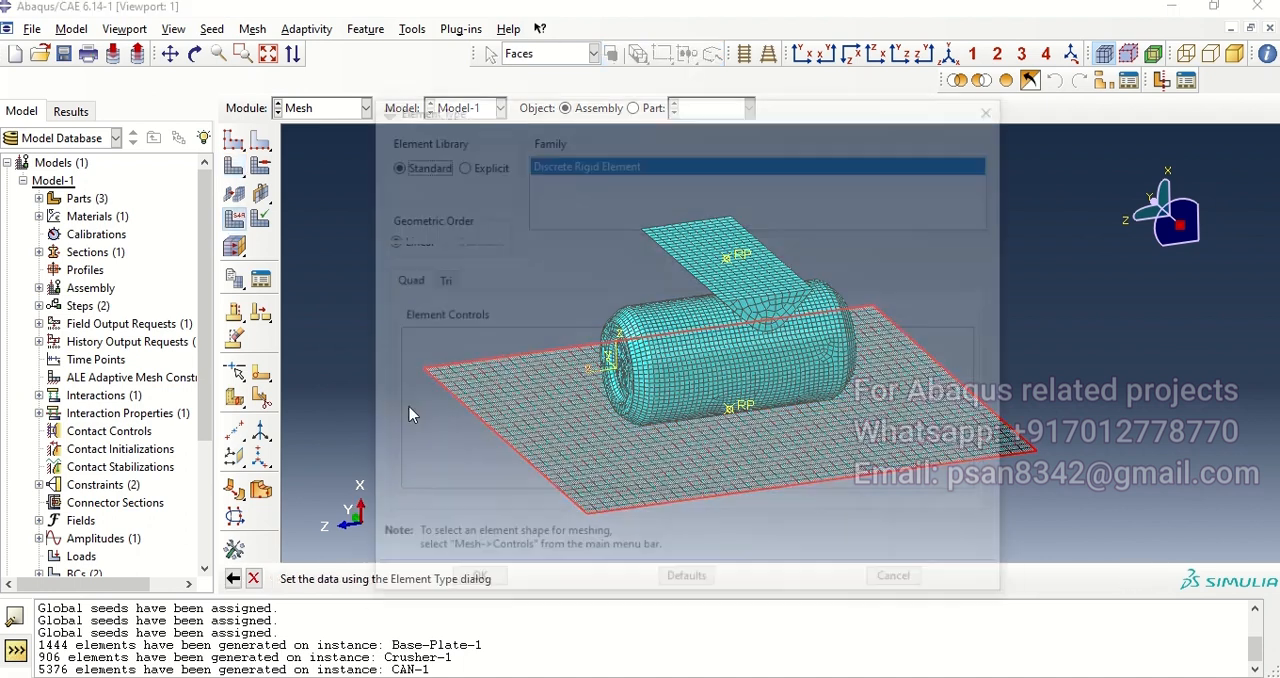
pyautogui.click(476, 163)
pyautogui.click(473, 584)
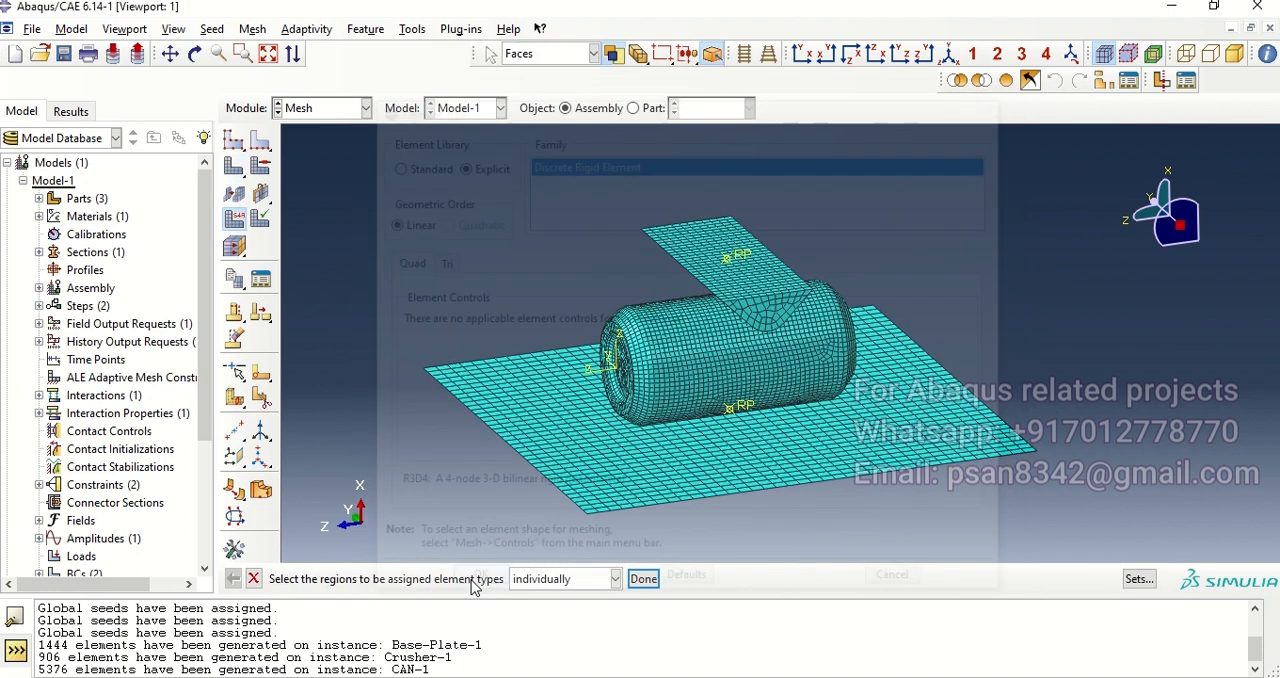
# Step: Select the crusher's faces and assign them the Discrete Rigid Element type from the Explicit library
pyautogui.click(695, 250)
pyautogui.keyDown('ctrl'); pyautogui.keyDown('alt'); pyautogui.moveTo(716, 358); pyautogui.dragTo(646, 226); pyautogui.keyUp('alt'); pyautogui.keyUp('ctrl')
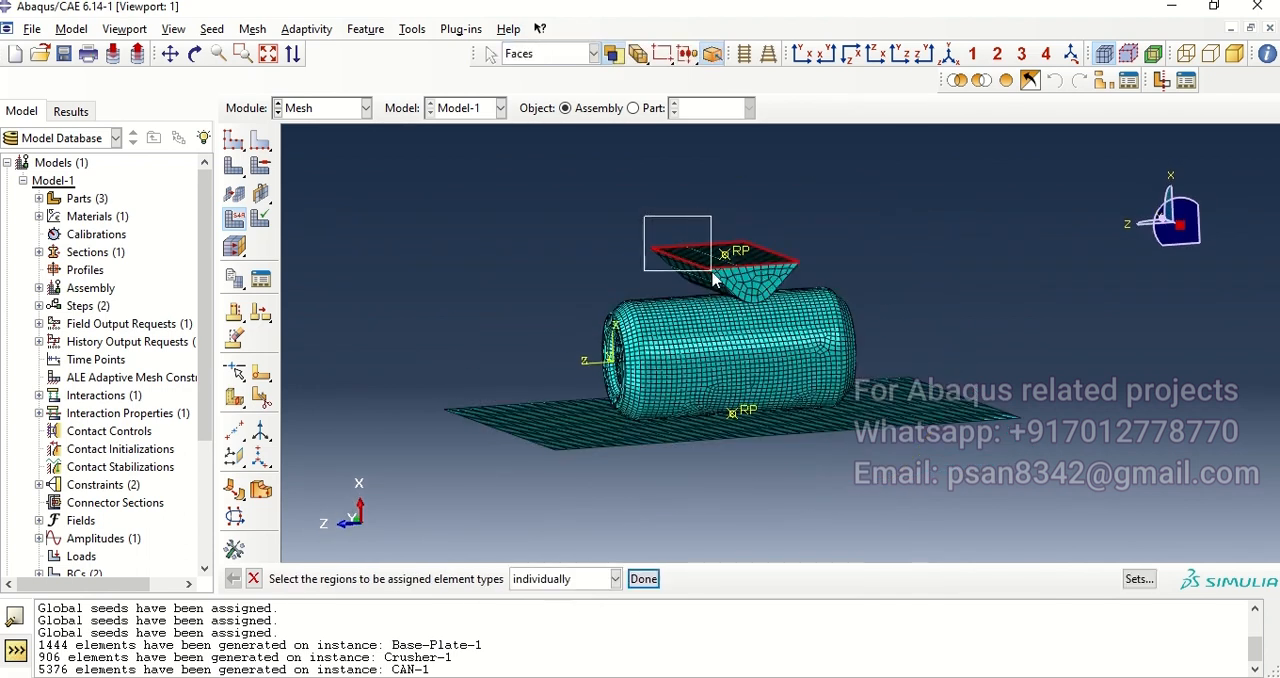
pyautogui.click(643, 578)
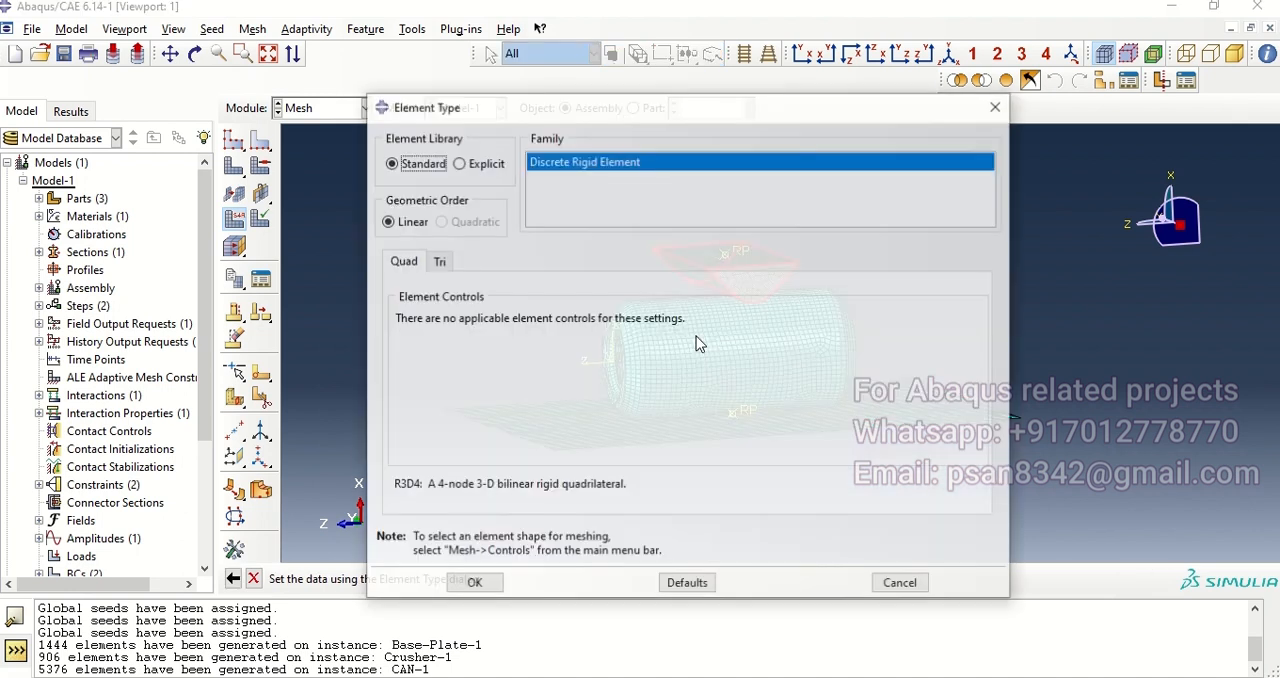
pyautogui.click(476, 164)
pyautogui.click(476, 584)
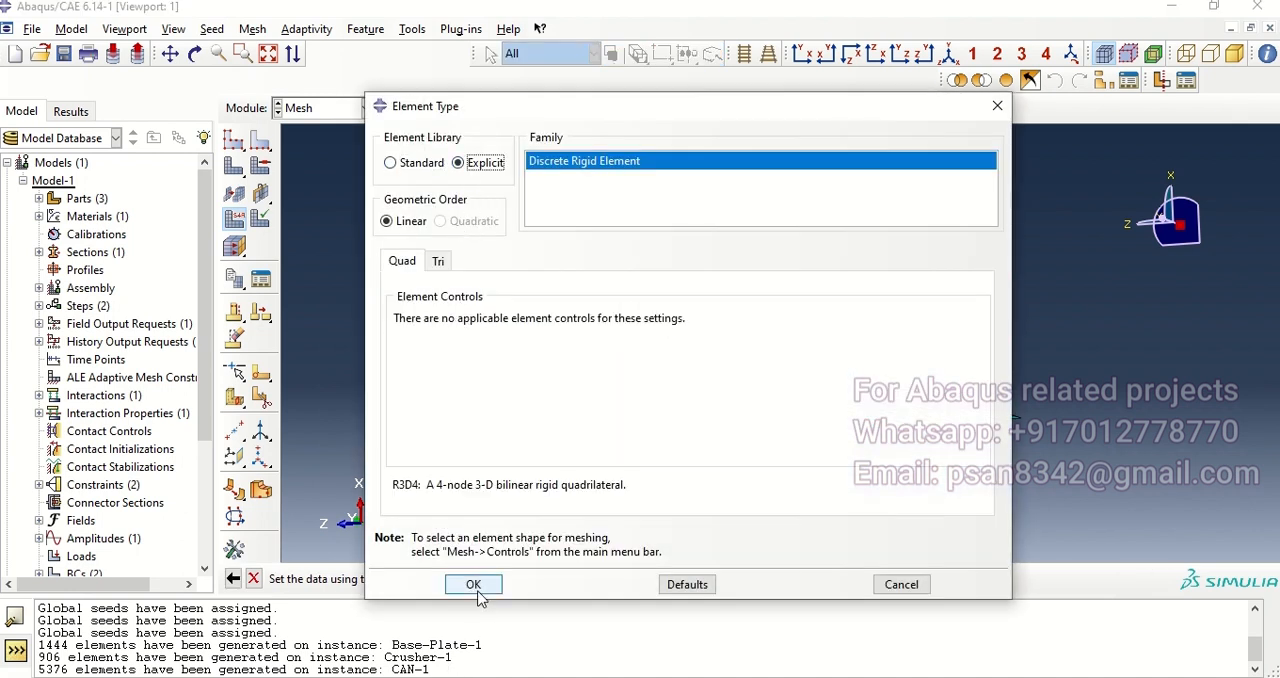
# Step: Display only the CAN-1 instance in the assembly using a display group
pyautogui.click(1106, 83)
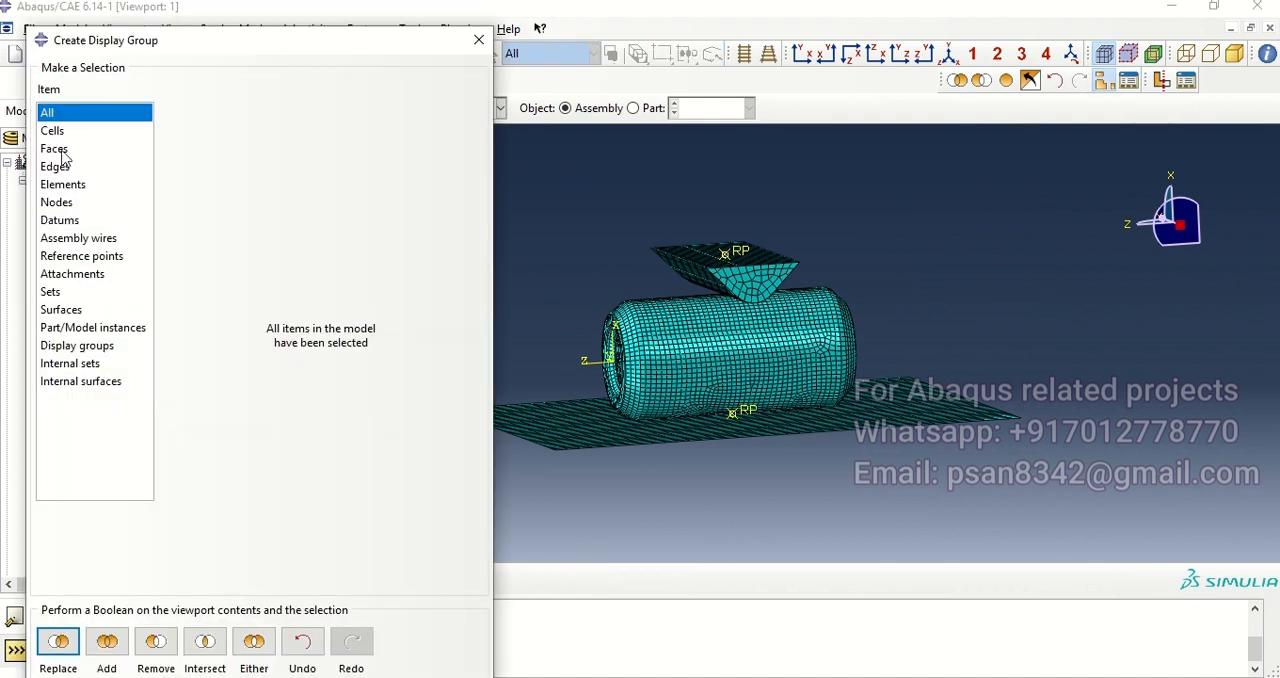
pyautogui.click(61, 186)
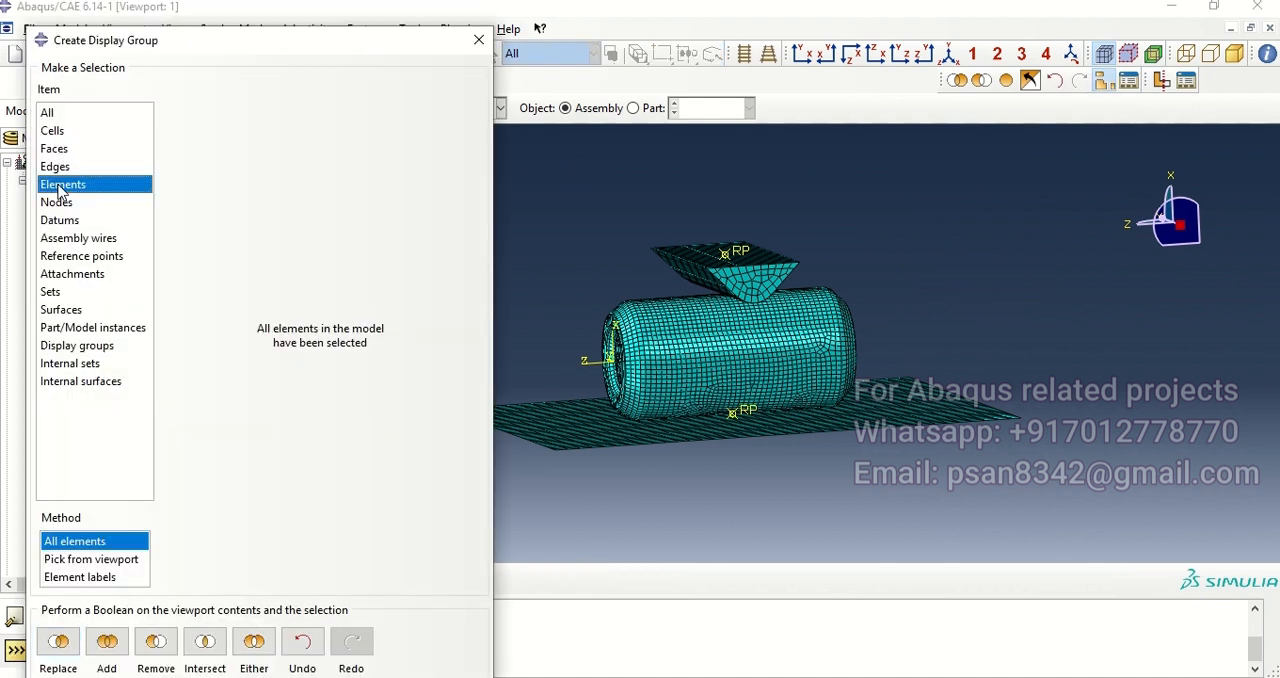
pyautogui.click(58, 221)
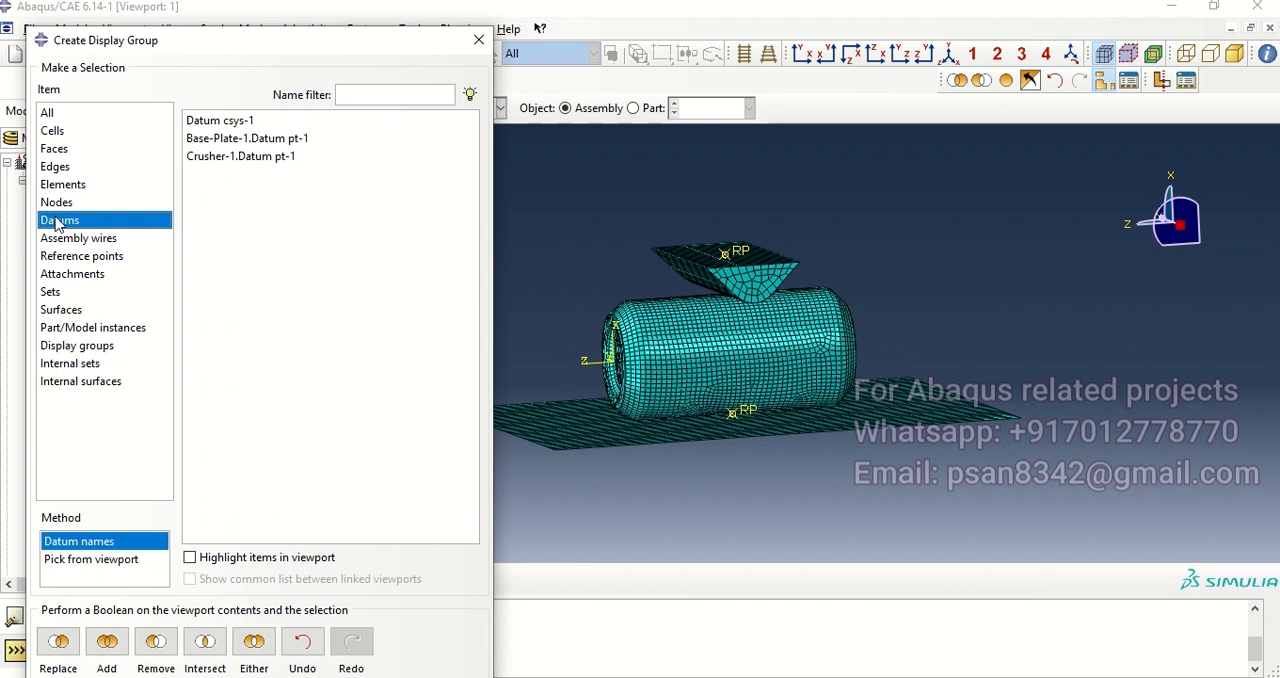
pyautogui.click(68, 346)
pyautogui.click(65, 329)
pyautogui.click(215, 140)
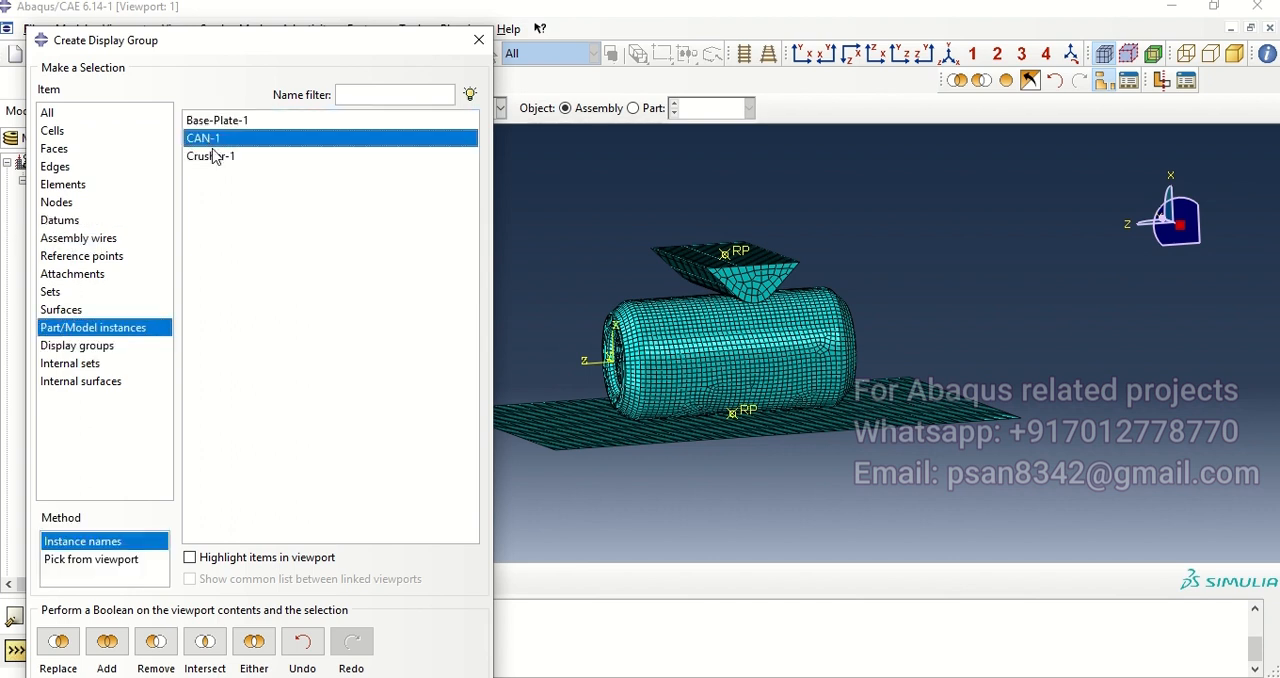
pyautogui.click(58, 642)
pyautogui.click(478, 40)
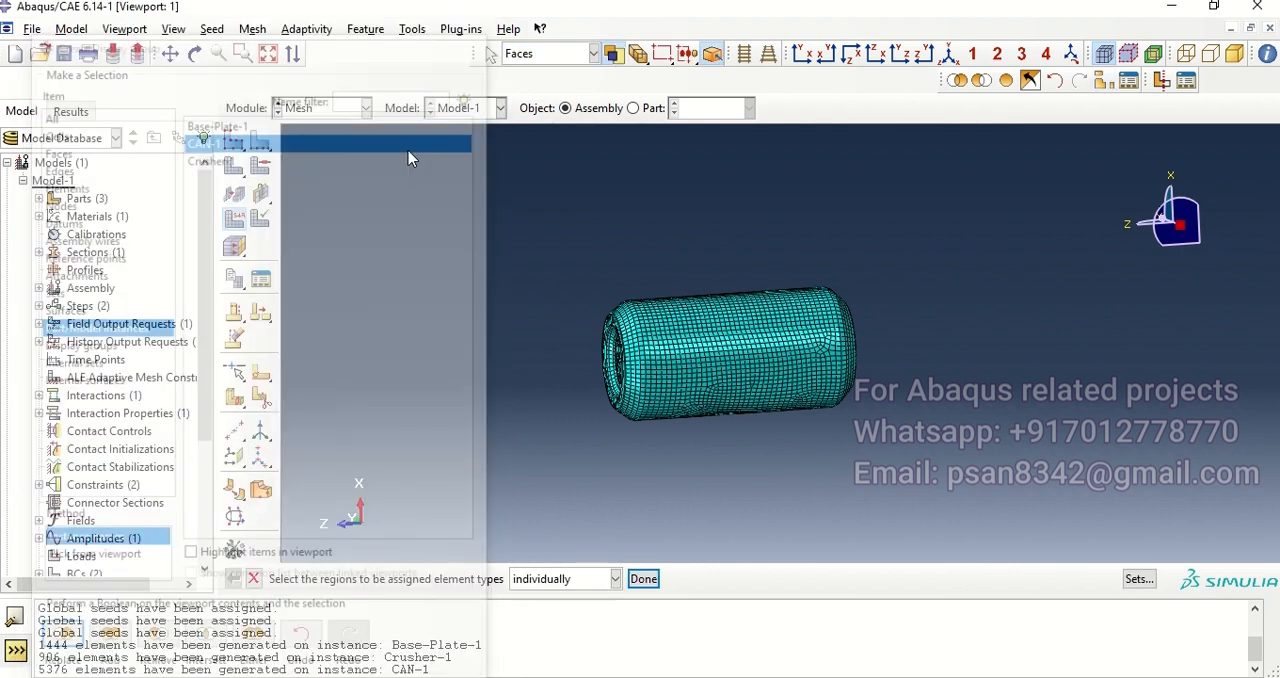
# Step: Select all the can's faces and assign them the linear S4R shell element type from the Explicit library
pyautogui.moveTo(540, 280); pyautogui.dragTo(1019, 568)
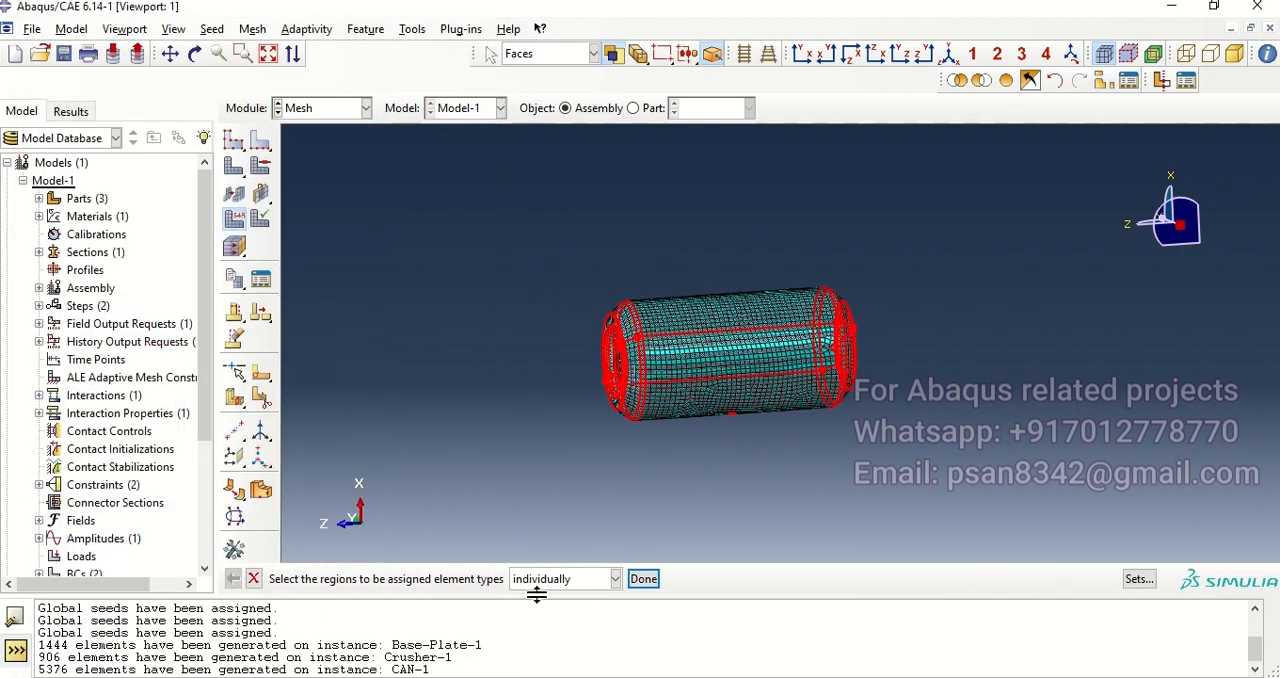
pyautogui.click(643, 578)
pyautogui.click(476, 166)
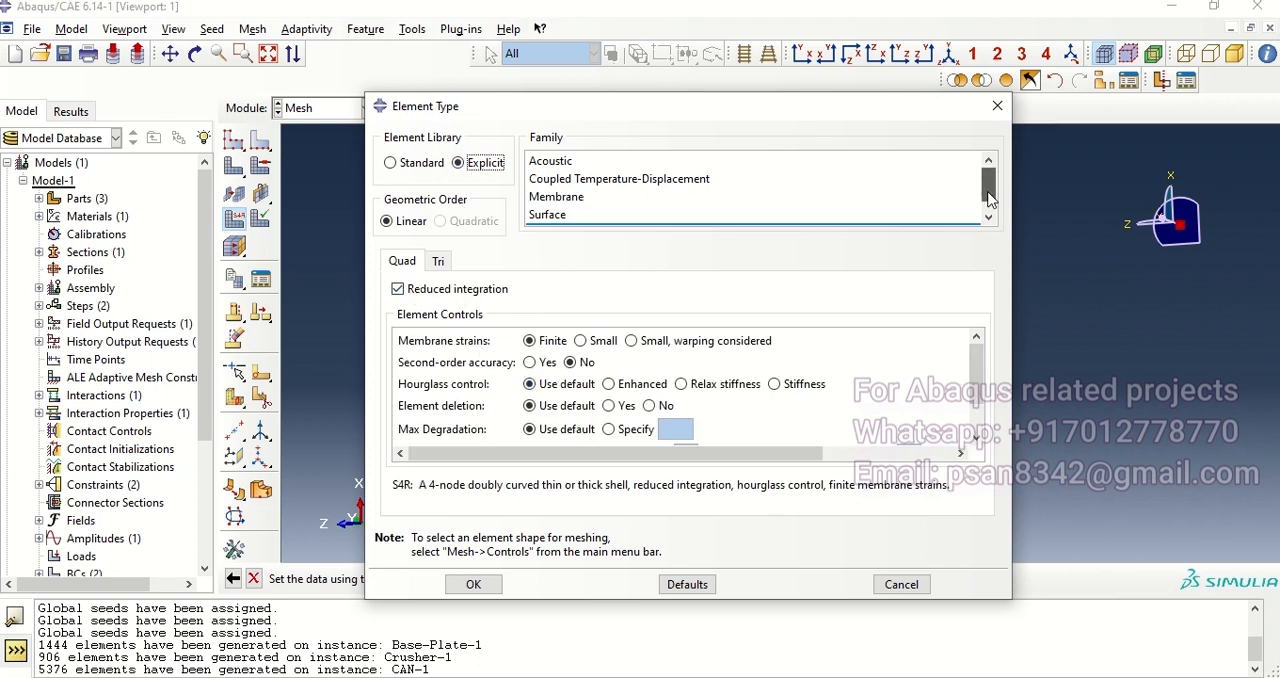
pyautogui.scroll(-1, 988, 188)
pyautogui.click(920, 218)
pyautogui.click(473, 584)
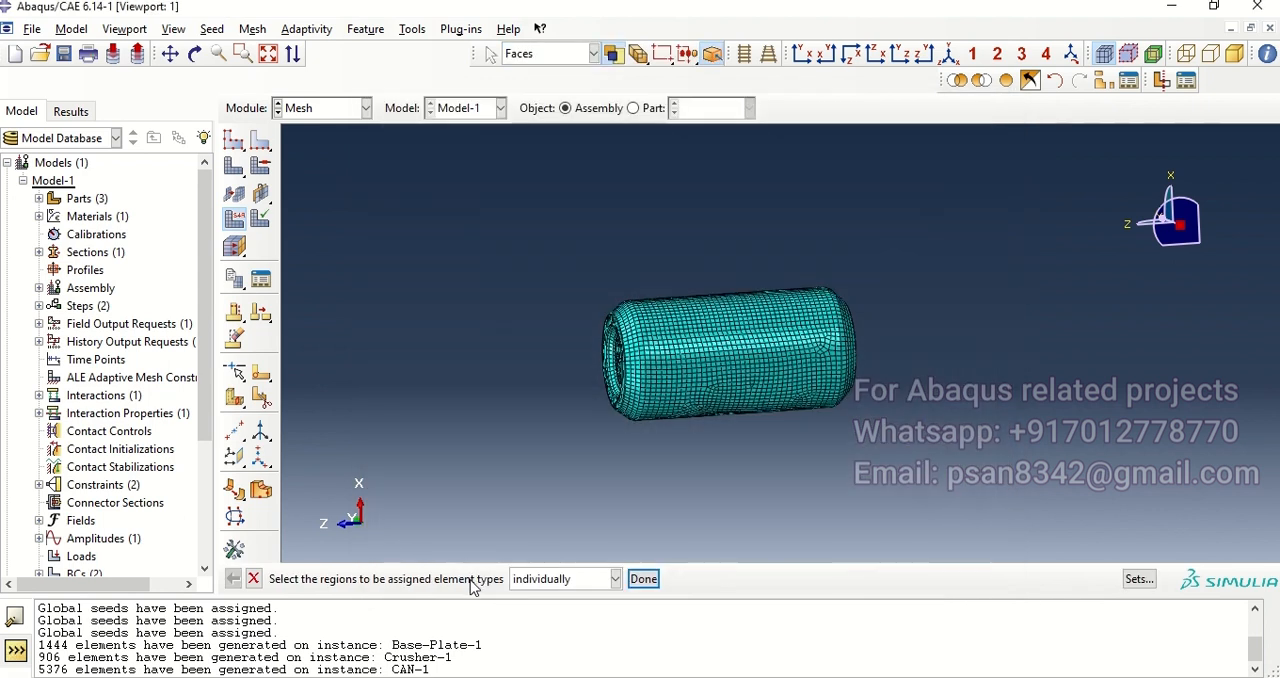
pyautogui.keyDown('ctrl'); pyautogui.keyDown('alt'); pyautogui.moveTo(812, 350); pyautogui.dragTo(788, 306); pyautogui.keyUp('alt'); pyautogui.keyUp('ctrl')
# Step: Create an analysis job named Can_Cursh with Model-1 as its source
pyautogui.click(366, 112)
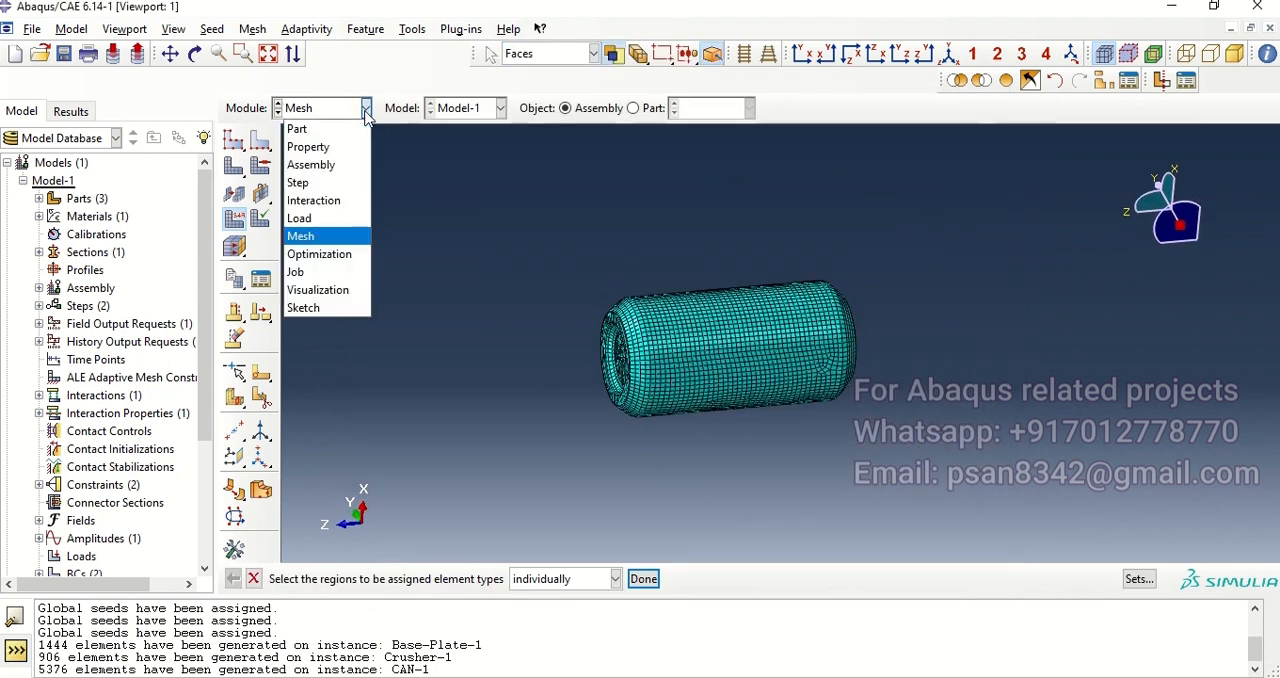
pyautogui.click(318, 272)
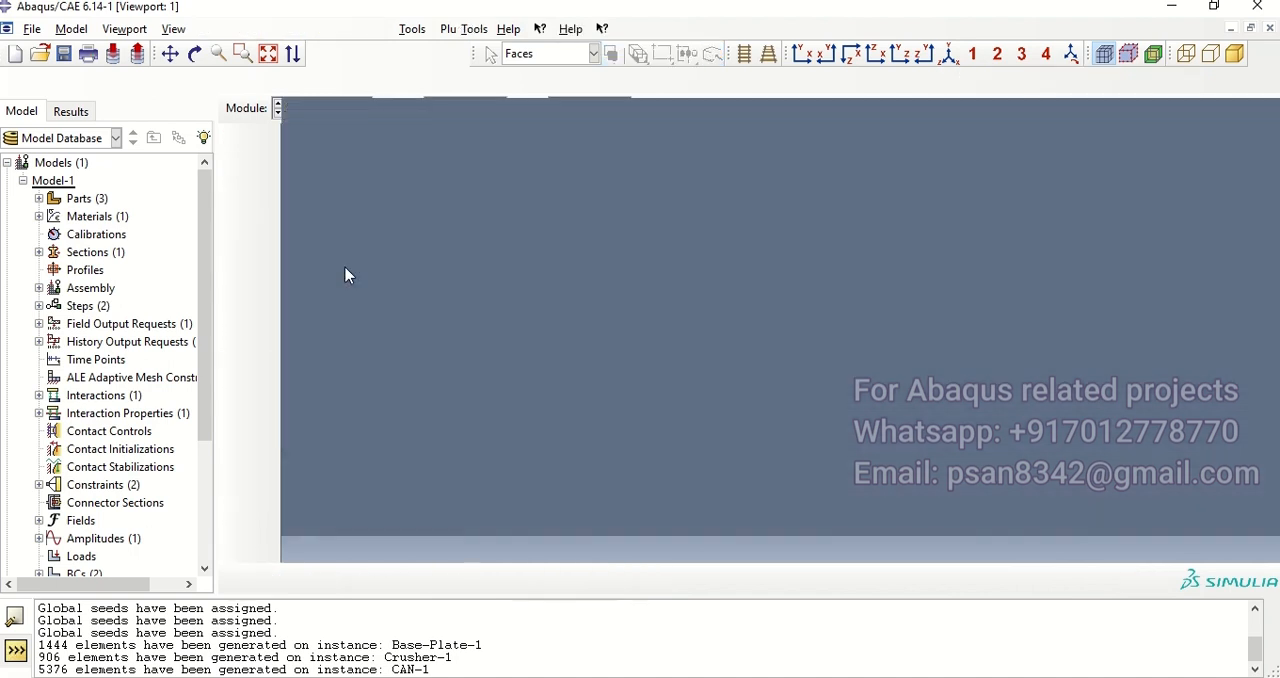
pyautogui.click(260, 114)
pyautogui.click(590, 442)
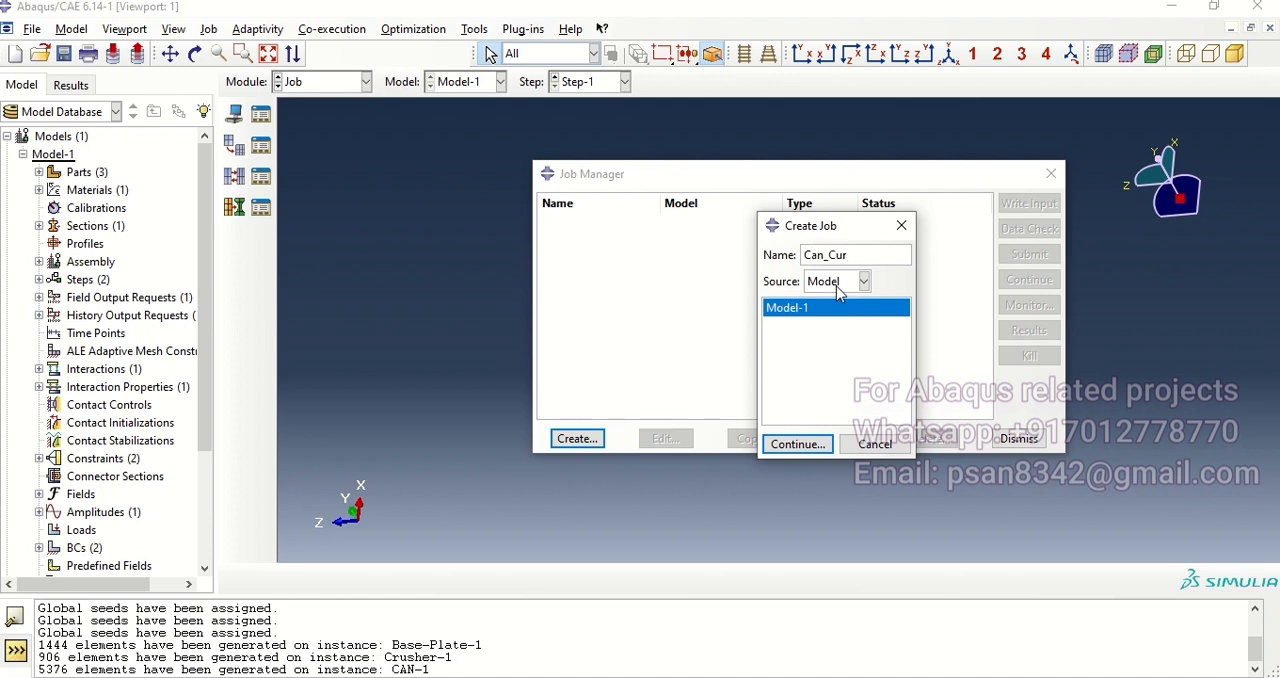
pyautogui.press('Return')
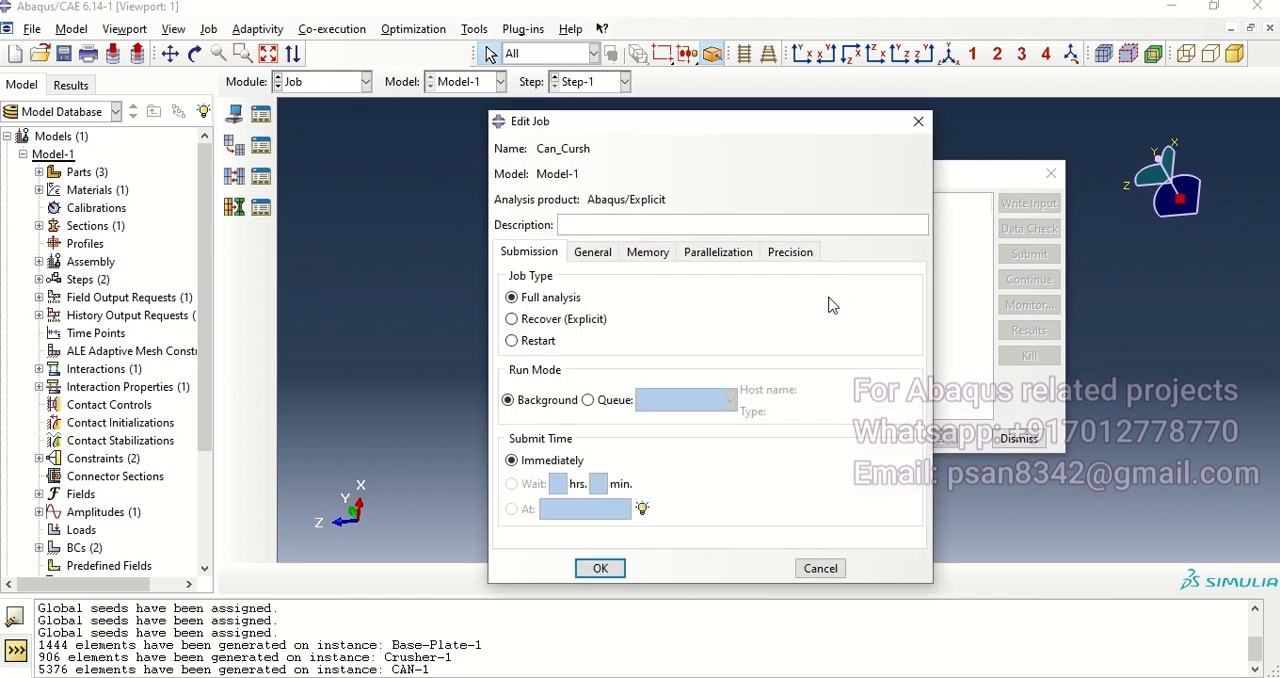
# Step: Adjust the job's parallelization settings and accept it as a full analysis run in the background
pyautogui.click(717, 252)
pyautogui.click(506, 278)
pyautogui.click(673, 273)
pyautogui.click(673, 273)
pyautogui.click(600, 568)
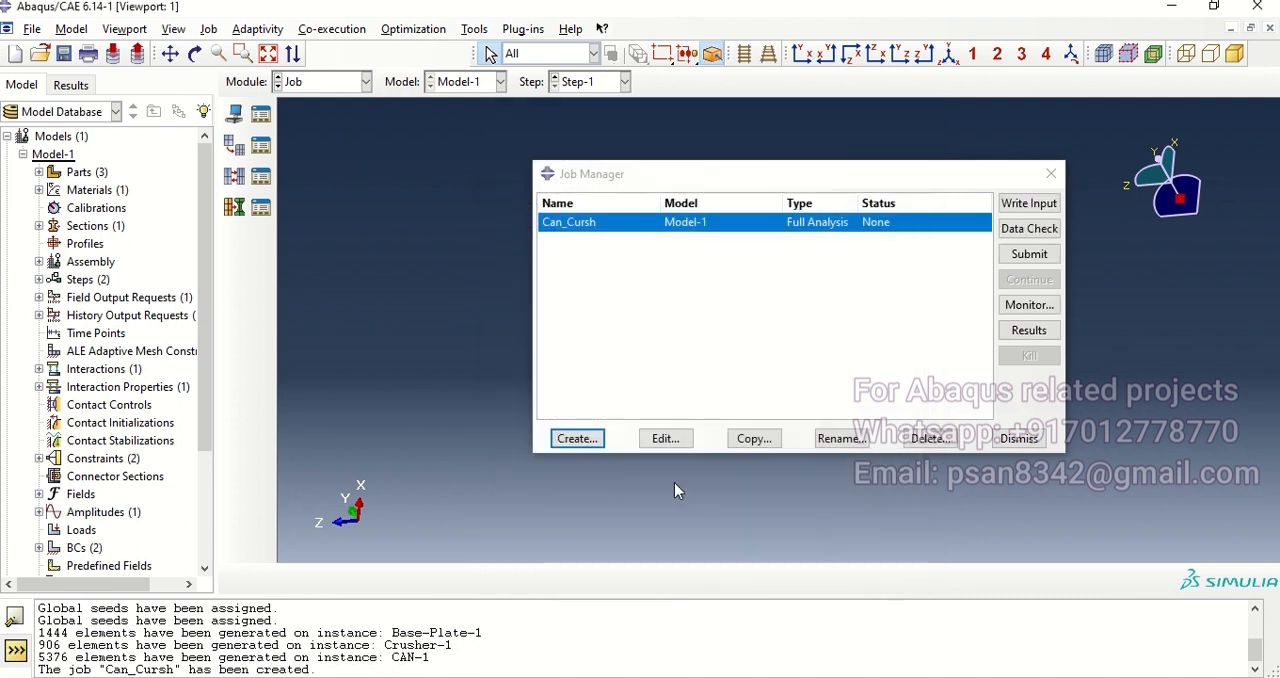
# Step: Submit the Can_Cursh job and monitor it in an enlarged monitor window until the analysis ends
pyautogui.click(1032, 256)
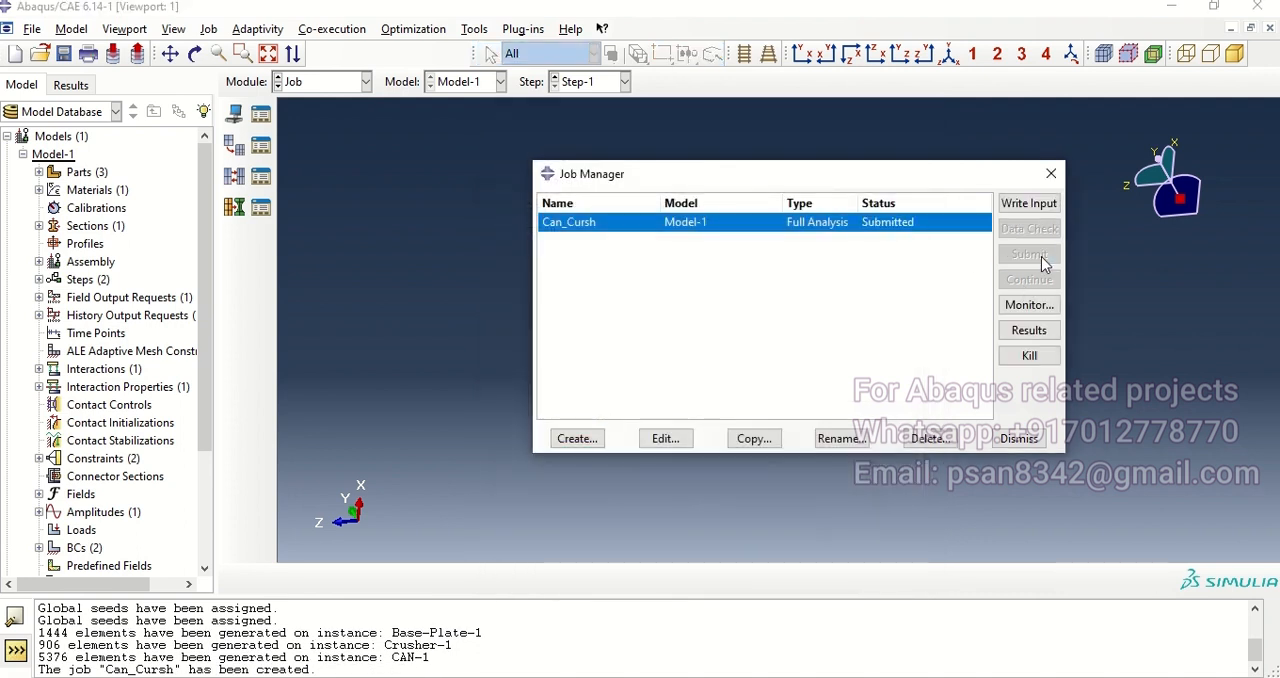
pyautogui.click(1030, 305)
pyautogui.moveTo(244, 234); pyautogui.dragTo(324, 128)
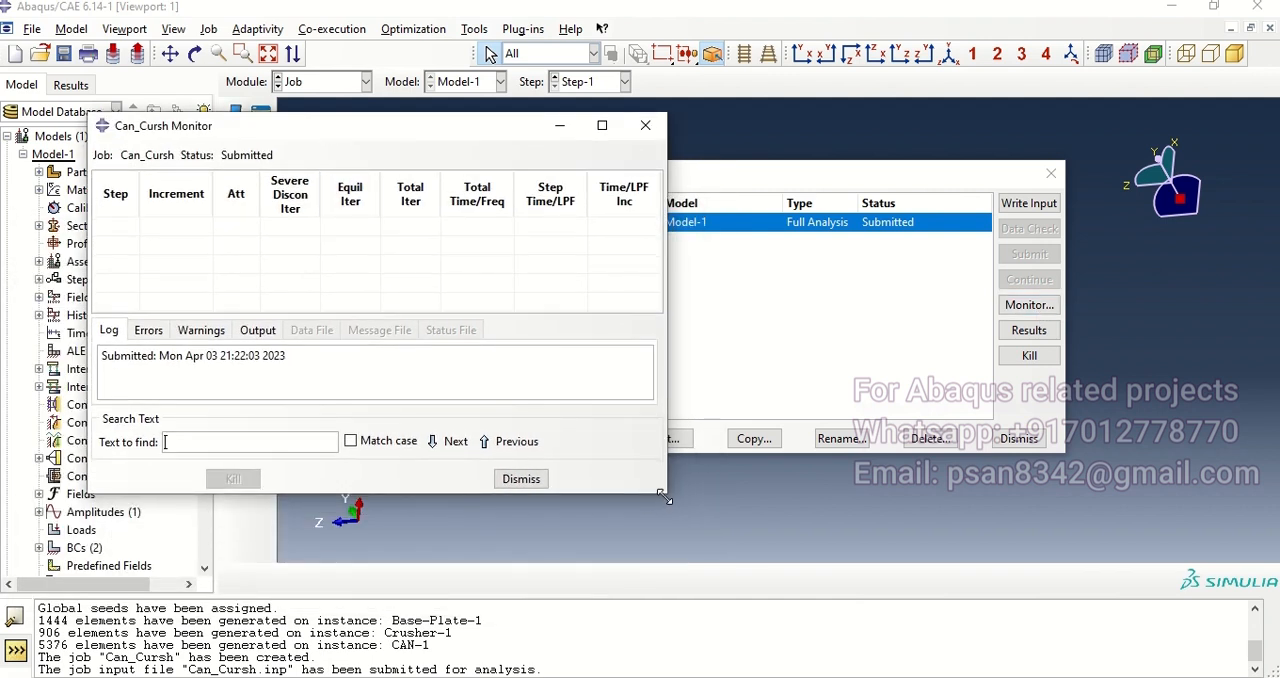
pyautogui.moveTo(664, 497); pyautogui.dragTo(716, 573)
pyautogui.moveTo(487, 316); pyautogui.dragTo(486, 354)
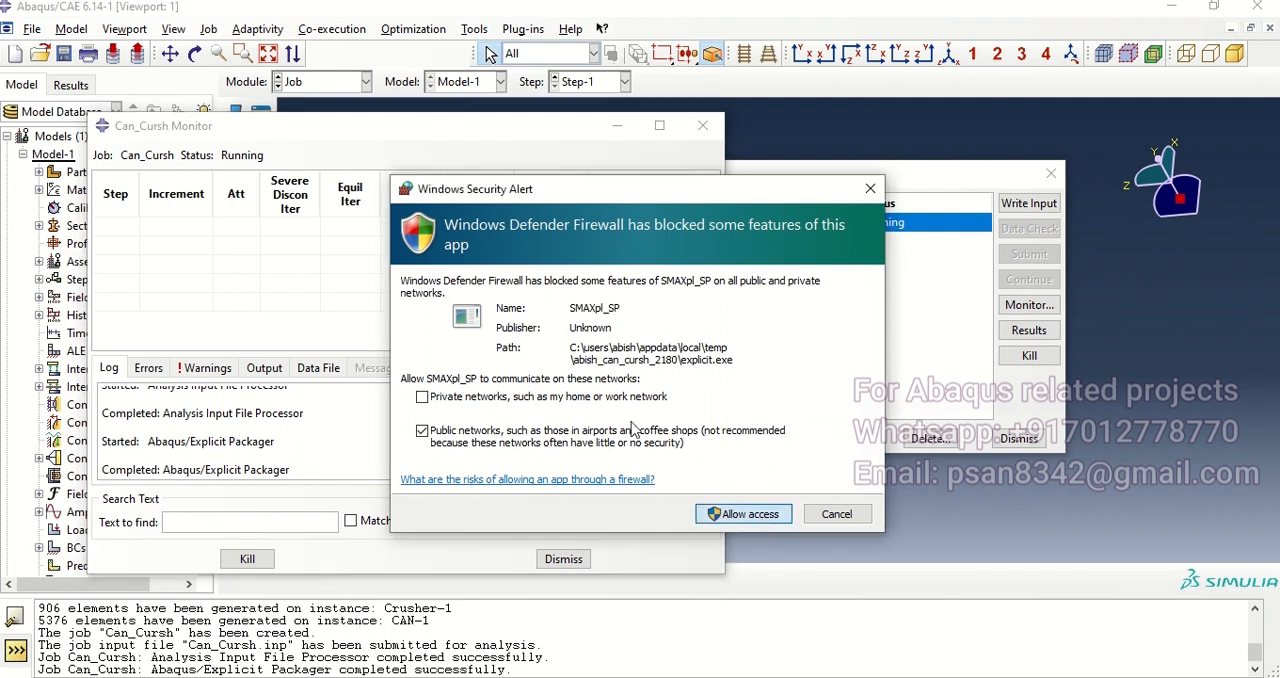
pyautogui.click(701, 401)
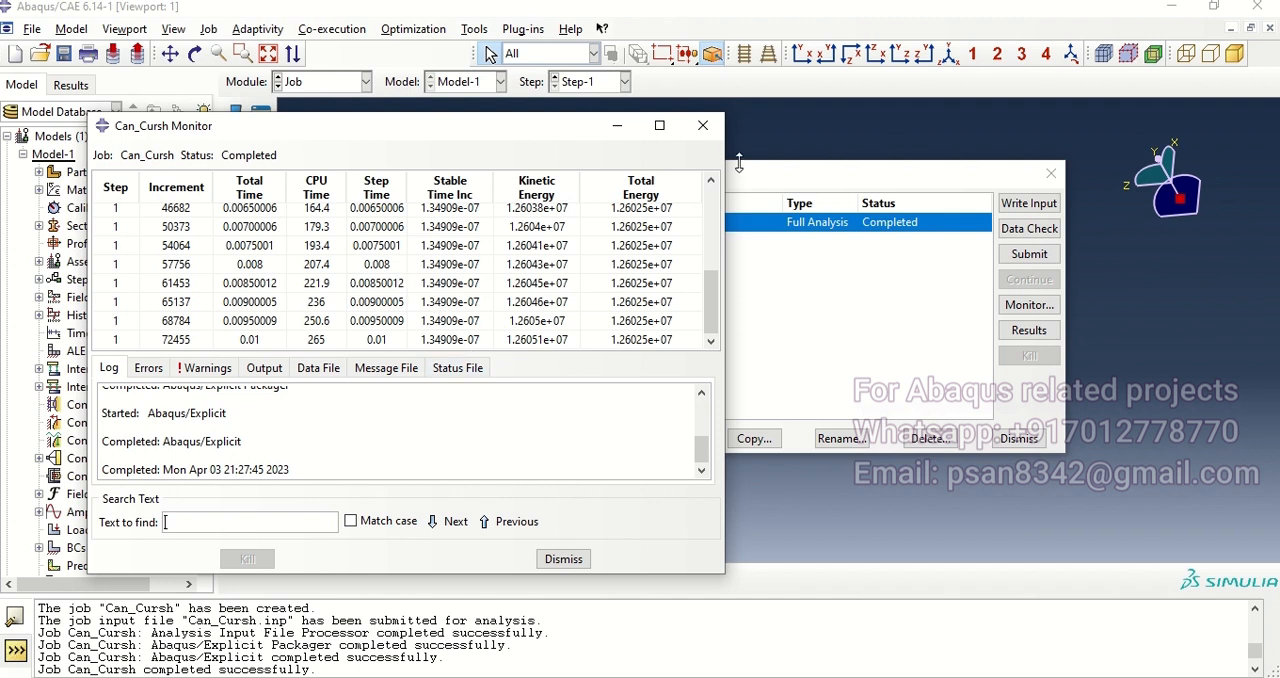
pyautogui.click(703, 125)
# Step: Open the Can_Cursh results and plot the Mises stress contours on the deformed shape
pyautogui.click(1028, 331)
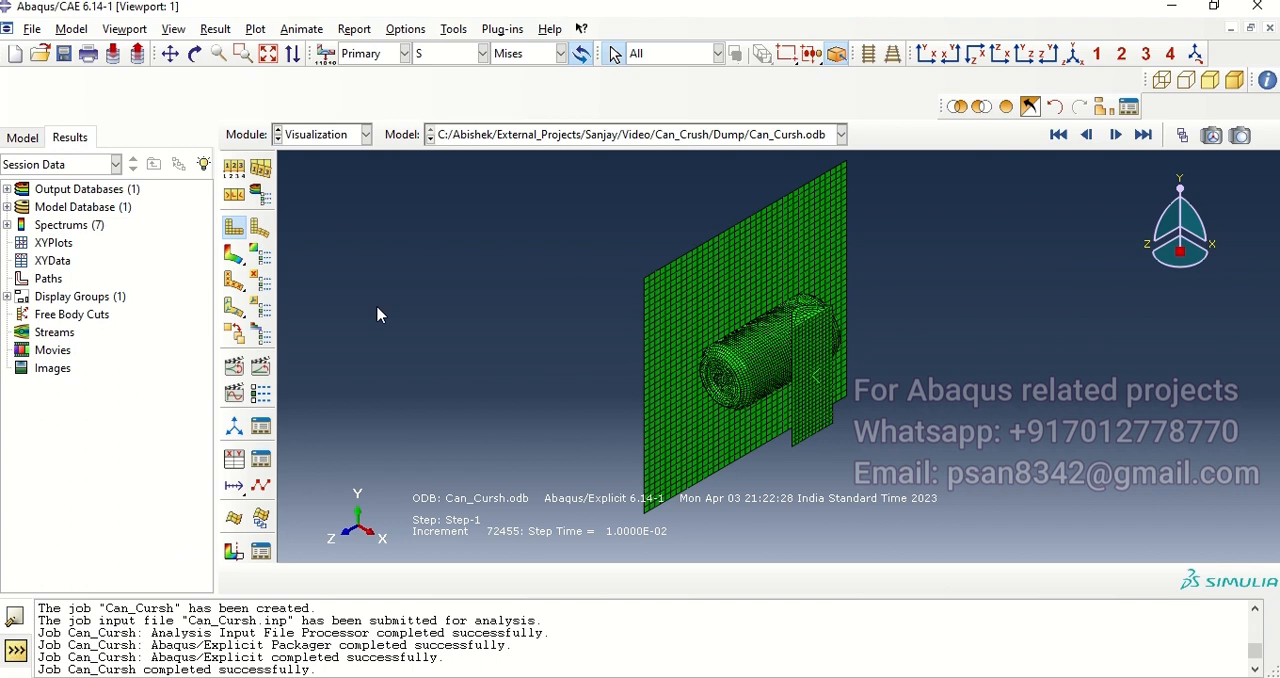
pyautogui.keyDown('ctrl'); pyautogui.keyDown('alt'); pyautogui.moveTo(803, 386); pyautogui.dragTo(685, 345); pyautogui.keyUp('alt'); pyautogui.keyUp('ctrl')
pyautogui.click(233, 254)
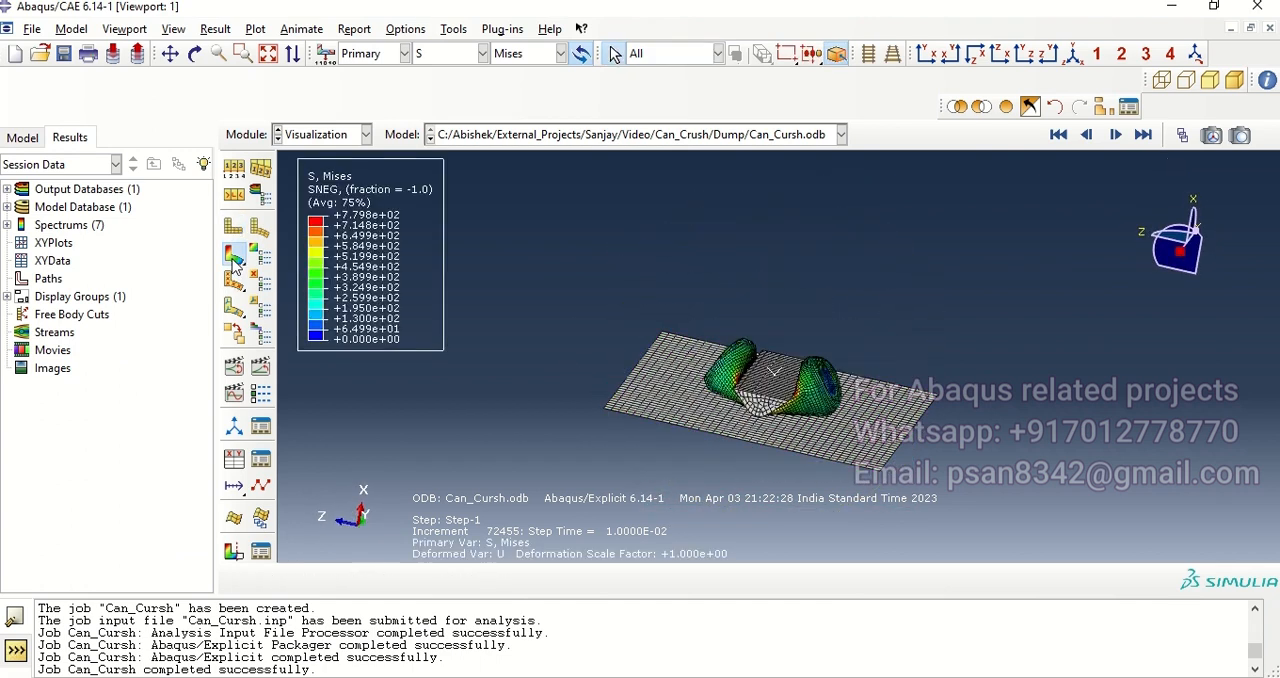
pyautogui.keyDown('ctrl'); pyautogui.keyDown('alt'); pyautogui.moveTo(723, 440); pyautogui.dragTo(866, 430); pyautogui.keyUp('alt'); pyautogui.keyUp('ctrl')
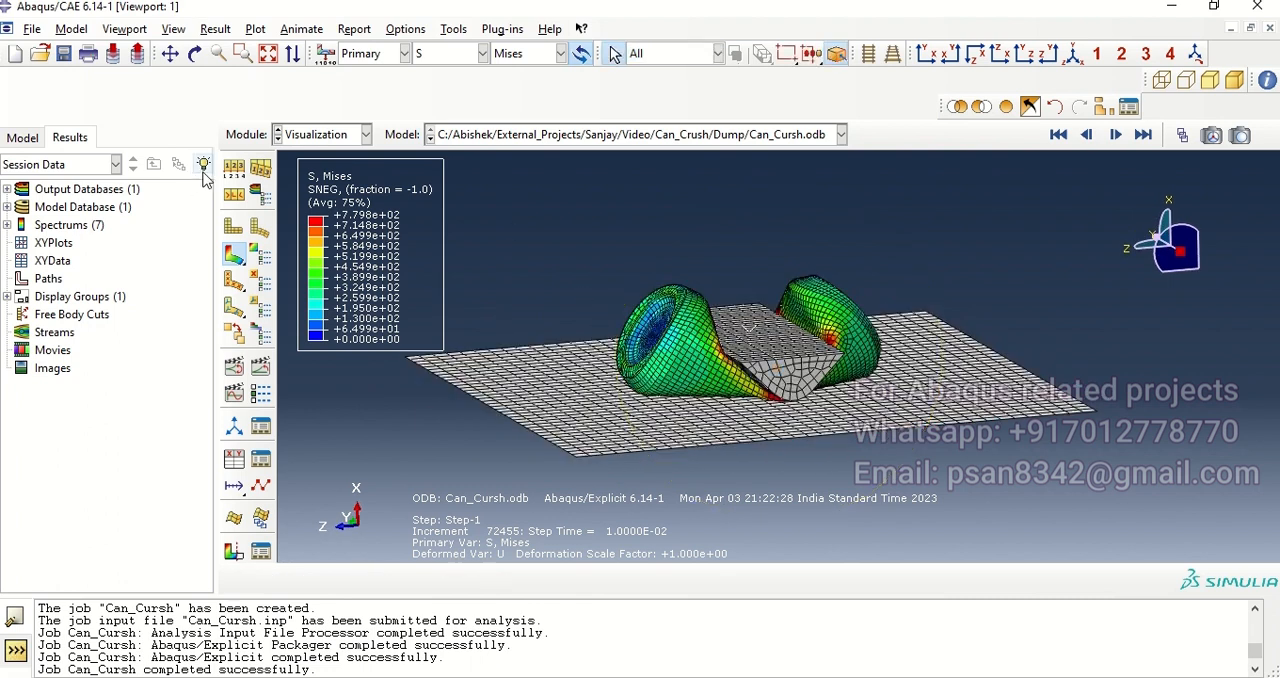
# Step: Set the contour legend's number format to Fixed in the viewport annotation options
pyautogui.click(124, 29)
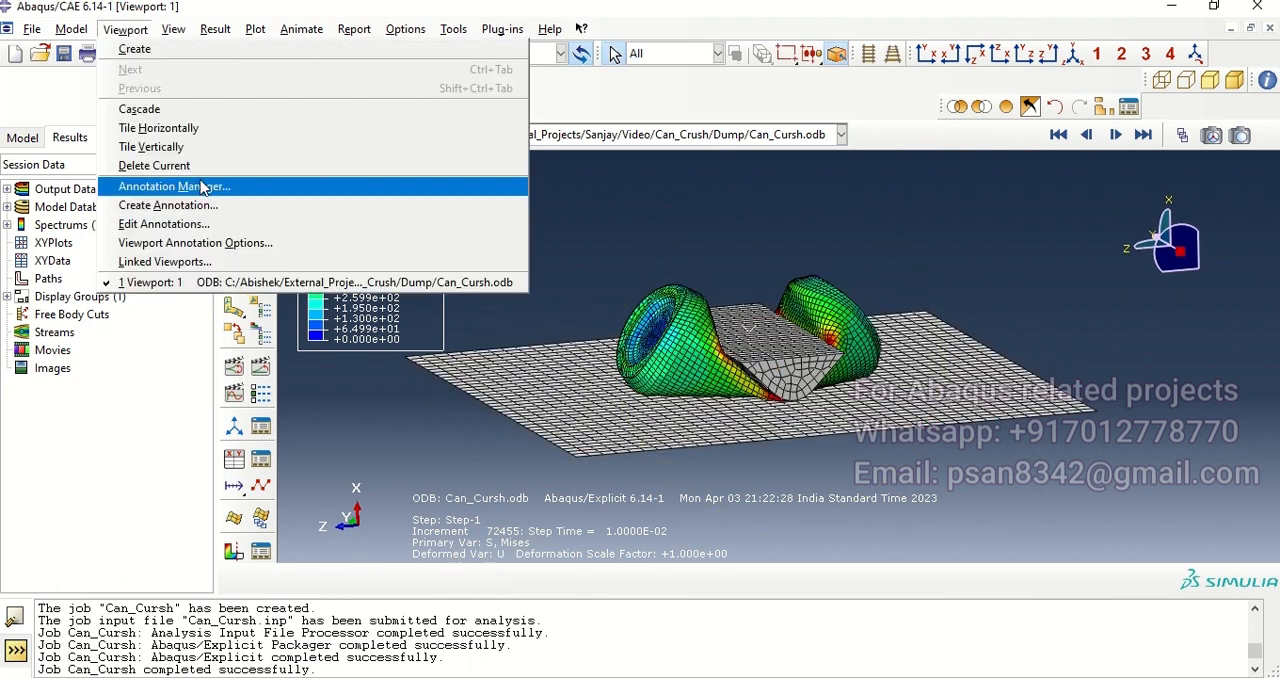
pyautogui.click(190, 243)
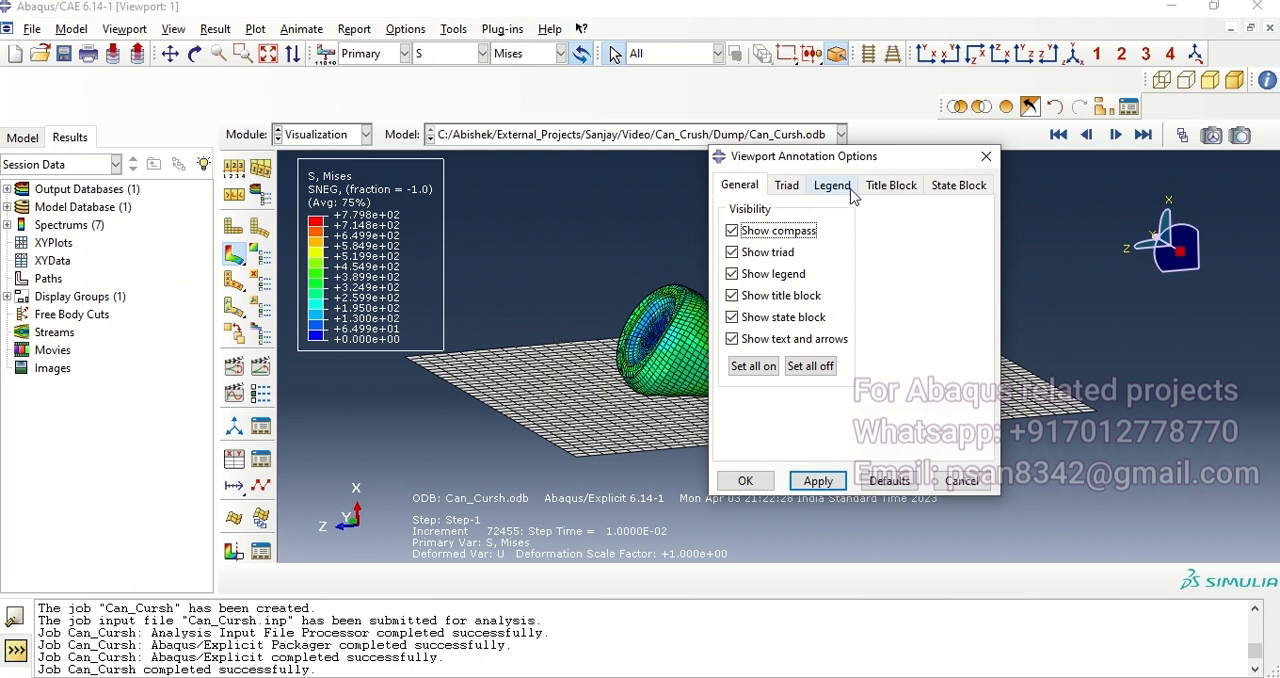
pyautogui.click(831, 185)
pyautogui.click(922, 380)
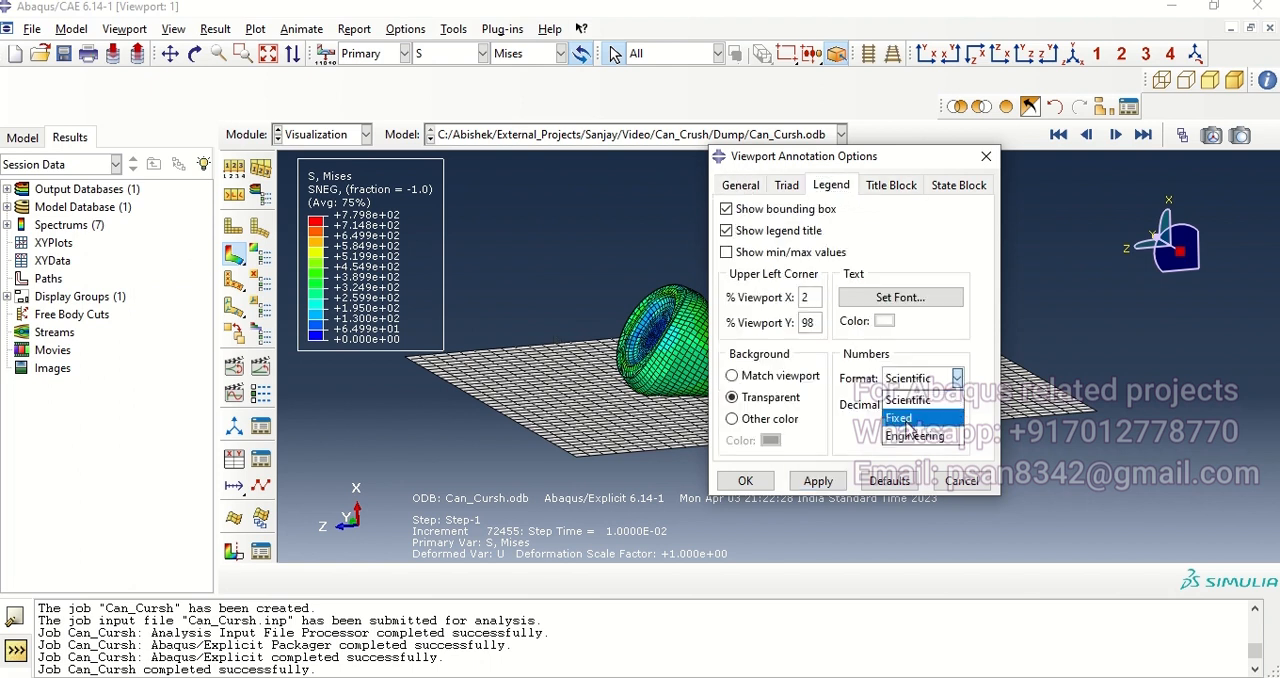
pyautogui.click(907, 422)
pyautogui.click(818, 481)
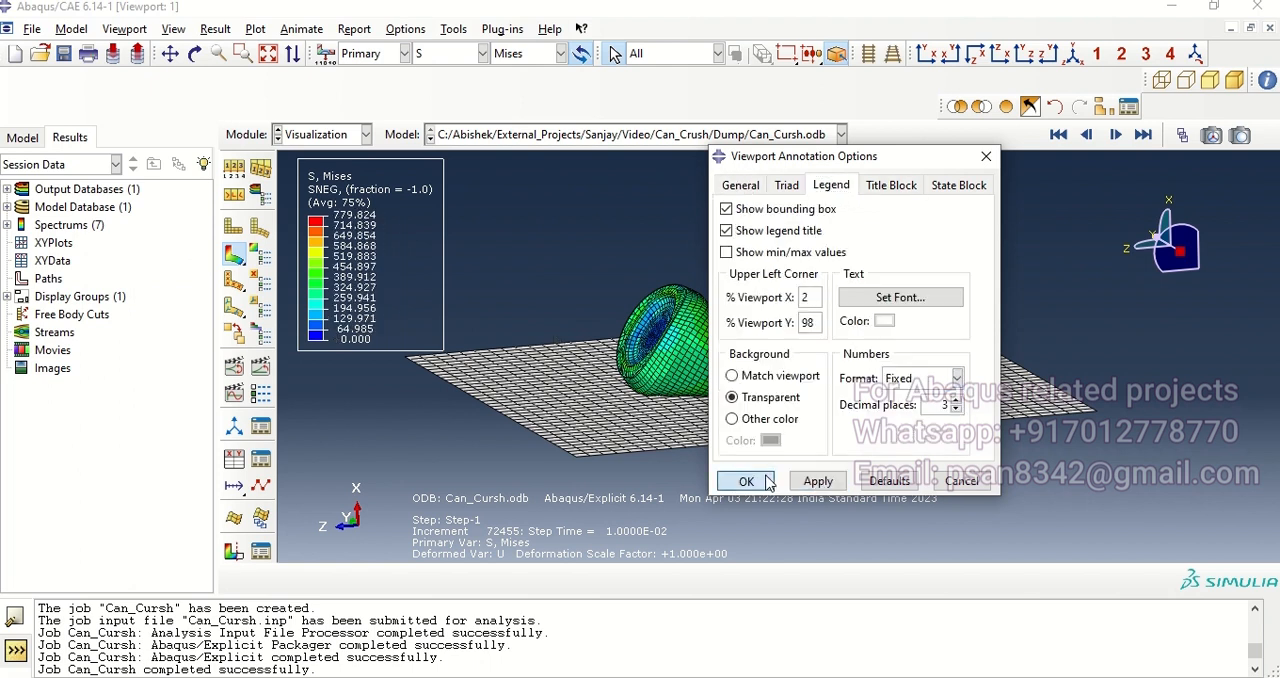
pyautogui.click(745, 481)
# Step: Rearrange the display group and render style toolbars into a single row above the viewport
pyautogui.moveTo(903, 410)
pyautogui.keyDown('ctrl'); pyautogui.keyDown('alt'); pyautogui.mouseDown()
pyautogui.moveTo(820, 366)
pyautogui.moveTo(829, 358)
pyautogui.moveTo(889, 419)
pyautogui.mouseUp(); pyautogui.keyUp('alt'); pyautogui.keyUp('ctrl')
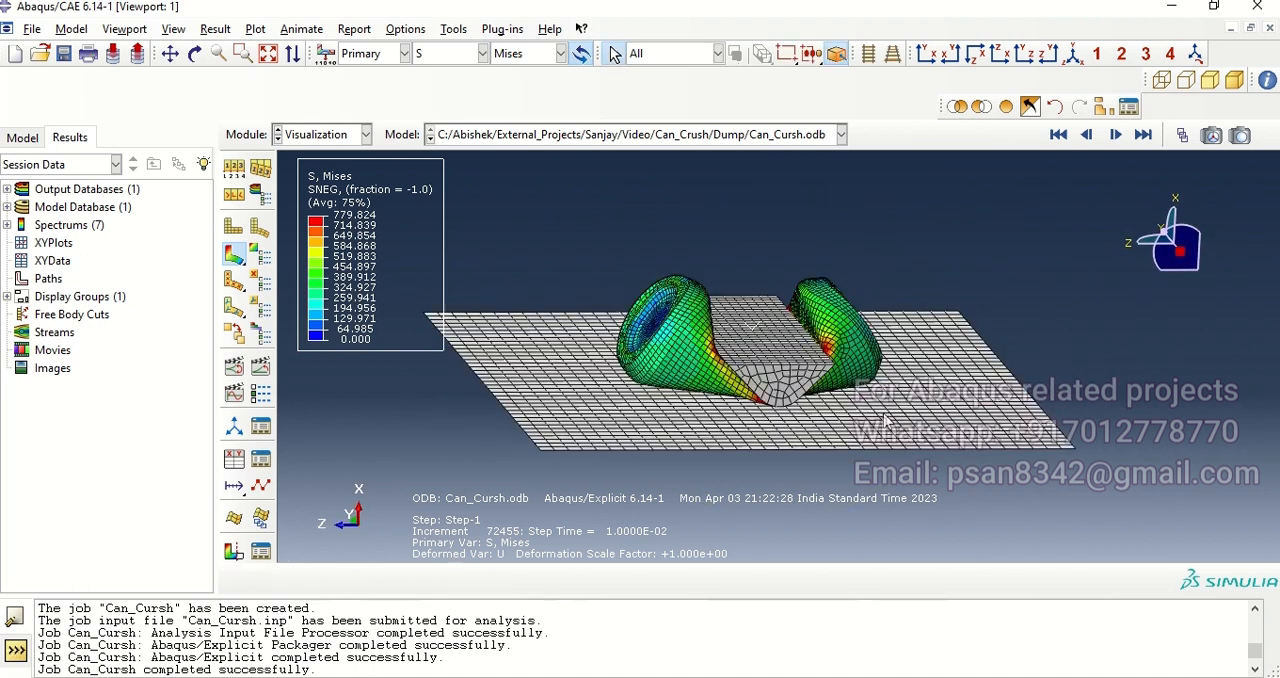
pyautogui.keyDown('ctrl'); pyautogui.keyDown('alt'); pyautogui.moveTo(743, 406); pyautogui.dragTo(806, 398); pyautogui.keyUp('alt'); pyautogui.keyUp('ctrl')
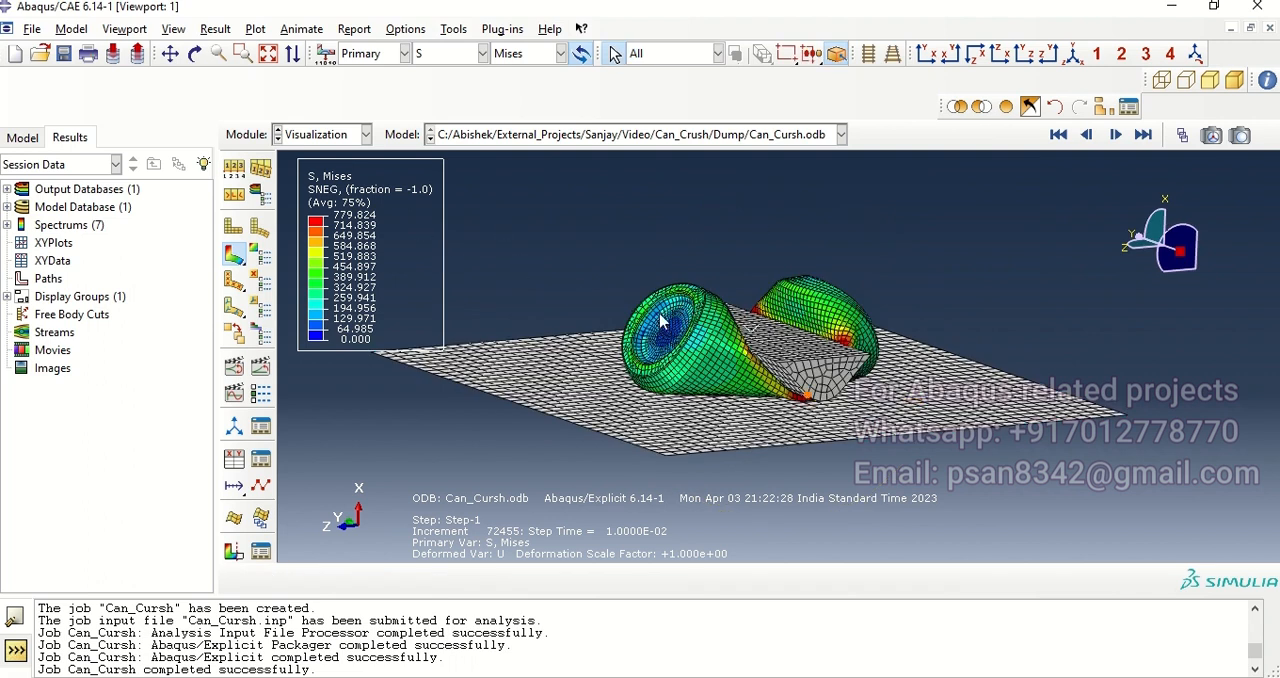
pyautogui.moveTo(942, 108); pyautogui.dragTo(928, 88)
pyautogui.click(934, 81)
pyautogui.moveTo(954, 370); pyautogui.dragTo(890, 378)
# Step: Show only feature edges on the contour plot and switch the deformation scale factor to Uniform
pyautogui.click(233, 141)
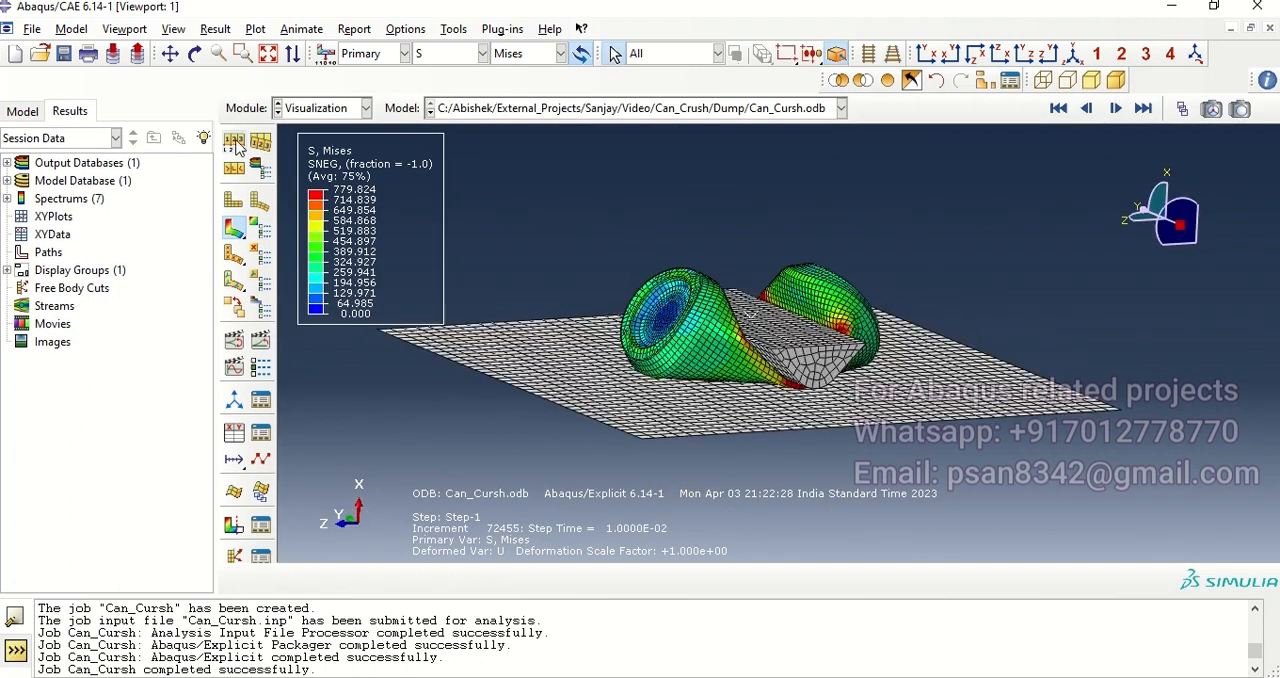
pyautogui.click(254, 228)
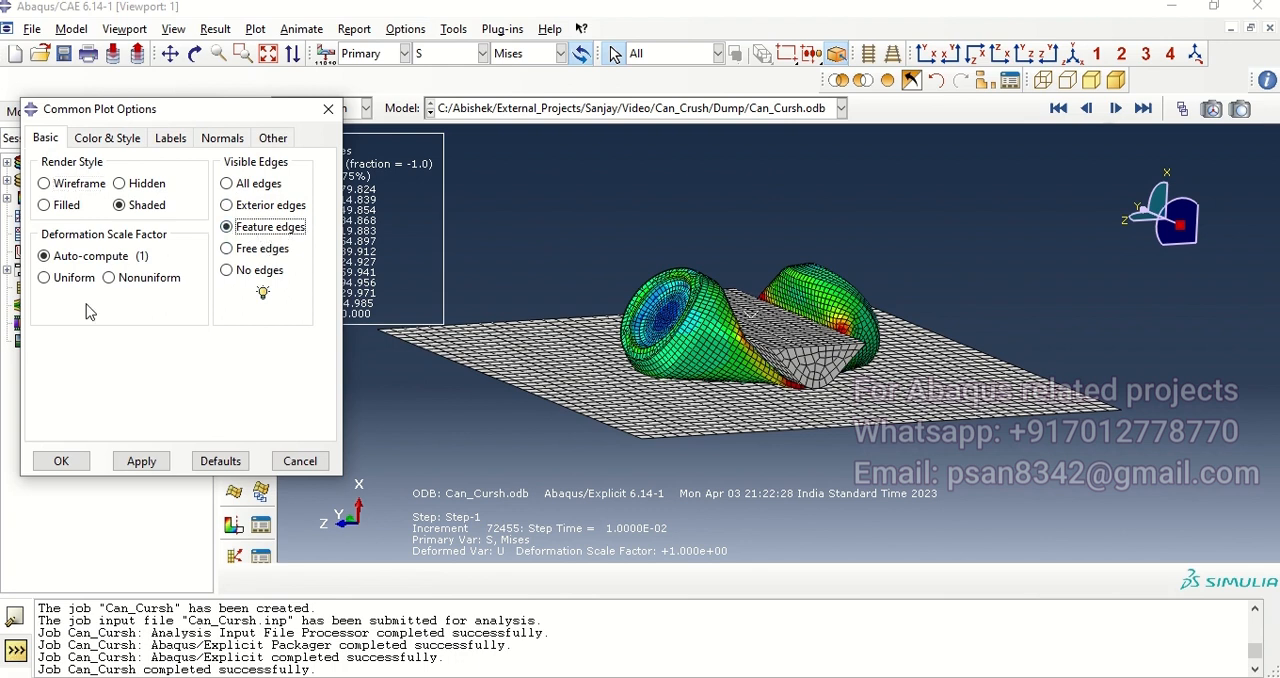
pyautogui.click(60, 280)
pyautogui.click(138, 461)
pyautogui.click(293, 468)
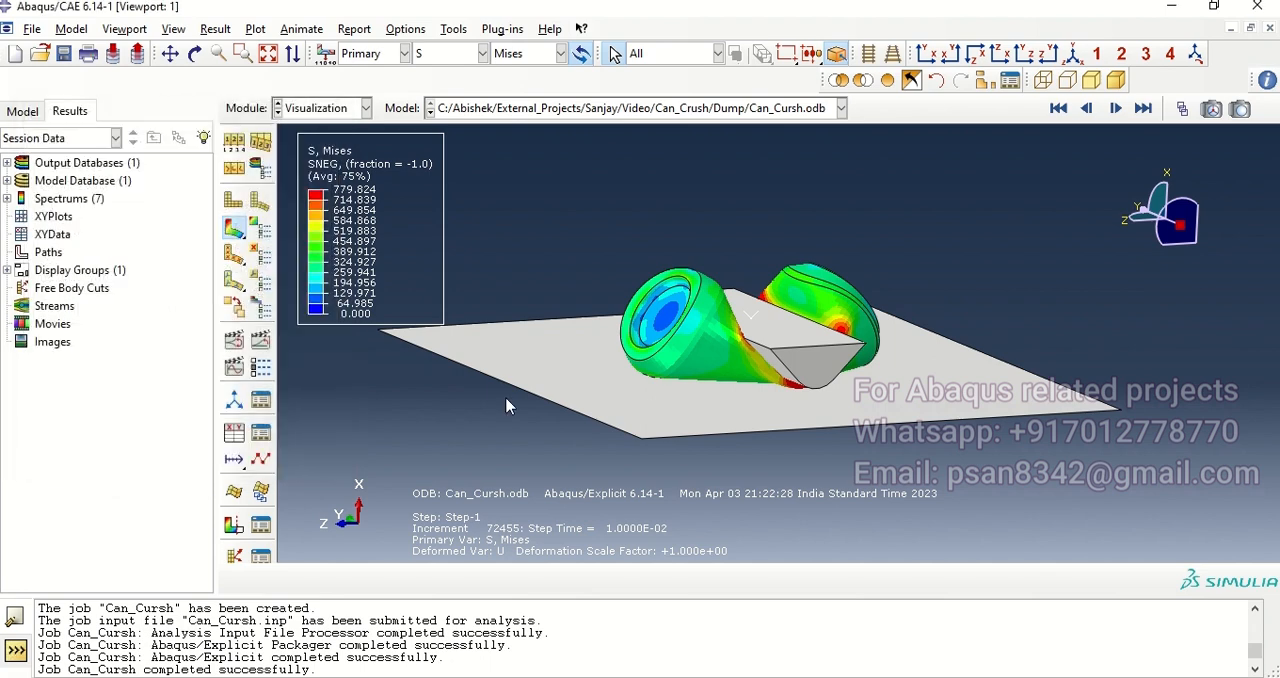
# Step: Animate the crushing as a looping time history and slow the frame rate to about a third of its range
pyautogui.moveTo(811, 345)
pyautogui.keyDown('ctrl'); pyautogui.keyDown('alt'); pyautogui.mouseDown()
pyautogui.moveTo(666, 355)
pyautogui.moveTo(757, 370)
pyautogui.moveTo(811, 358)
pyautogui.moveTo(851, 384)
pyautogui.mouseUp(); pyautogui.keyUp('alt'); pyautogui.keyUp('ctrl')
pyautogui.scroll(-3, 718, 351)
pyautogui.scroll(3, 719, 347)
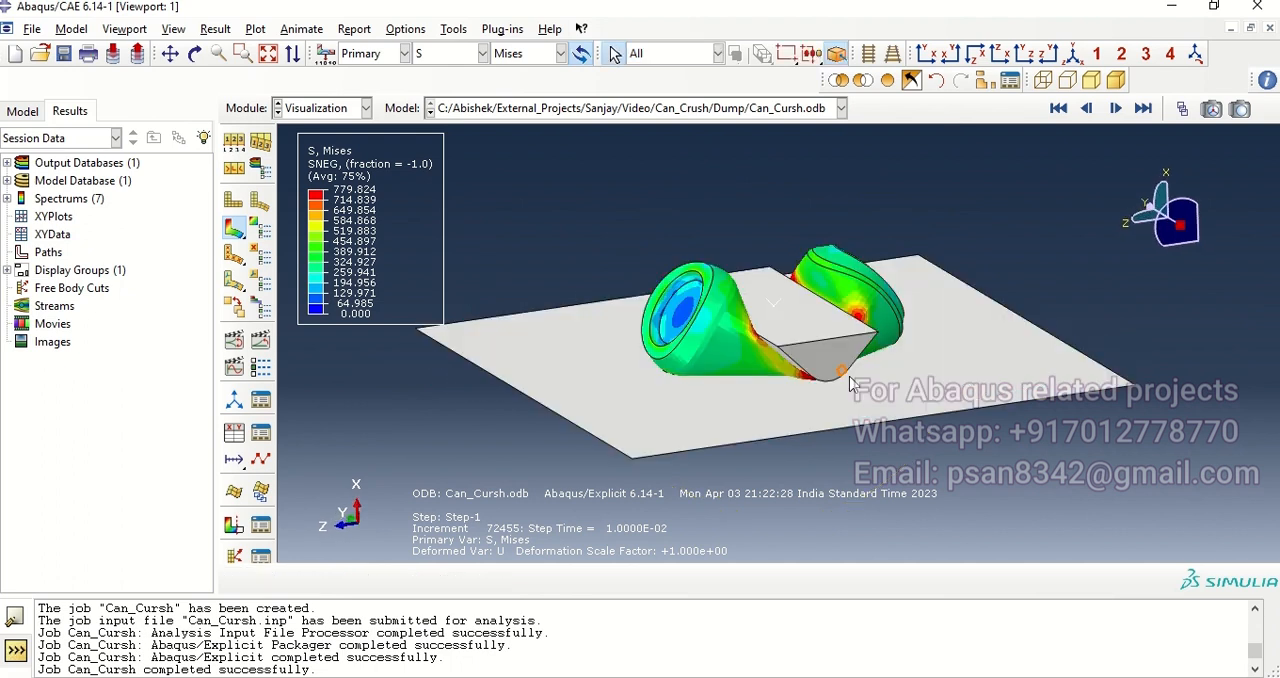
pyautogui.keyDown('ctrl'); pyautogui.keyDown('alt'); pyautogui.moveTo(804, 426); pyautogui.dragTo(812, 422); pyautogui.keyUp('alt'); pyautogui.keyUp('ctrl')
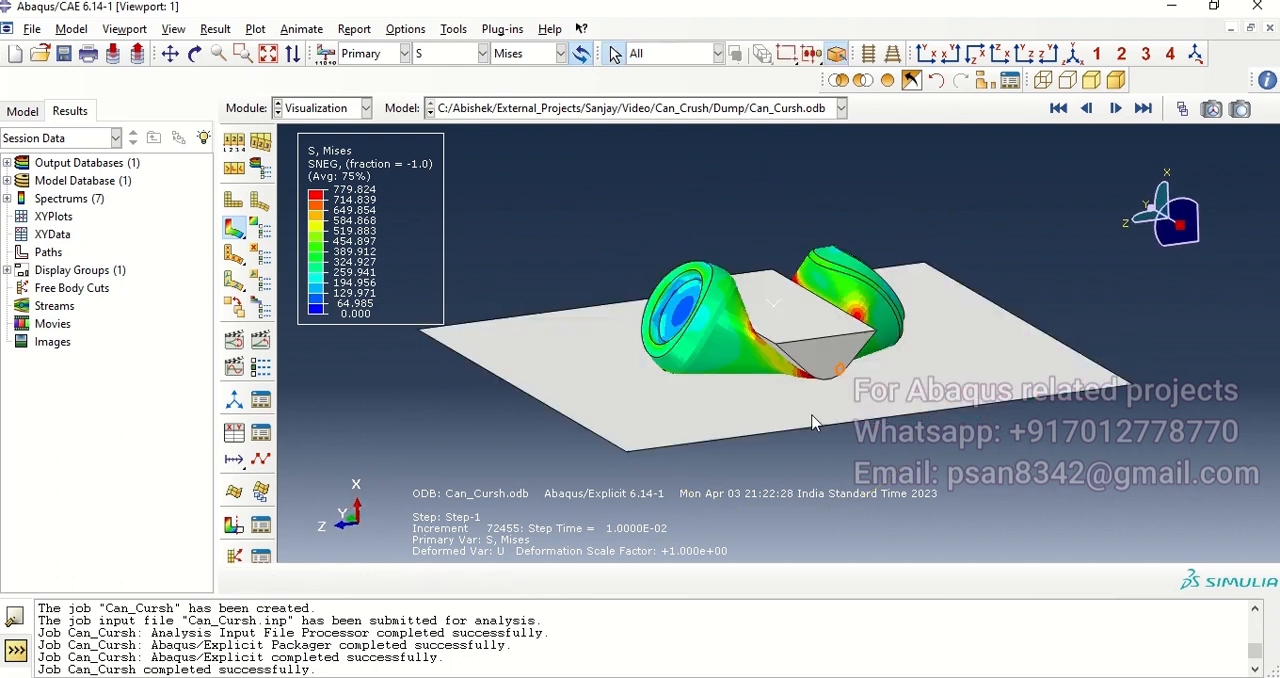
pyautogui.click(261, 342)
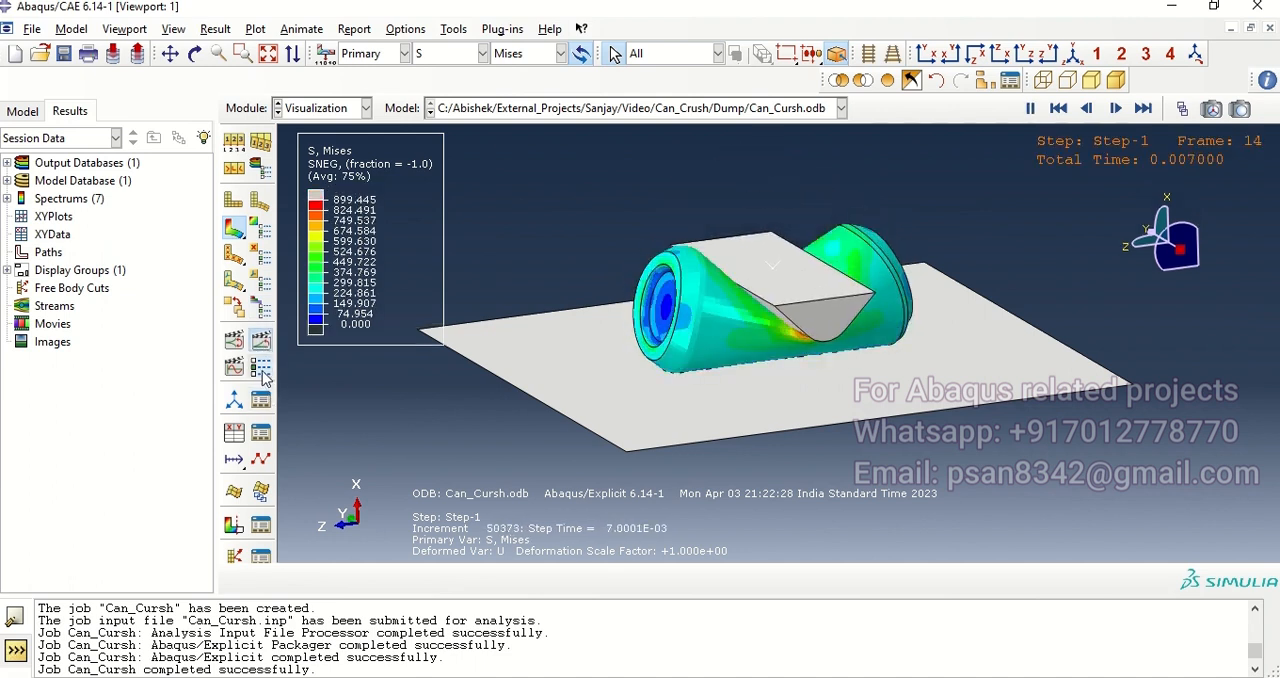
pyautogui.click(261, 369)
pyautogui.click(291, 397)
pyautogui.moveTo(291, 397); pyautogui.dragTo(108, 402)
pyautogui.click(160, 545)
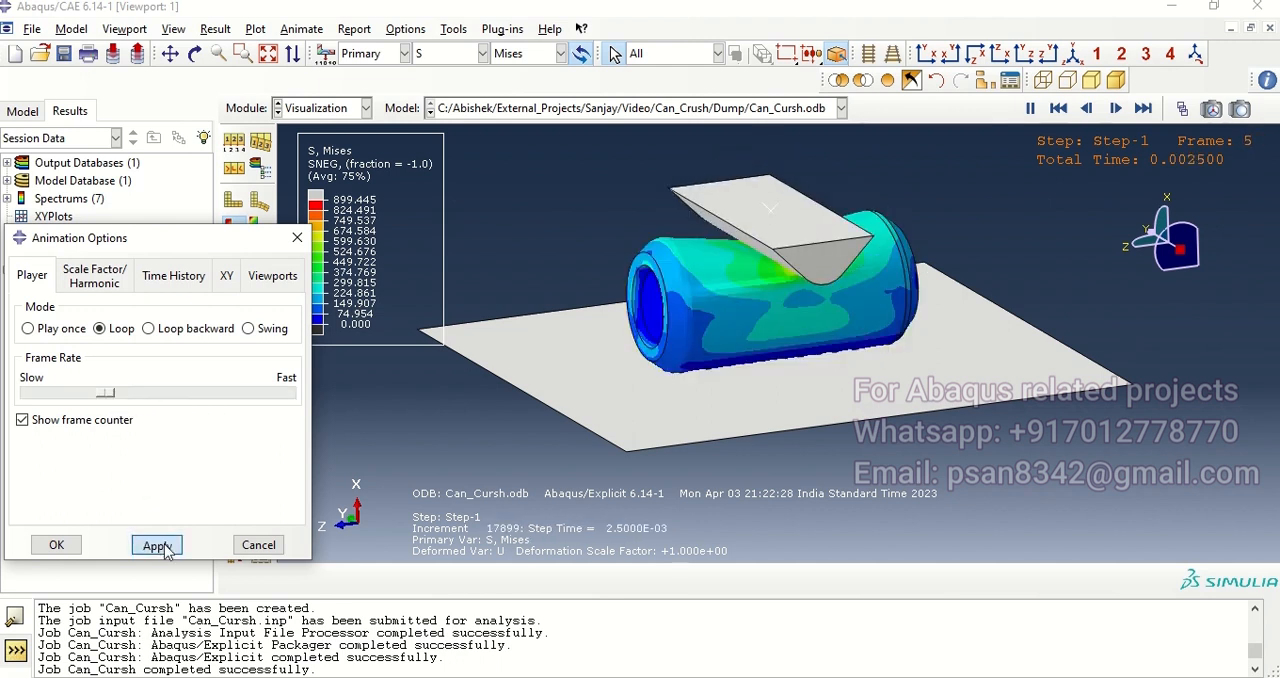
pyautogui.click(77, 547)
# Step: Replace the displayed contents with only the CAN-1 part instance using a display group
pyautogui.moveTo(845, 382)
pyautogui.keyDown('ctrl'); pyautogui.keyDown('alt'); pyautogui.mouseDown()
pyautogui.moveTo(802, 343)
pyautogui.moveTo(841, 370)
pyautogui.mouseUp(); pyautogui.keyUp('alt'); pyautogui.keyUp('ctrl')
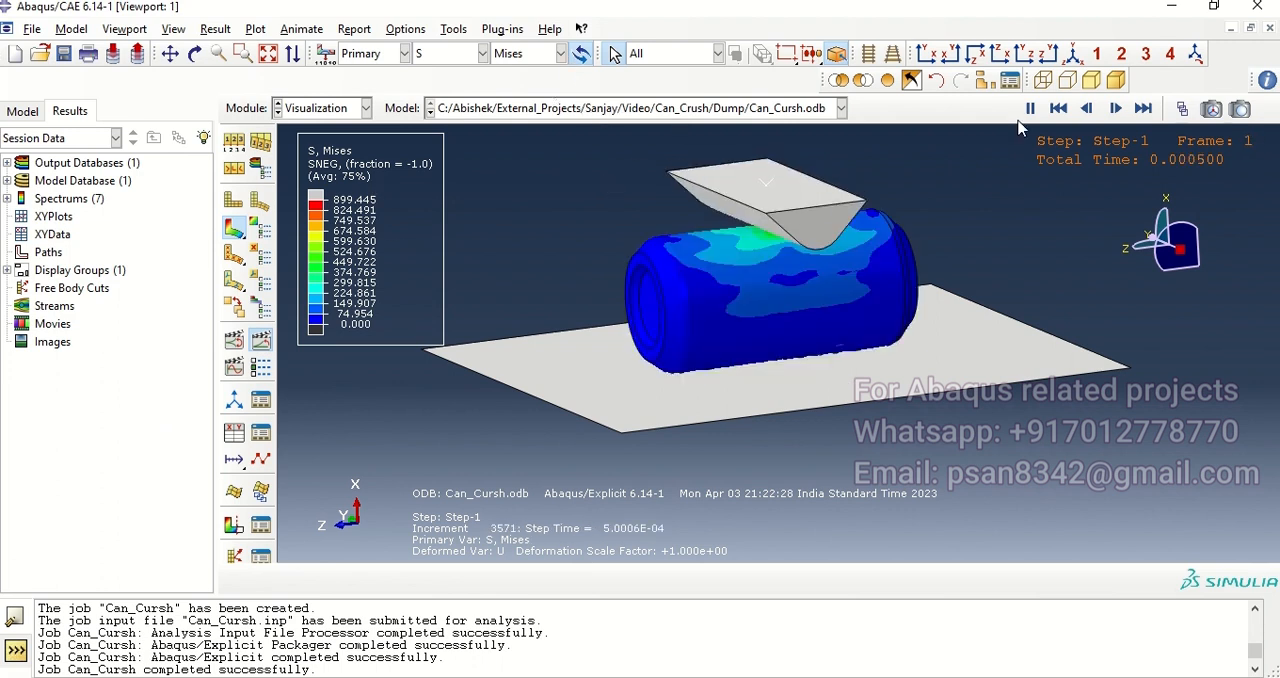
pyautogui.click(985, 82)
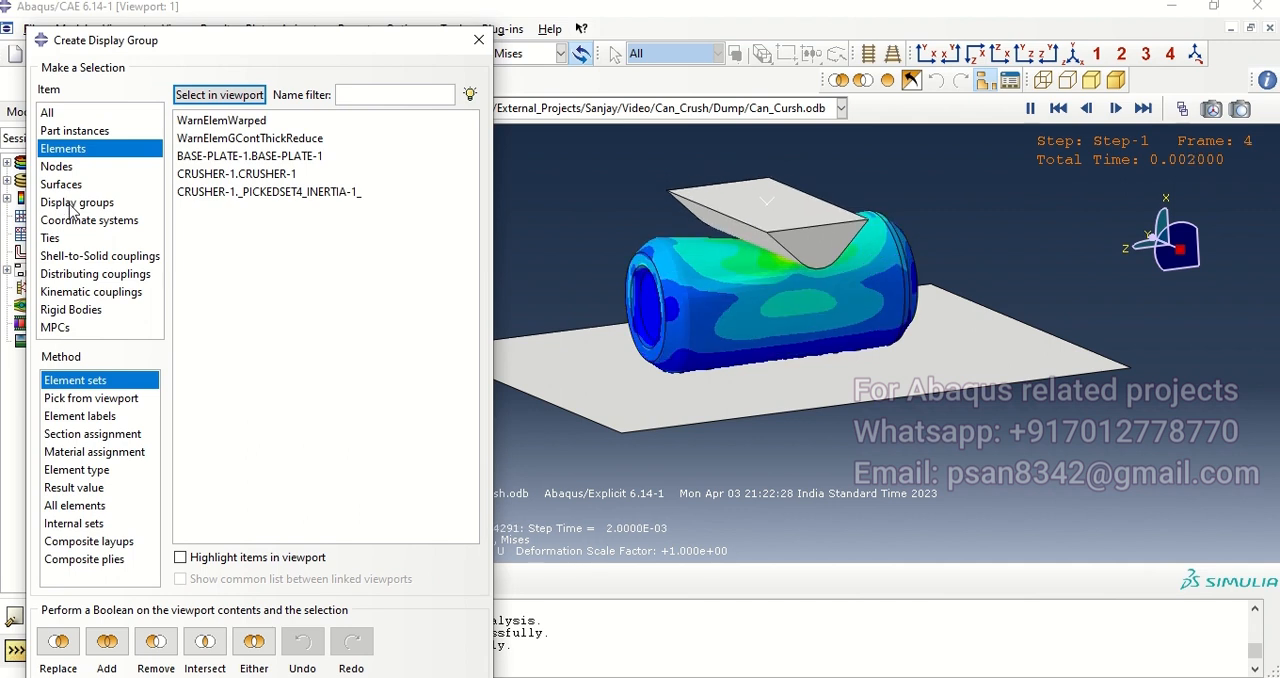
pyautogui.click(58, 134)
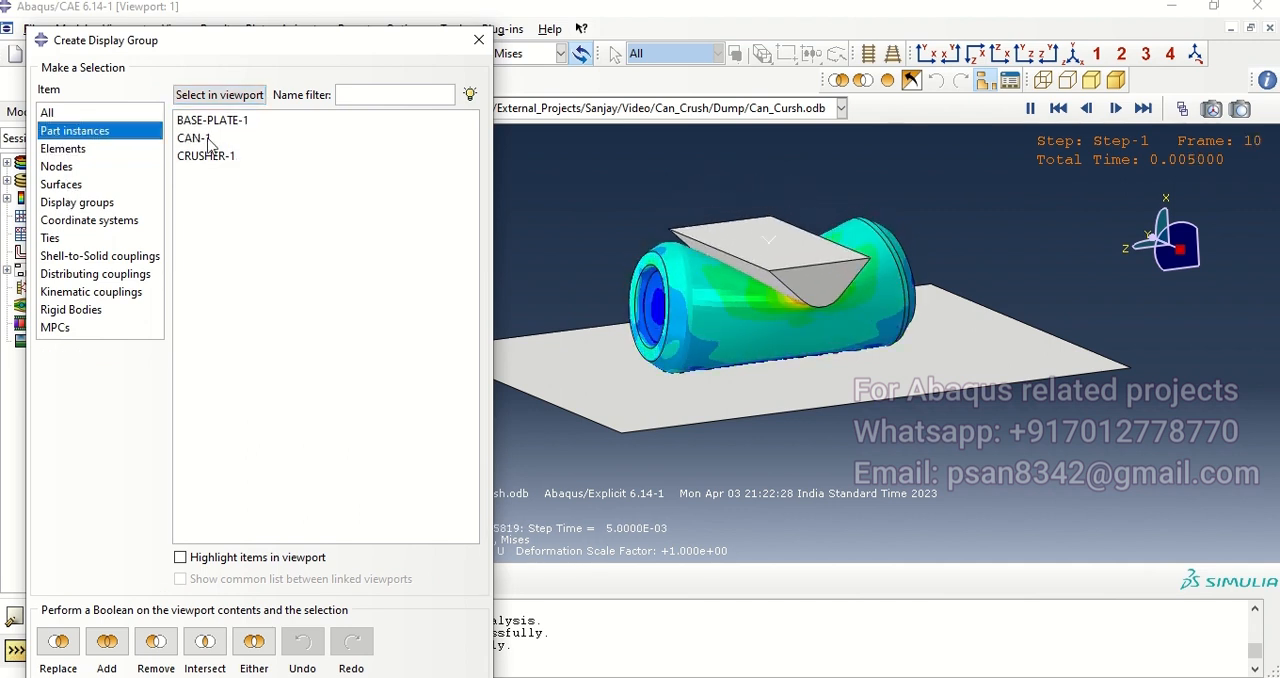
pyautogui.click(206, 140)
pyautogui.click(57, 645)
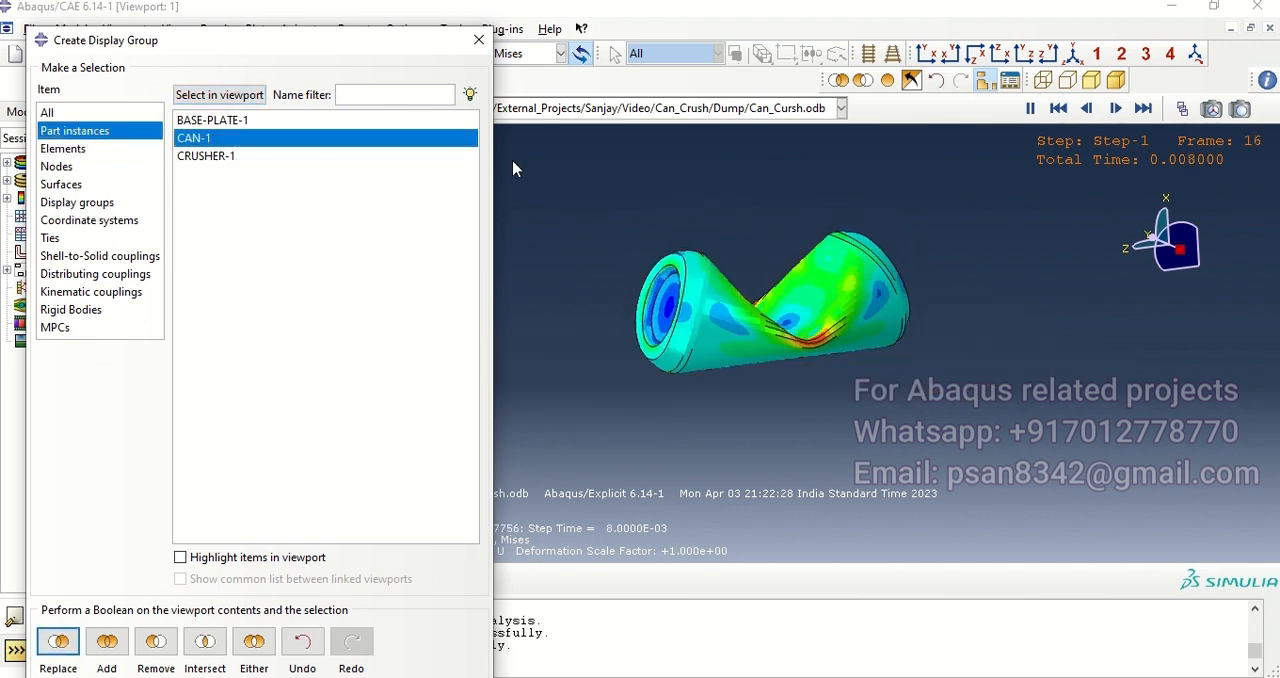
pyautogui.click(479, 39)
# Step: Contour the can's stress by Max. Principal, followed by the S12 component
pyautogui.keyDown('ctrl'); pyautogui.keyDown('alt'); pyautogui.moveTo(757, 376); pyautogui.dragTo(757, 375); pyautogui.keyUp('alt'); pyautogui.keyUp('ctrl')
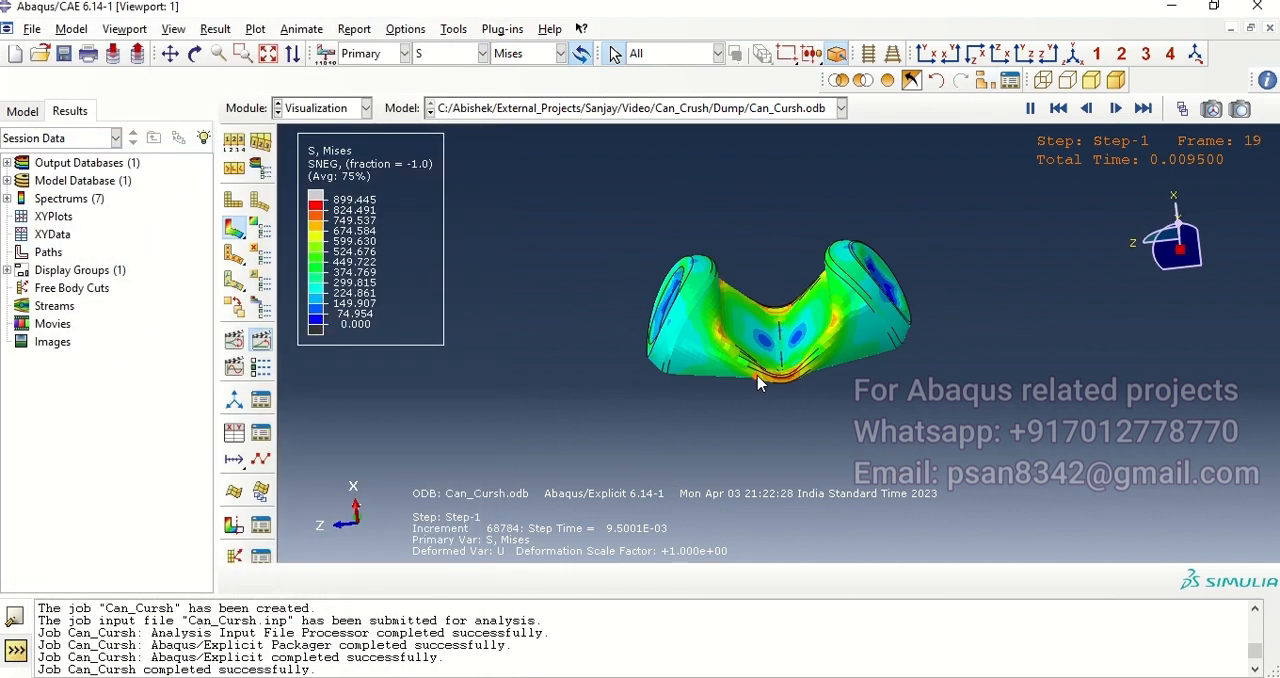
pyautogui.keyDown('ctrl'); pyautogui.keyDown('alt'); pyautogui.moveTo(692, 398); pyautogui.dragTo(800, 428); pyautogui.keyUp('alt'); pyautogui.keyUp('ctrl')
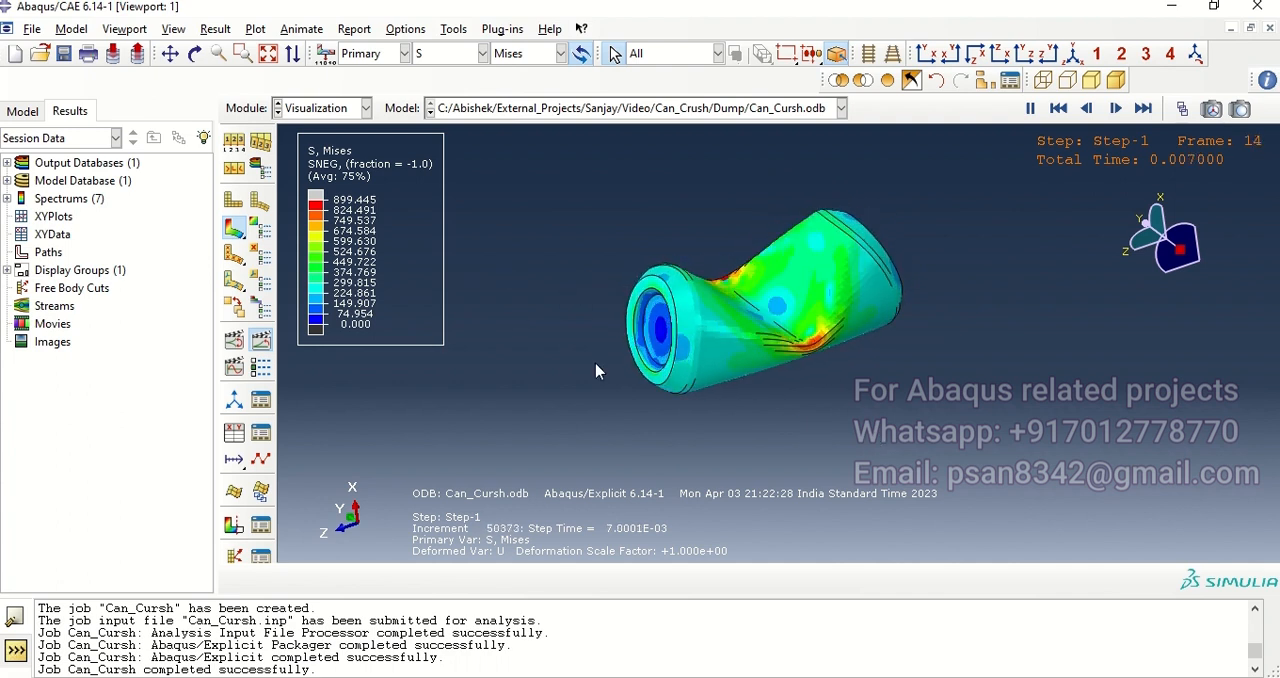
pyautogui.click(556, 53)
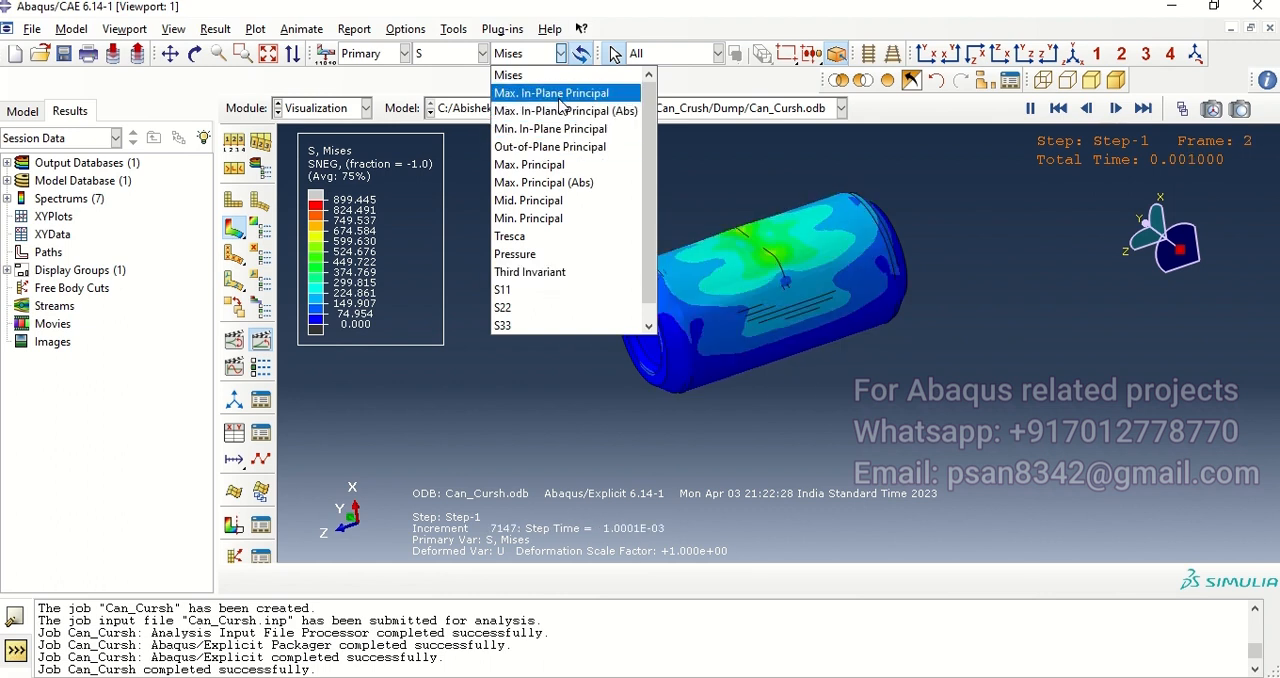
pyautogui.click(565, 164)
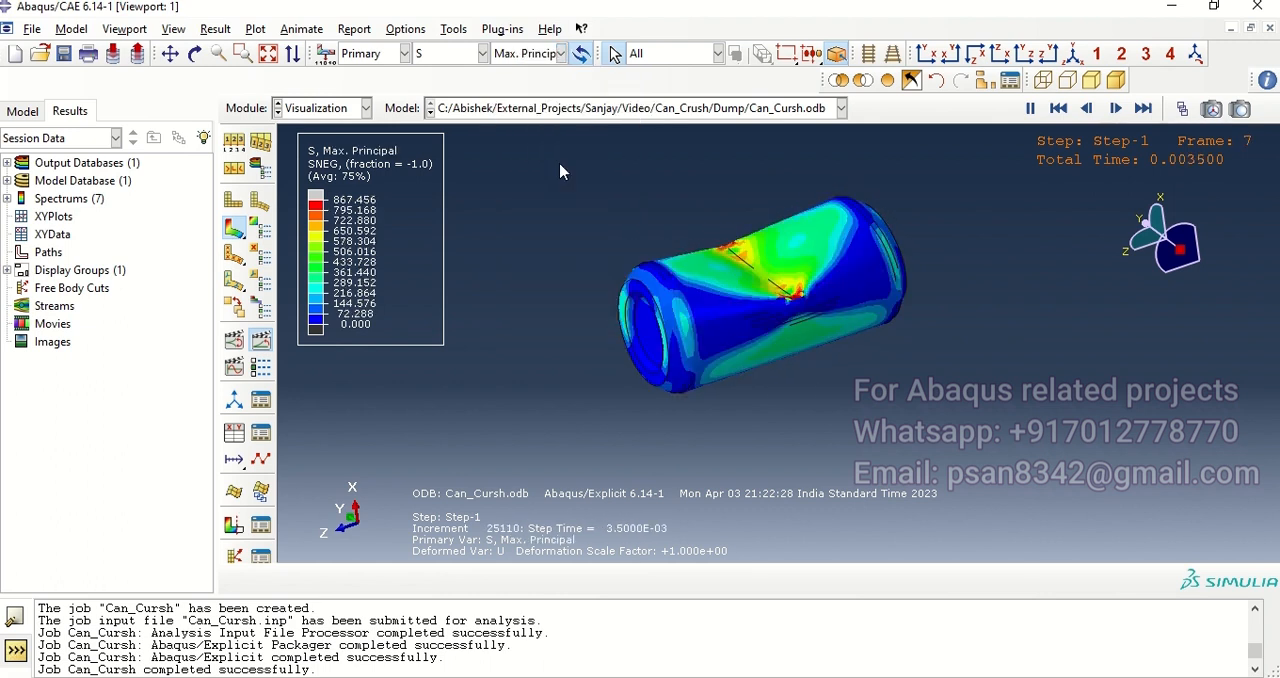
pyautogui.click(552, 53)
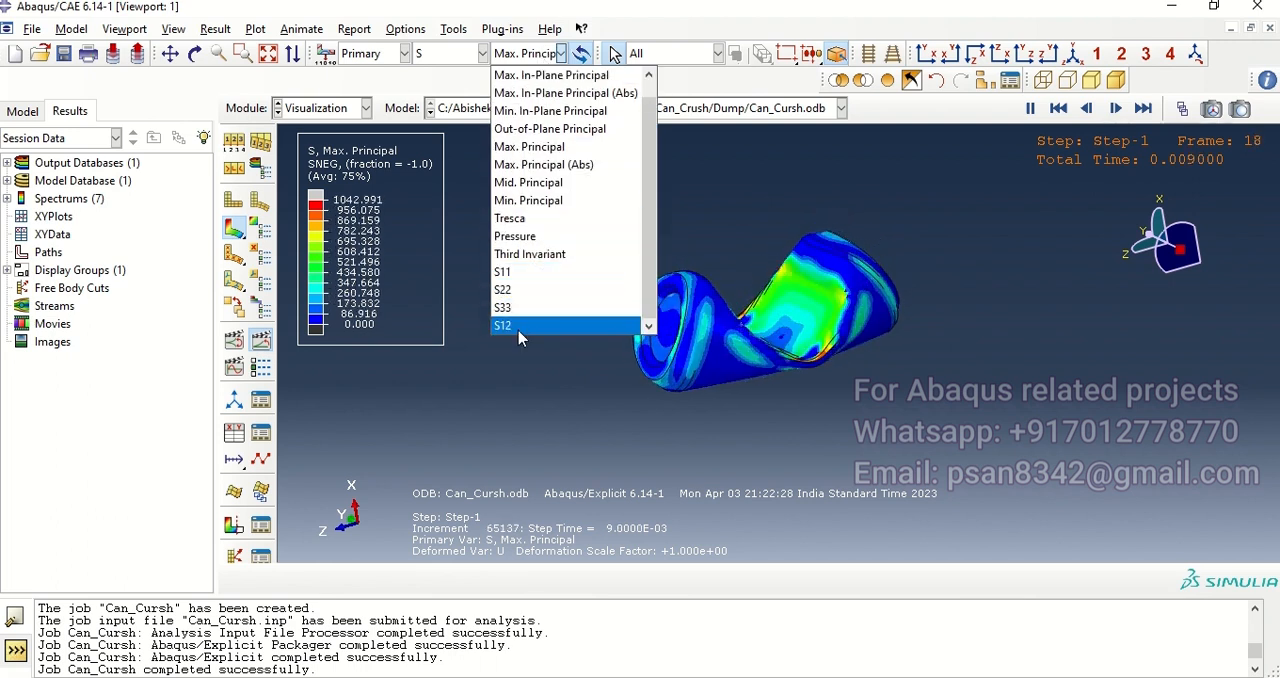
pyautogui.click(506, 325)
pyautogui.keyDown('ctrl'); pyautogui.keyDown('alt'); pyautogui.moveTo(740, 405); pyautogui.dragTo(826, 432); pyautogui.keyUp('alt'); pyautogui.keyUp('ctrl')
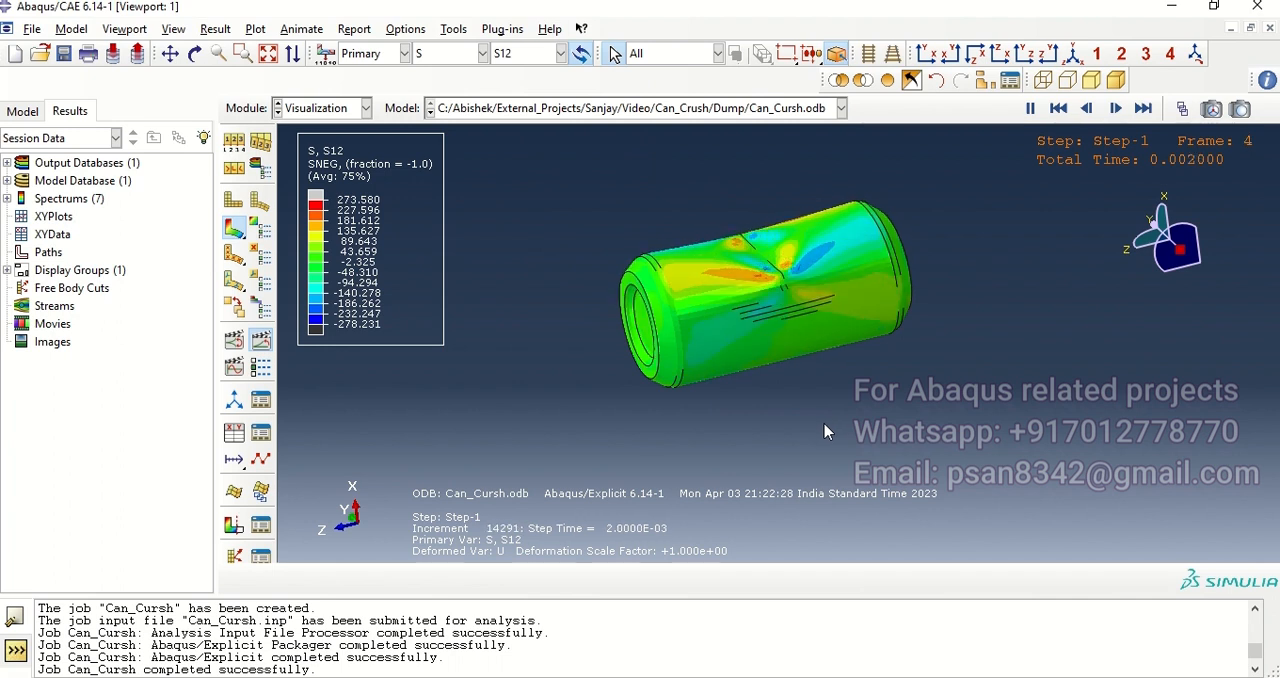
# Step: Switch the contour's primary variable to displacement U with its Magnitude
pyautogui.click(482, 53)
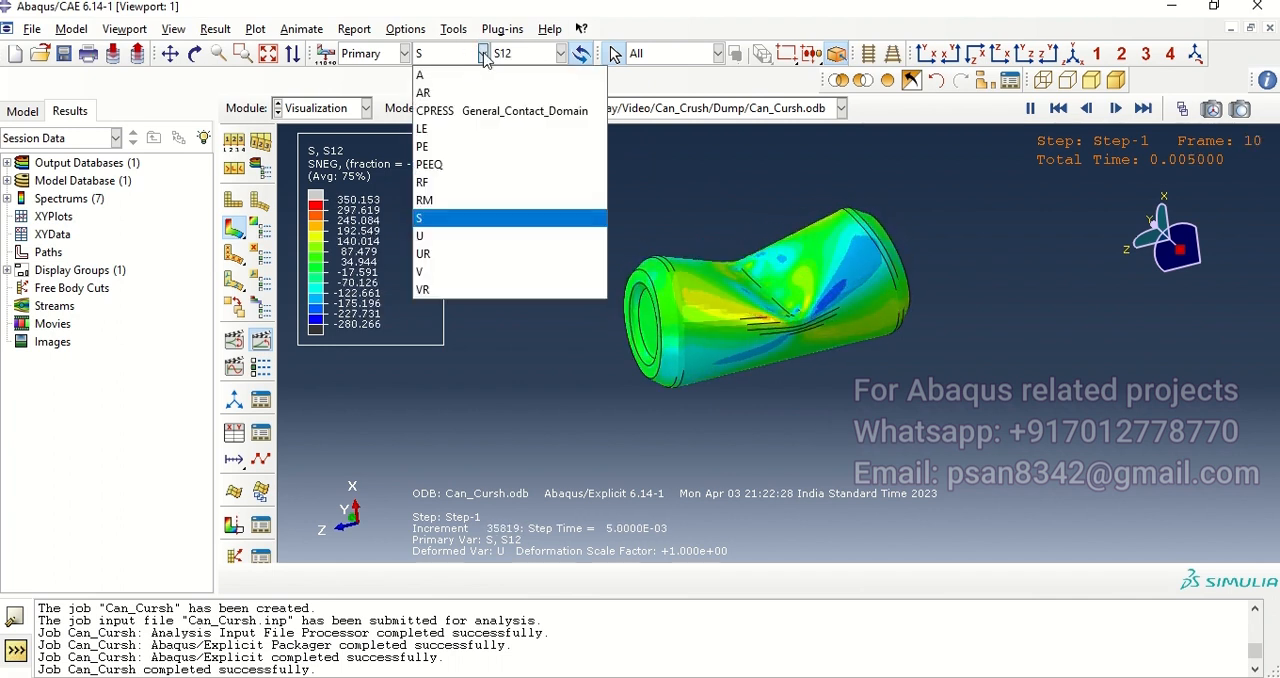
pyautogui.click(436, 237)
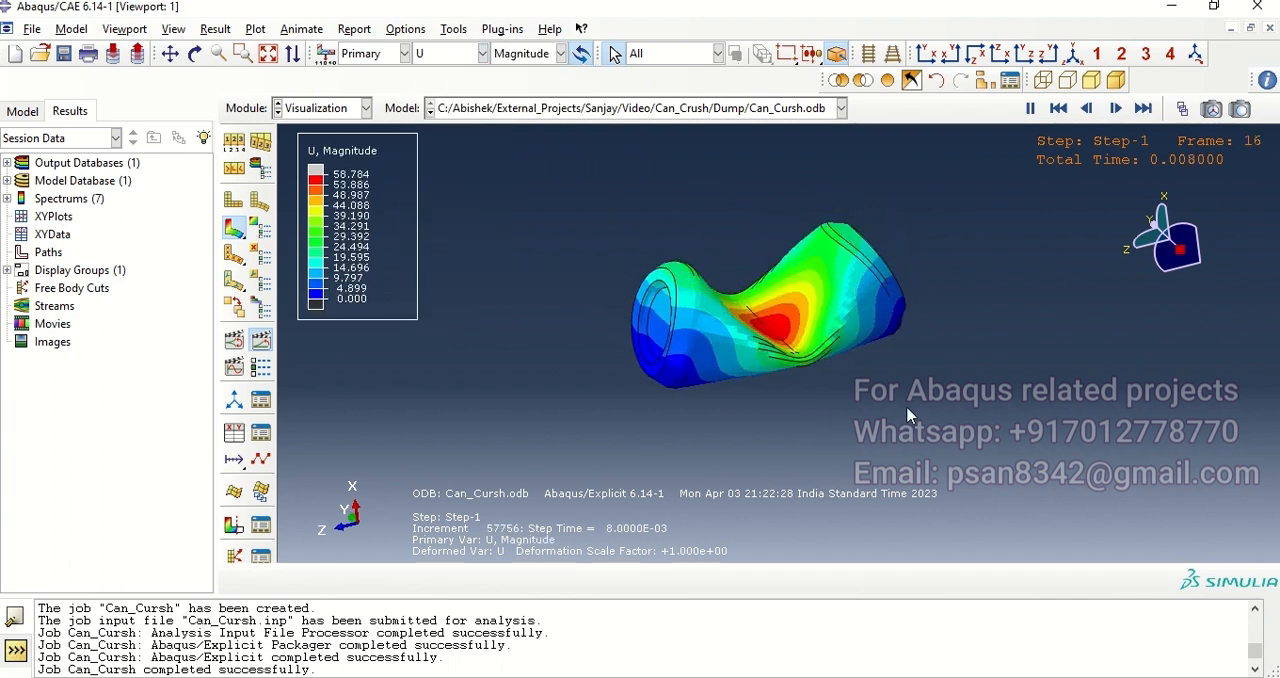
pyautogui.keyDown('ctrl'); pyautogui.keyDown('alt'); pyautogui.moveTo(818, 430); pyautogui.dragTo(764, 434); pyautogui.keyUp('alt'); pyautogui.keyUp('ctrl')
pyautogui.keyDown('ctrl'); pyautogui.keyDown('alt'); pyautogui.moveTo(840, 332); pyautogui.dragTo(883, 300); pyautogui.keyUp('alt'); pyautogui.keyUp('ctrl')
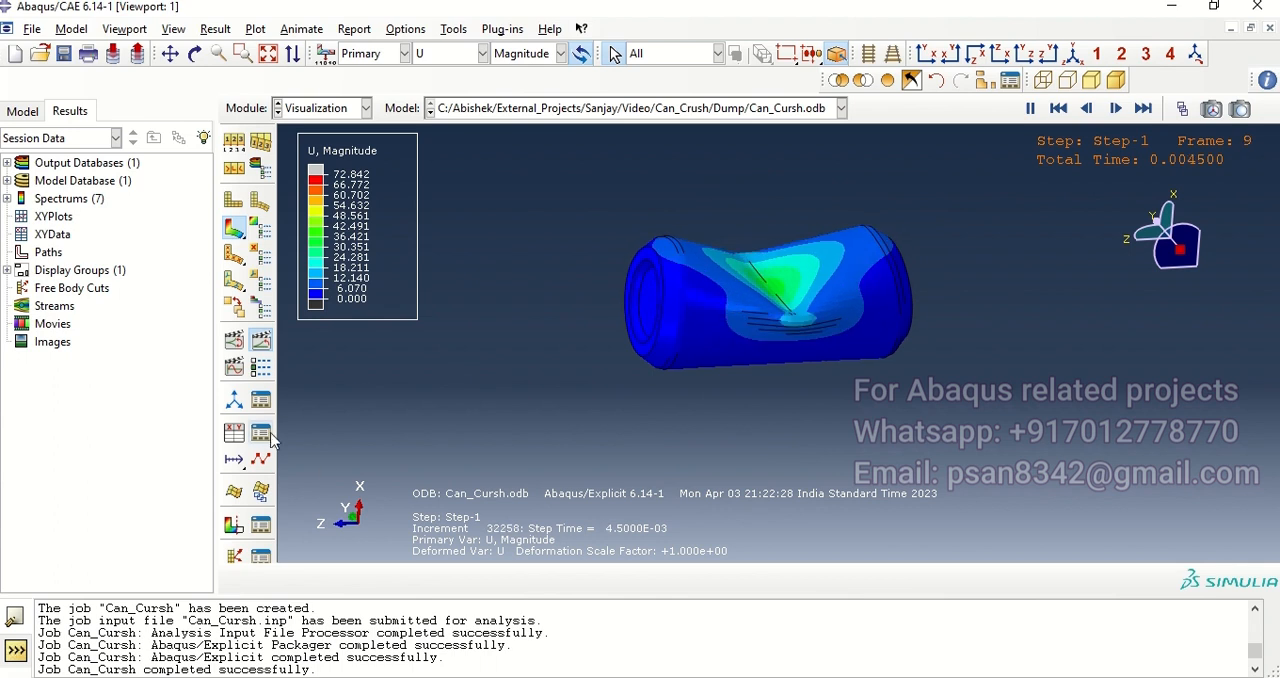
# Step: Start XY data from ODB field output at the Unique Nodal position and select Mises stress as the variable
pyautogui.click(234, 433)
pyautogui.click(90, 172)
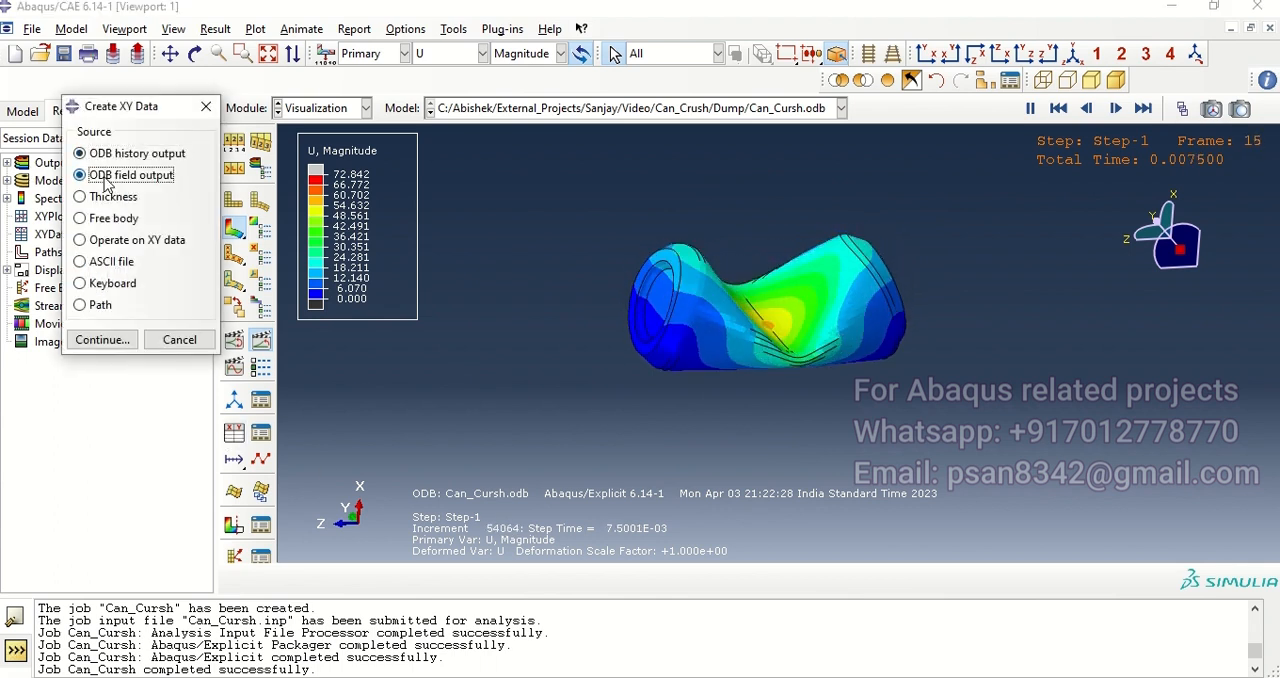
pyautogui.click(97, 339)
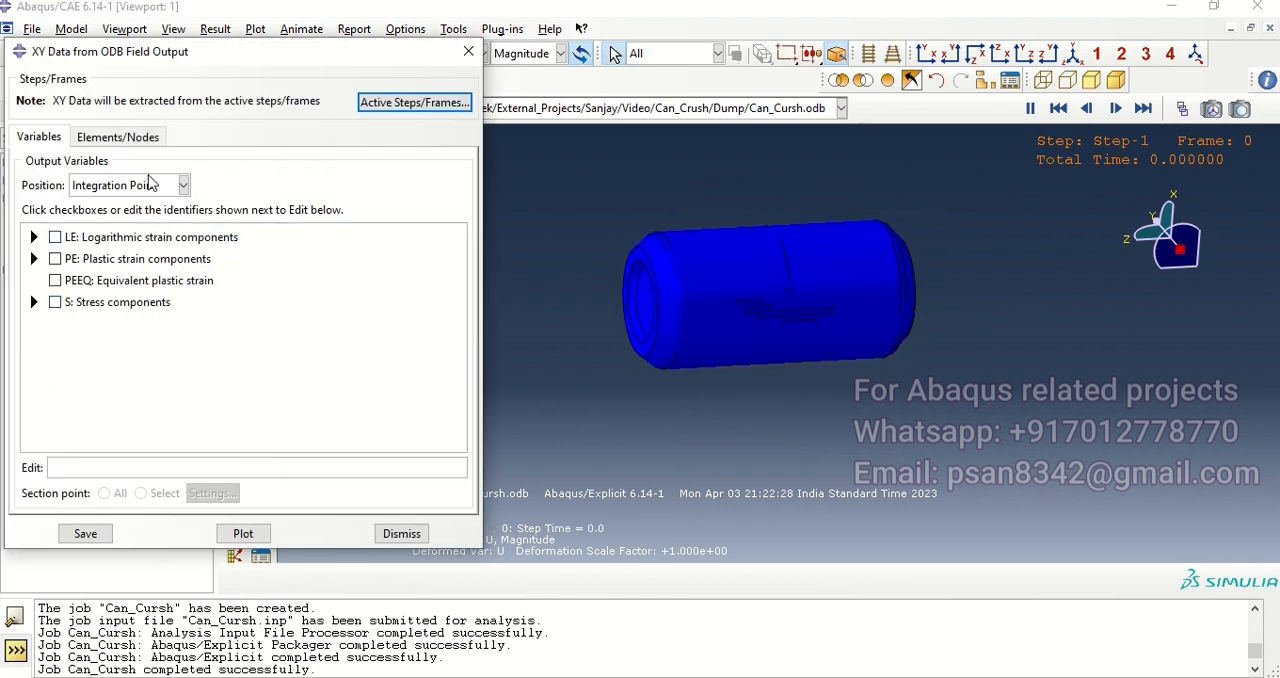
pyautogui.click(140, 186)
pyautogui.click(100, 263)
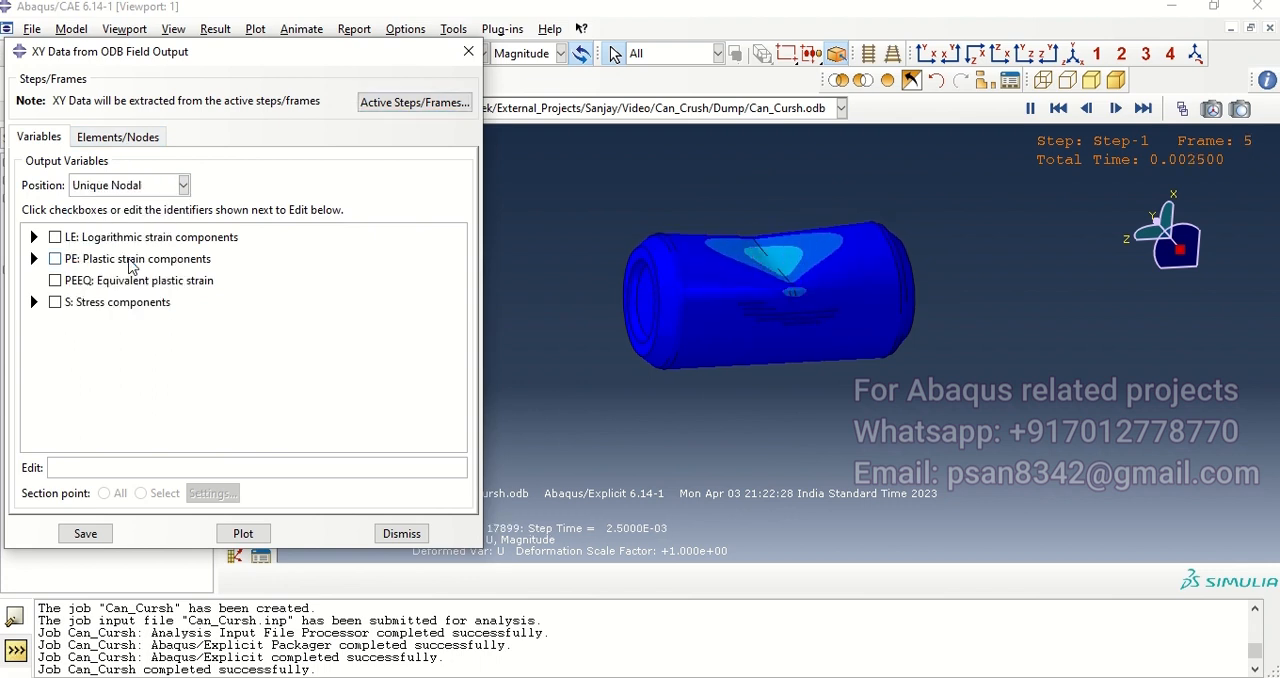
pyautogui.click(34, 410)
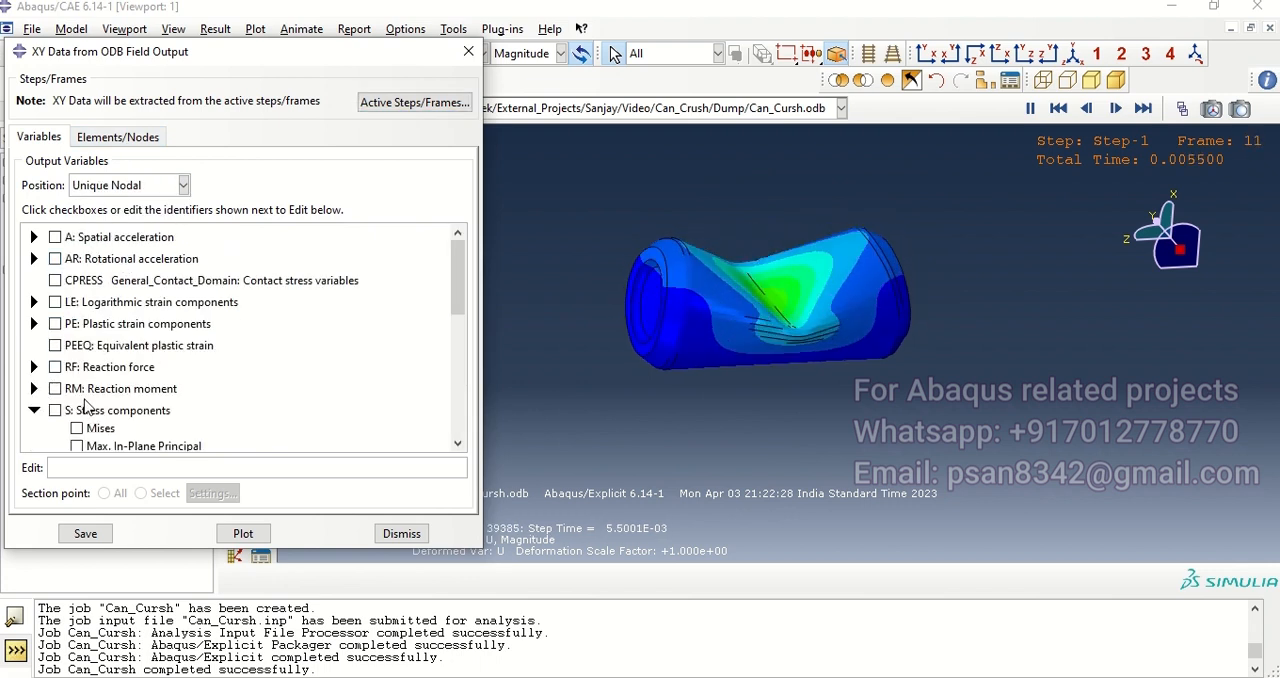
pyautogui.scroll(-2, 80, 360)
pyautogui.click(77, 316)
# Step: Pause the animation, pick one node in the can's peak displacement zone and plot its Mises stress against time
pyautogui.click(117, 137)
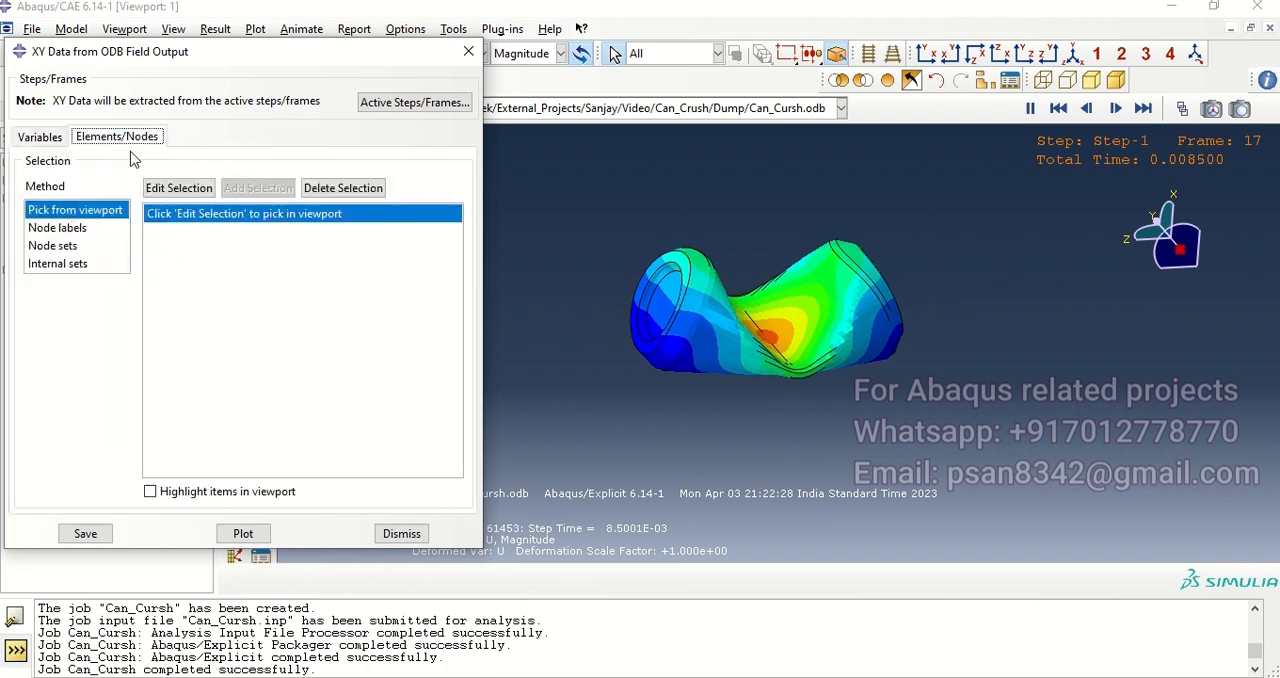
pyautogui.click(196, 192)
pyautogui.keyDown('ctrl'); pyautogui.keyDown('alt'); pyautogui.moveTo(768, 305); pyautogui.dragTo(781, 320); pyautogui.keyUp('alt'); pyautogui.keyUp('ctrl')
pyautogui.scroll(-6, 775, 262)
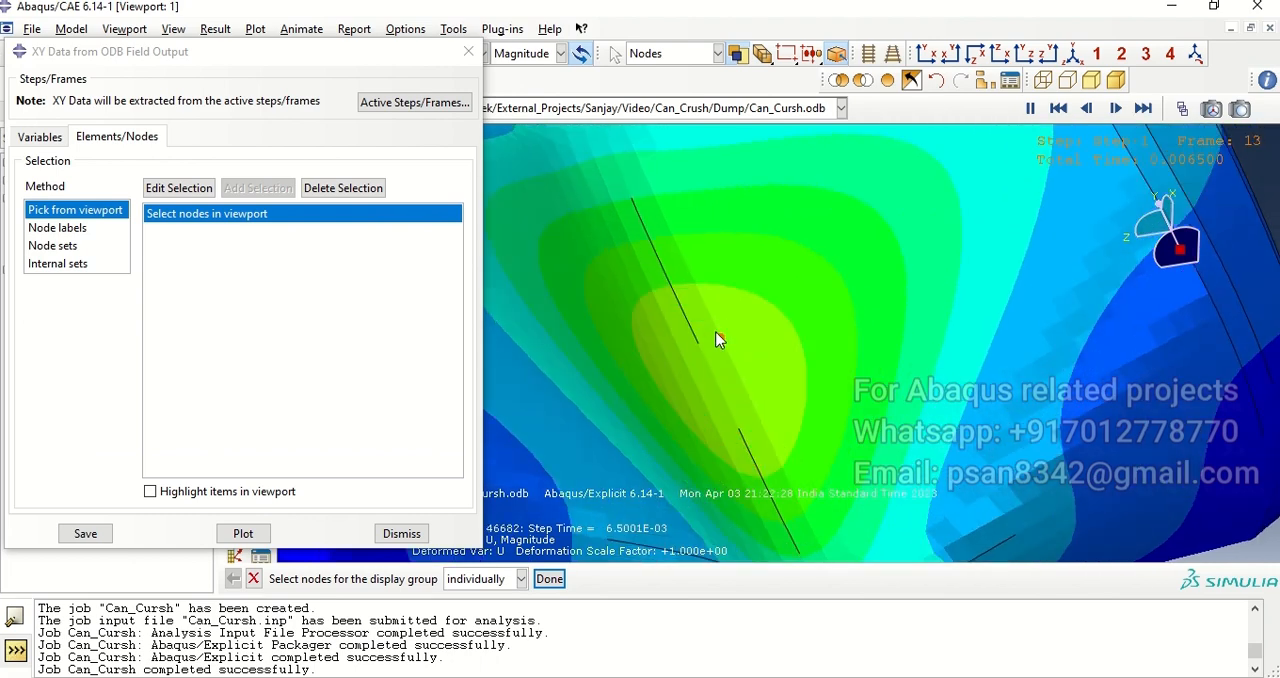
pyautogui.click(1032, 110)
pyautogui.keyDown('ctrl'); pyautogui.keyDown('alt'); pyautogui.moveTo(771, 405); pyautogui.dragTo(771, 352, button='middle'); pyautogui.keyUp('alt'); pyautogui.keyUp('ctrl')
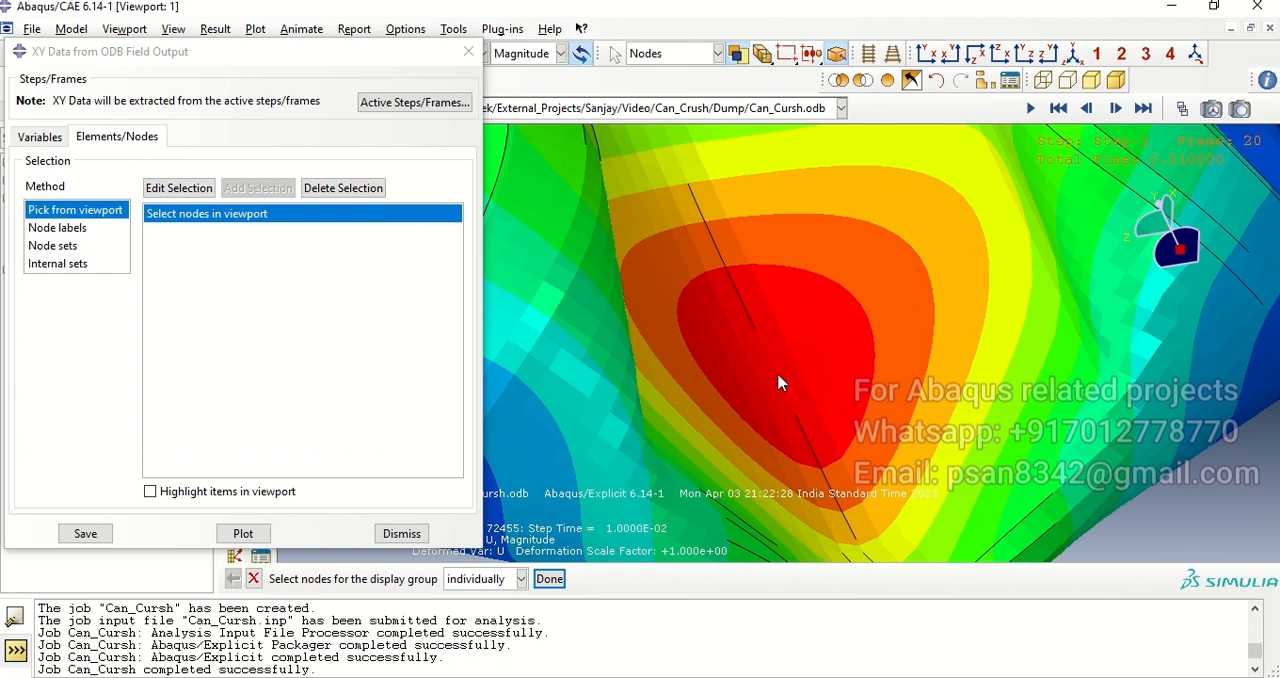
pyautogui.click(549, 579)
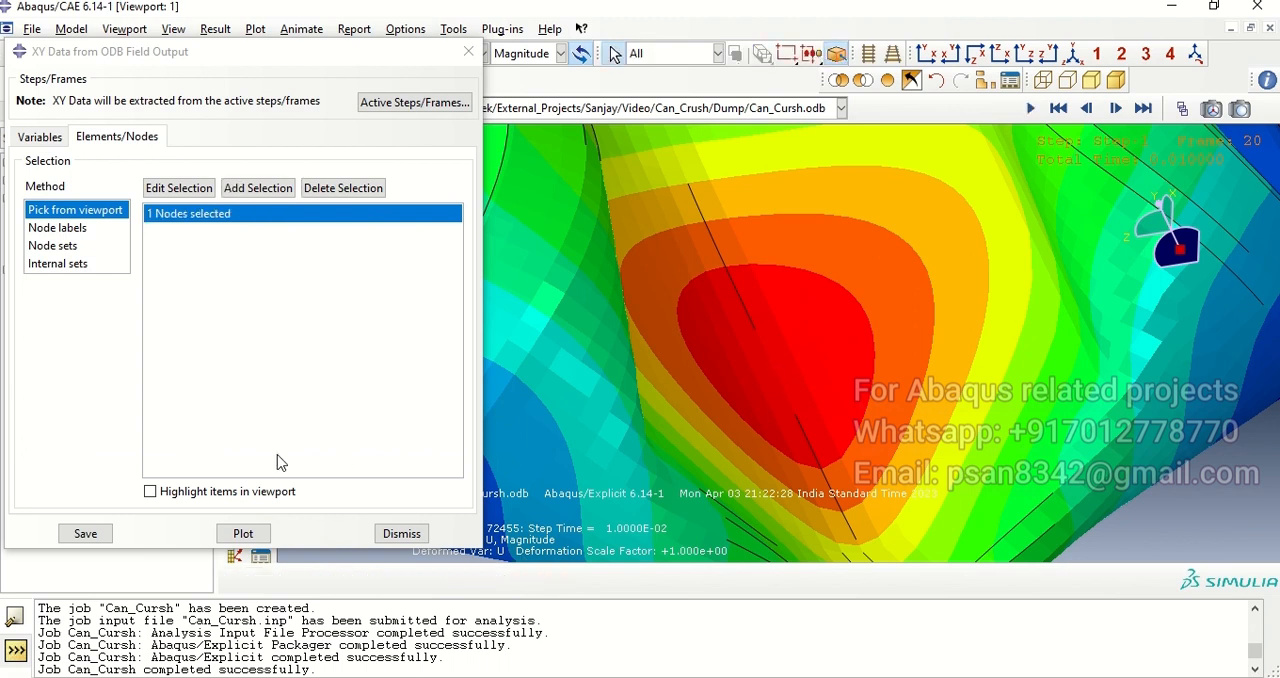
pyautogui.click(241, 538)
pyautogui.moveTo(443, 55); pyautogui.dragTo(664, 396)
pyautogui.moveTo(575, 400); pyautogui.dragTo(404, 70)
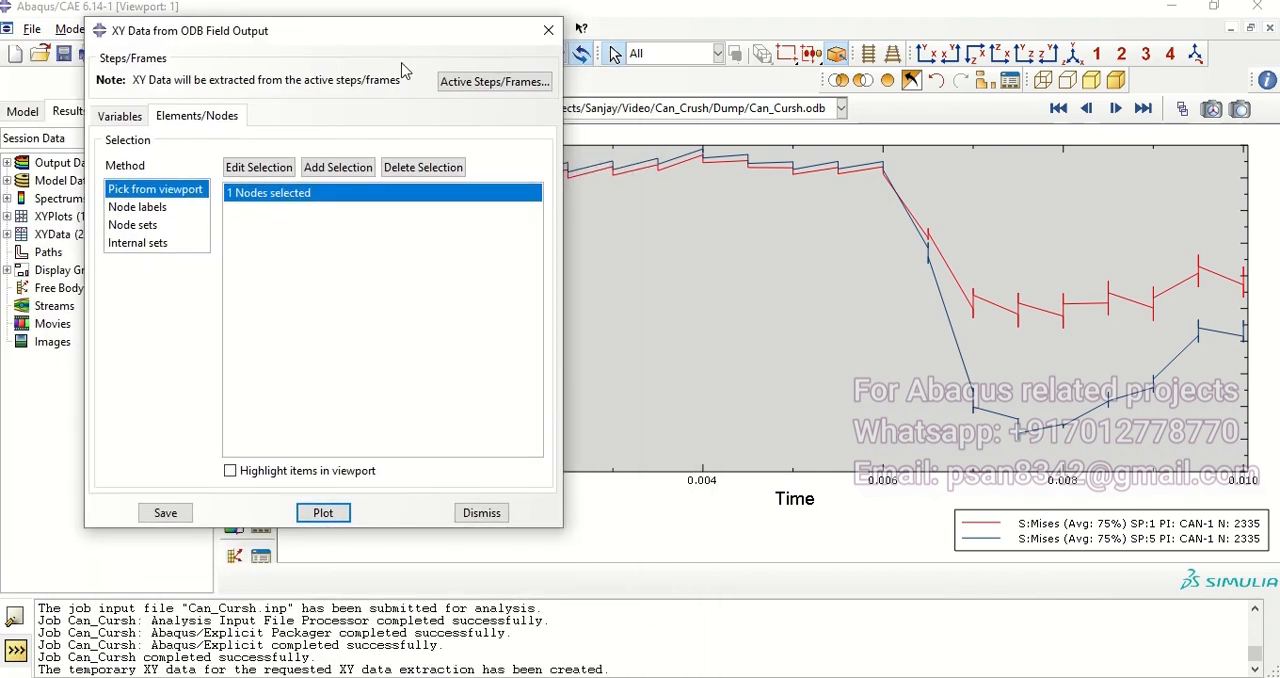
# Step: Plot the picked node's reaction force against time for Magnitude, RF1 and RF3 in turn
pyautogui.click(118, 117)
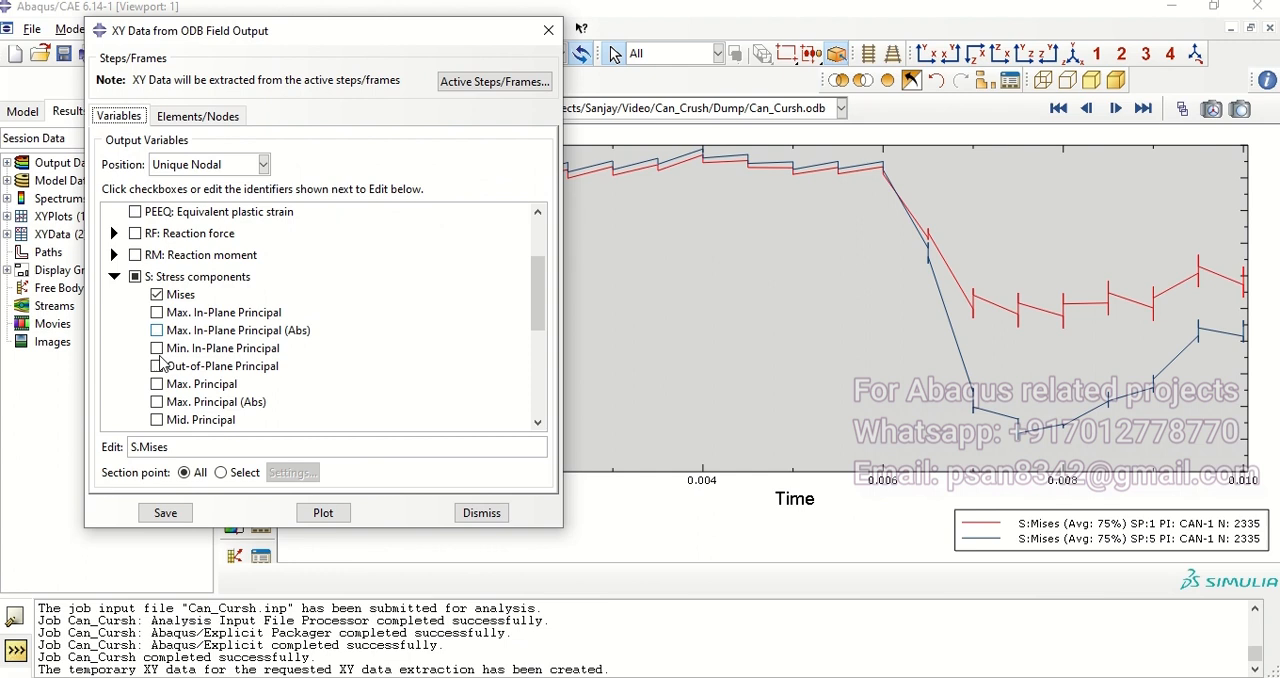
pyautogui.click(115, 277)
pyautogui.click(114, 266)
pyautogui.click(114, 266)
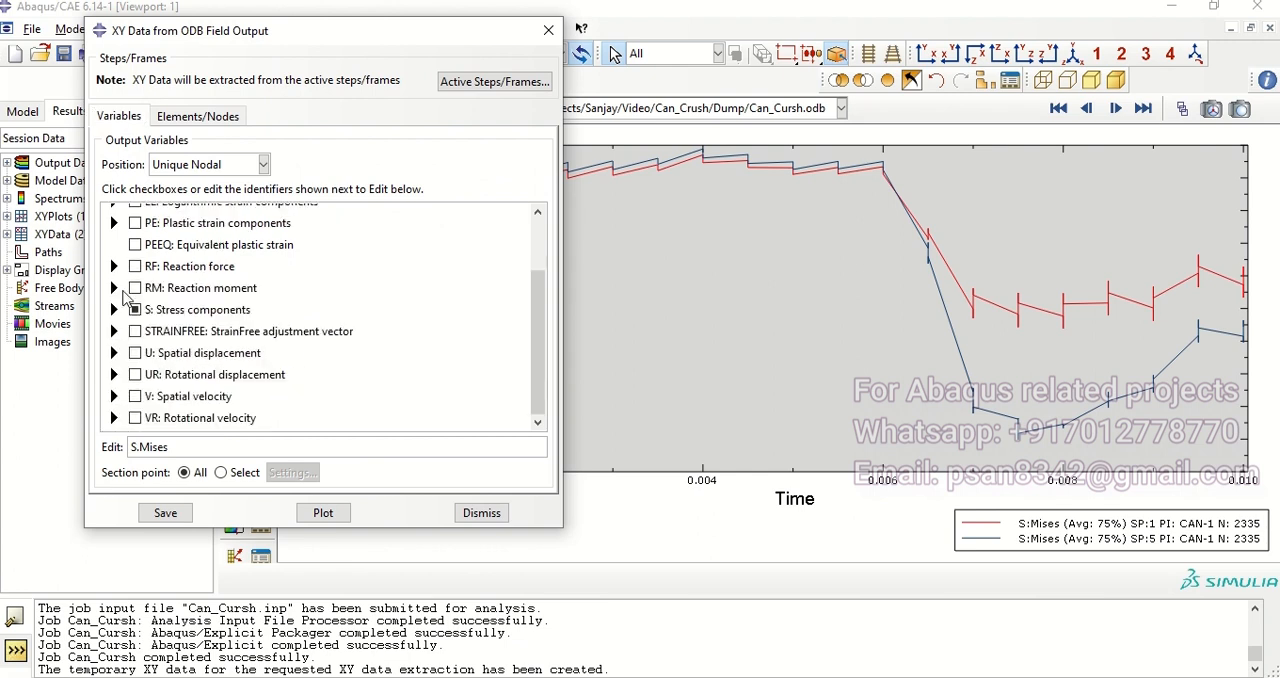
pyautogui.click(114, 267)
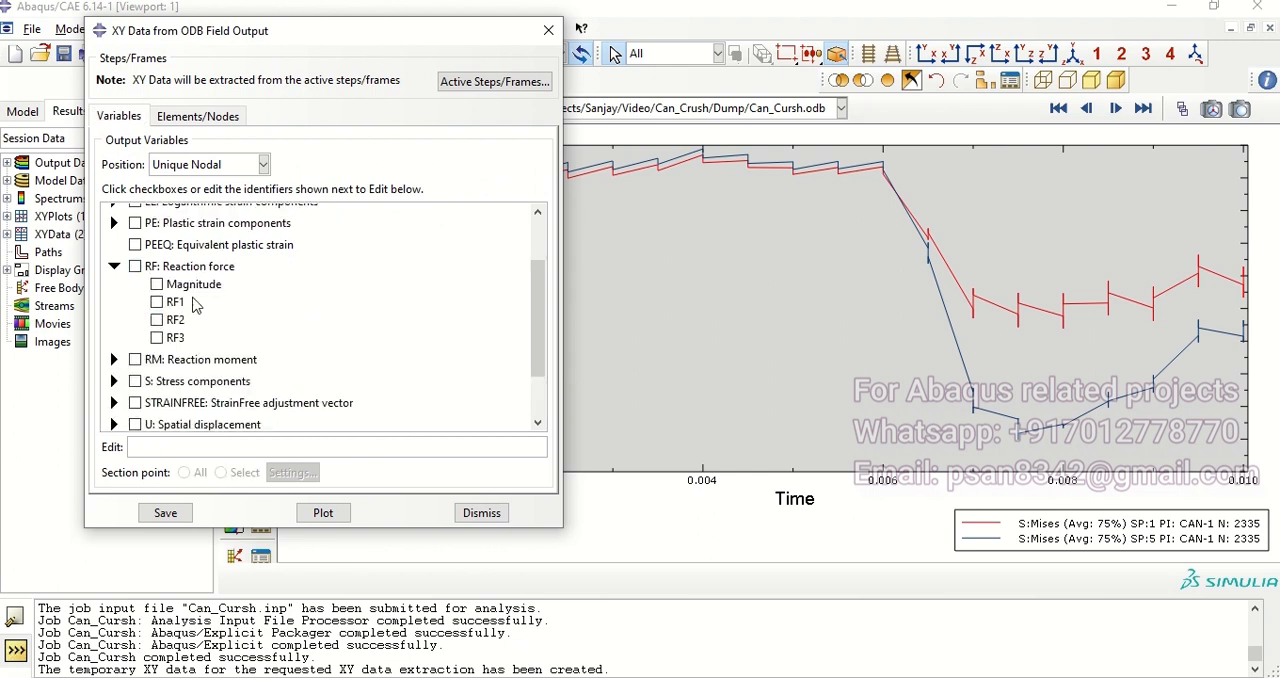
pyautogui.click(323, 514)
pyautogui.click(157, 285)
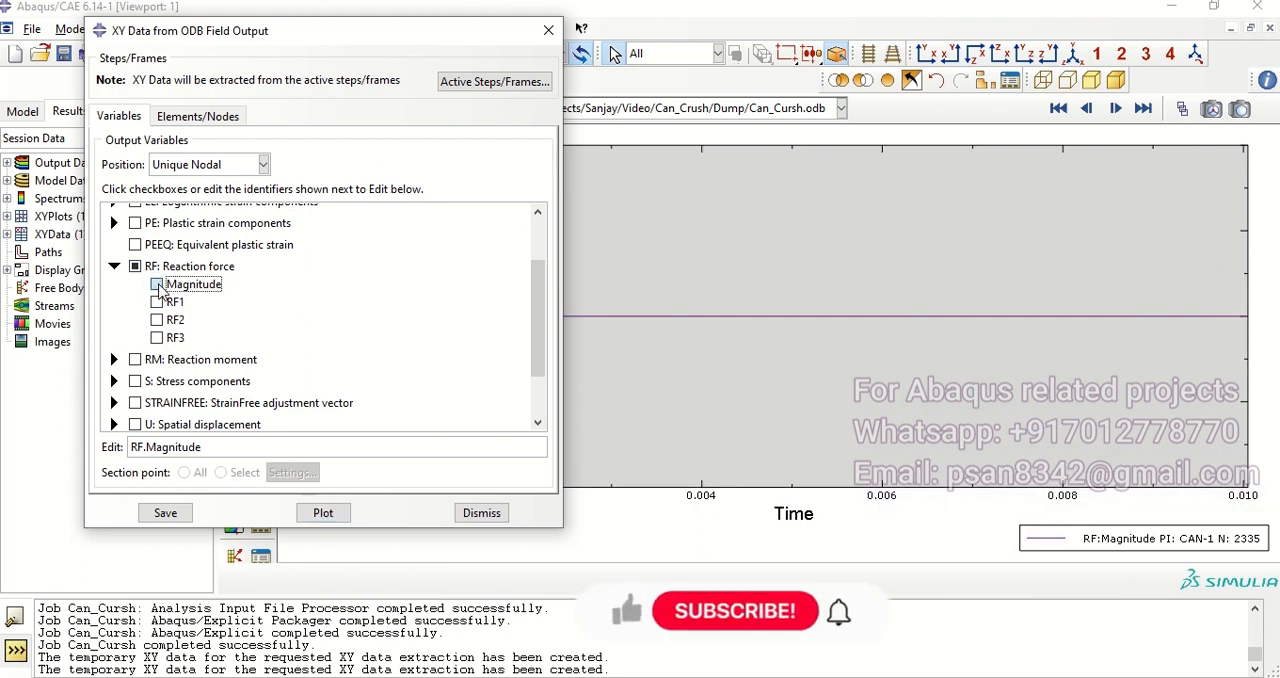
pyautogui.click(323, 514)
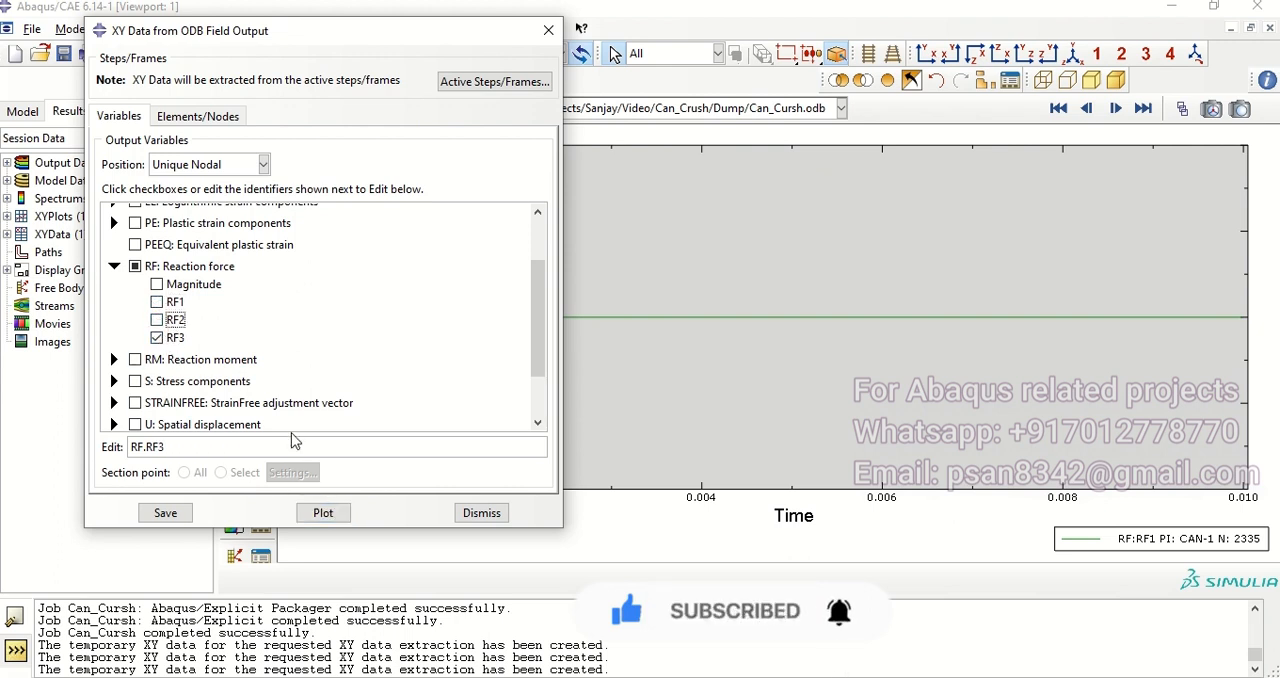
pyautogui.click(323, 514)
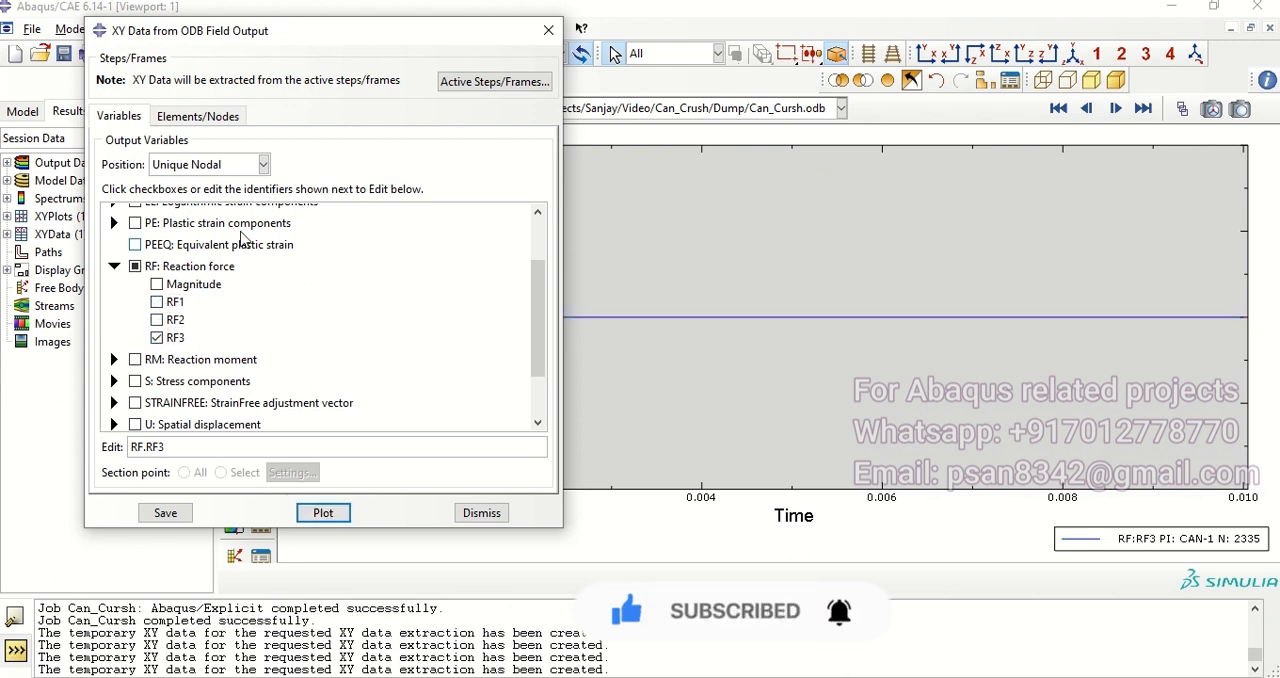
# Step: Plot the picked node's spatial displacement U1 against time and close the XY data dialog
pyautogui.click(115, 267)
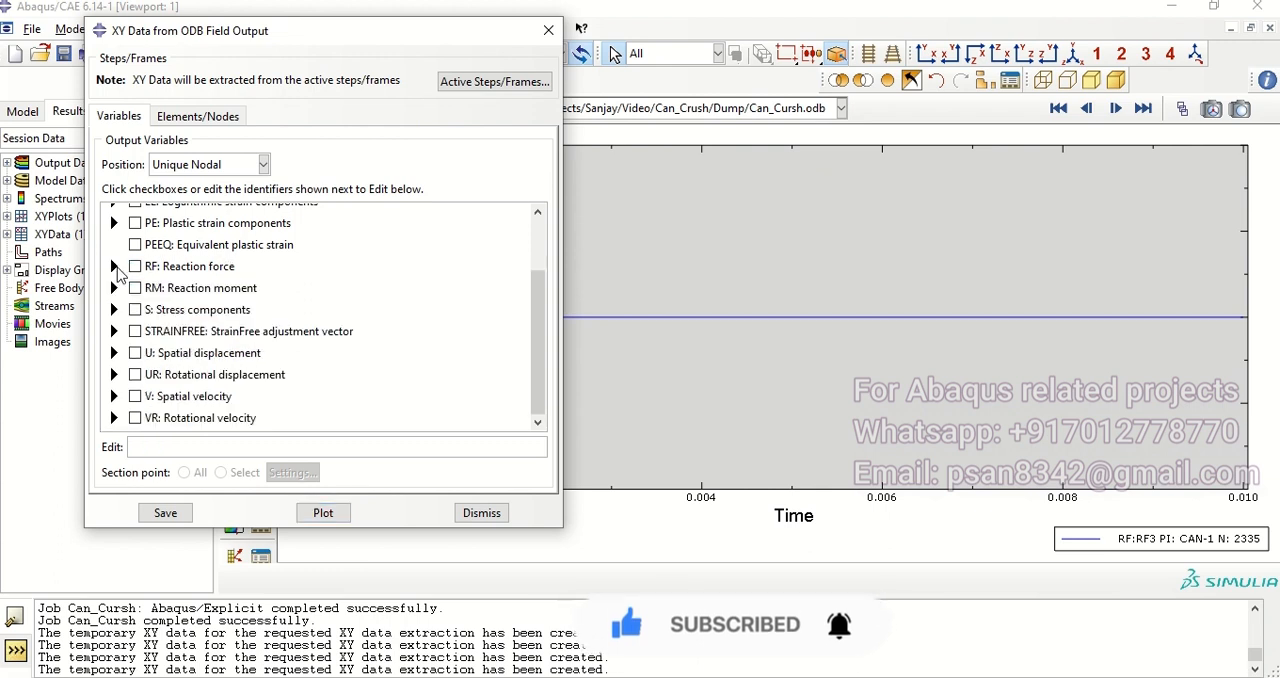
pyautogui.click(114, 353)
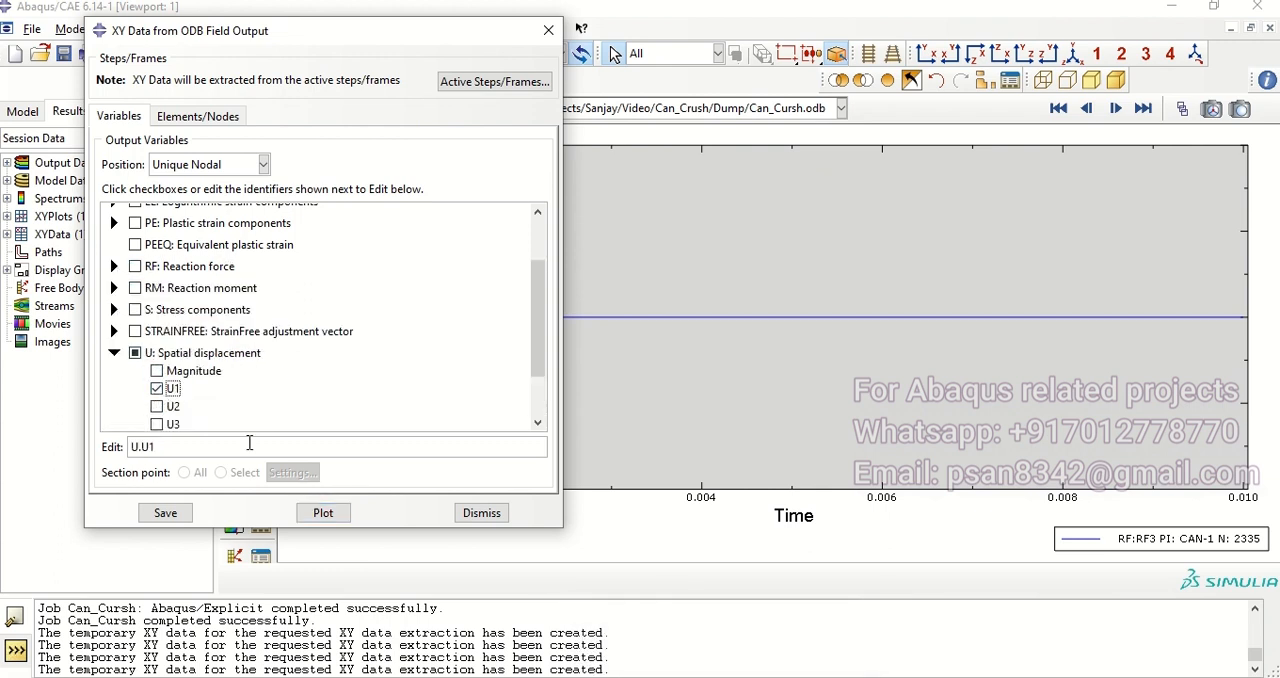
pyautogui.click(323, 514)
pyautogui.moveTo(361, 47); pyautogui.dragTo(439, 67)
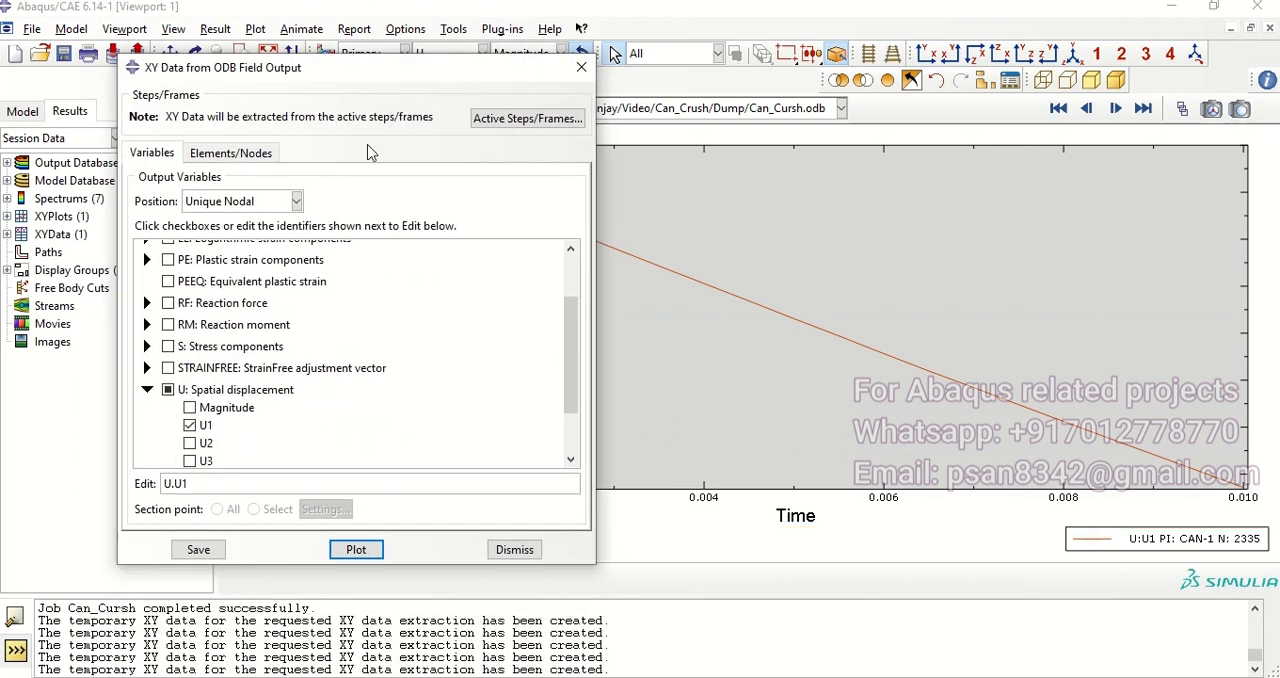
pyautogui.click(581, 68)
# Step: Return to the deformed can's displacement contour, fit it in the viewport and animate it by scale factor
pyautogui.click(232, 230)
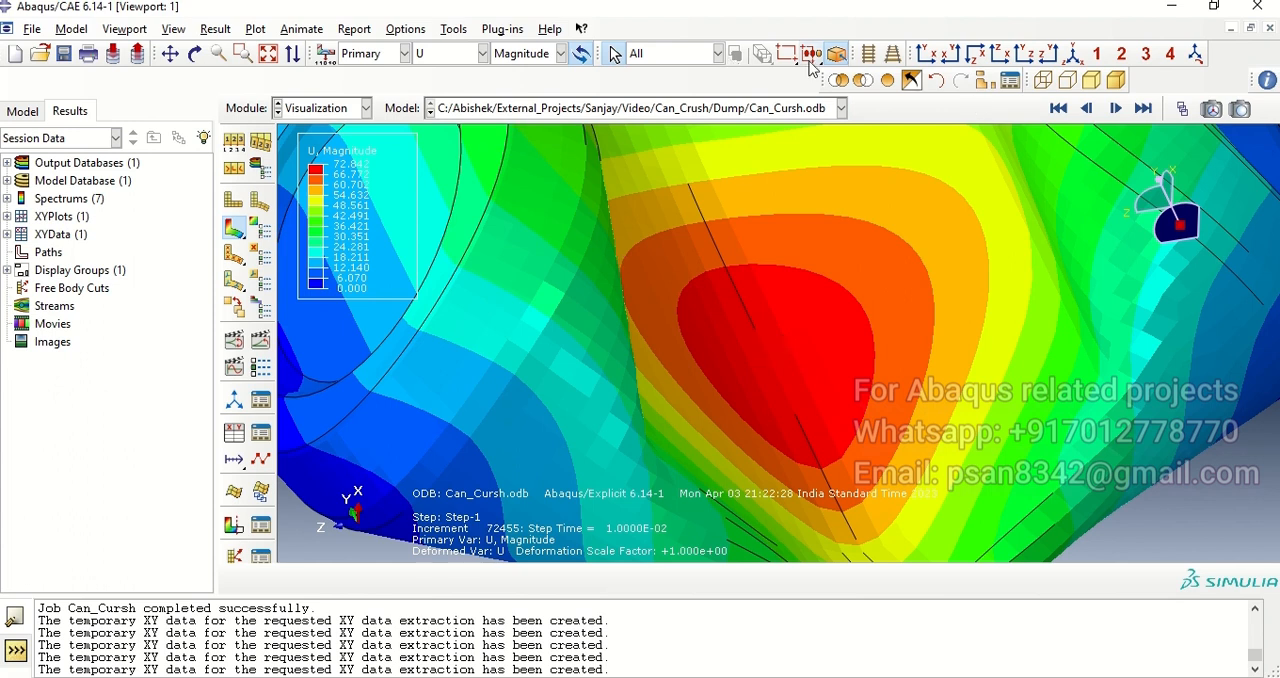
pyautogui.click(272, 58)
pyautogui.keyDown('ctrl'); pyautogui.keyDown('alt'); pyautogui.moveTo(789, 418); pyautogui.dragTo(771, 340); pyautogui.keyUp('alt'); pyautogui.keyUp('ctrl')
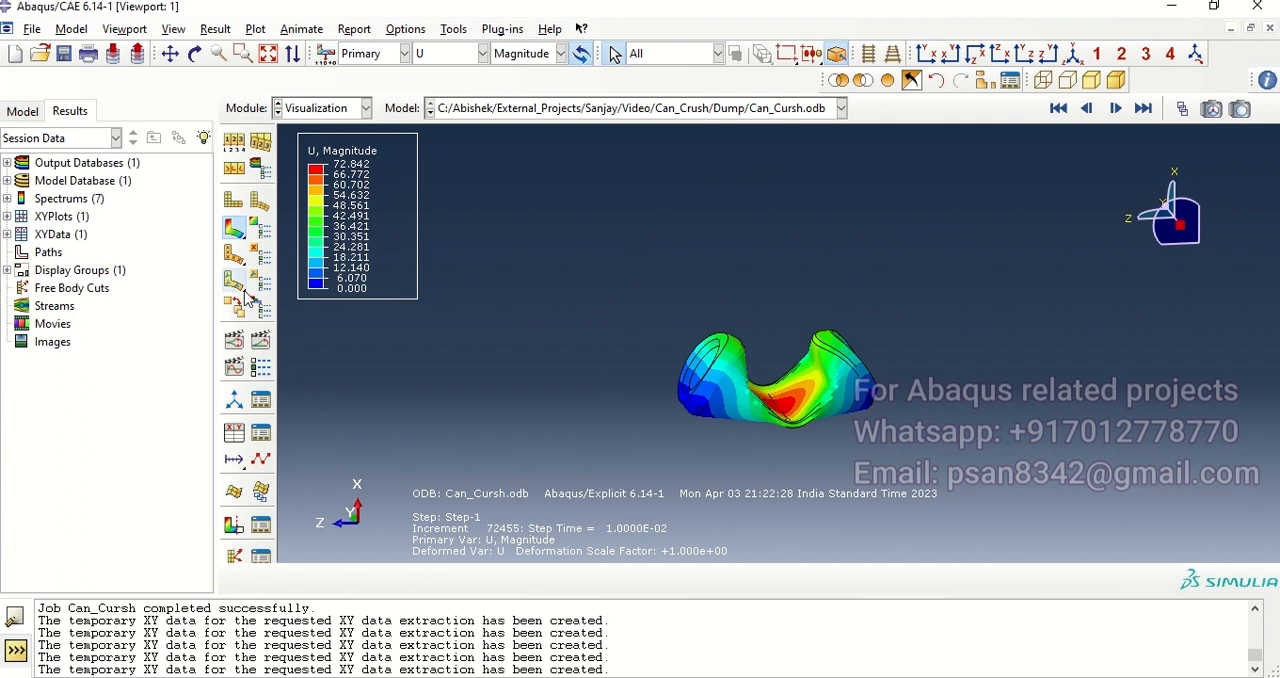
pyautogui.click(243, 346)
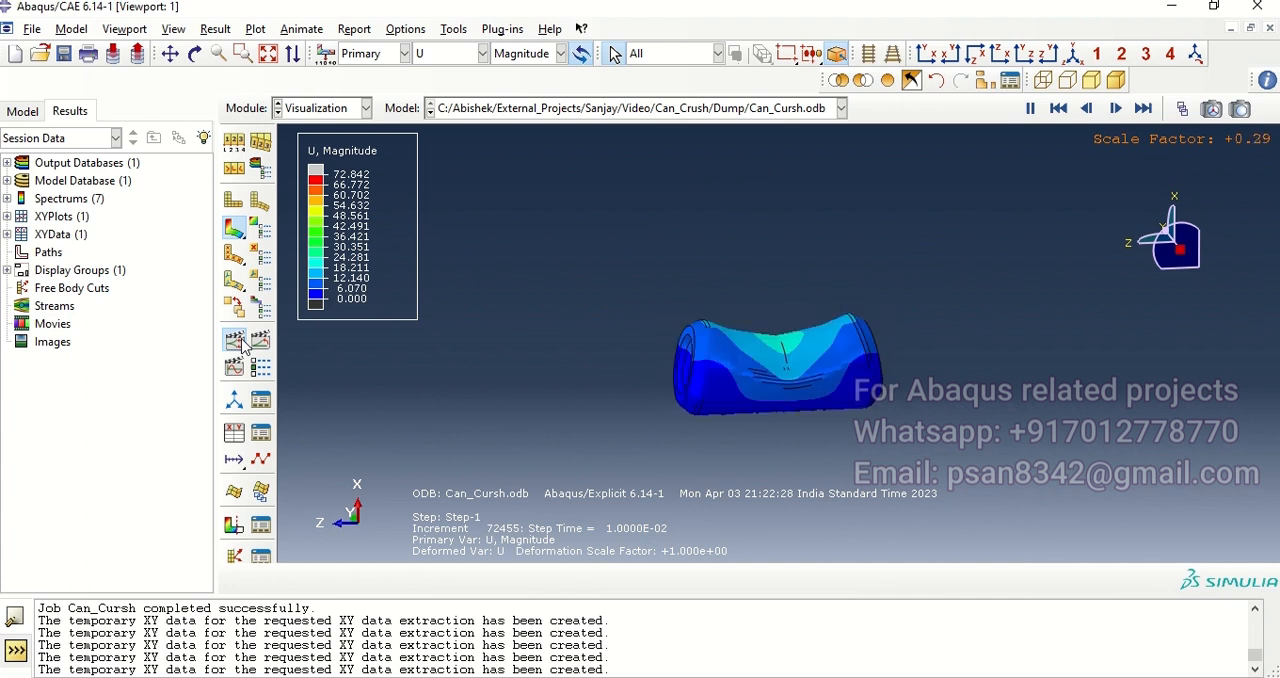
pyautogui.moveTo(605, 6)
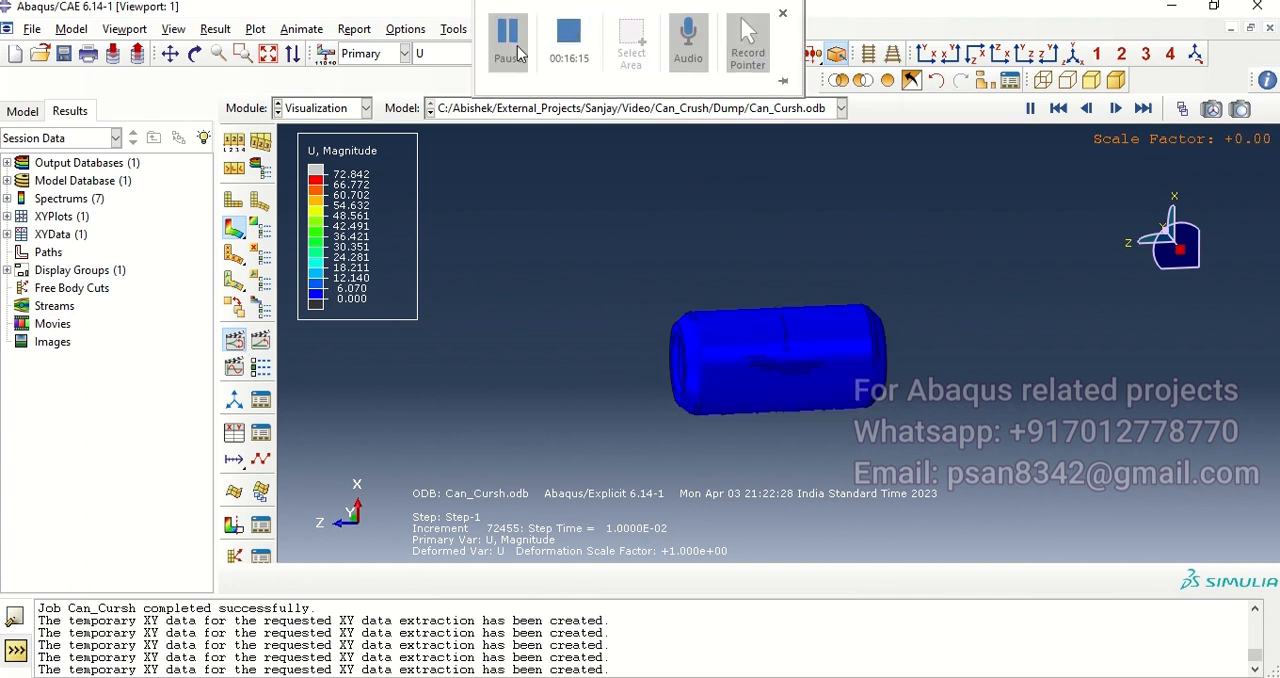